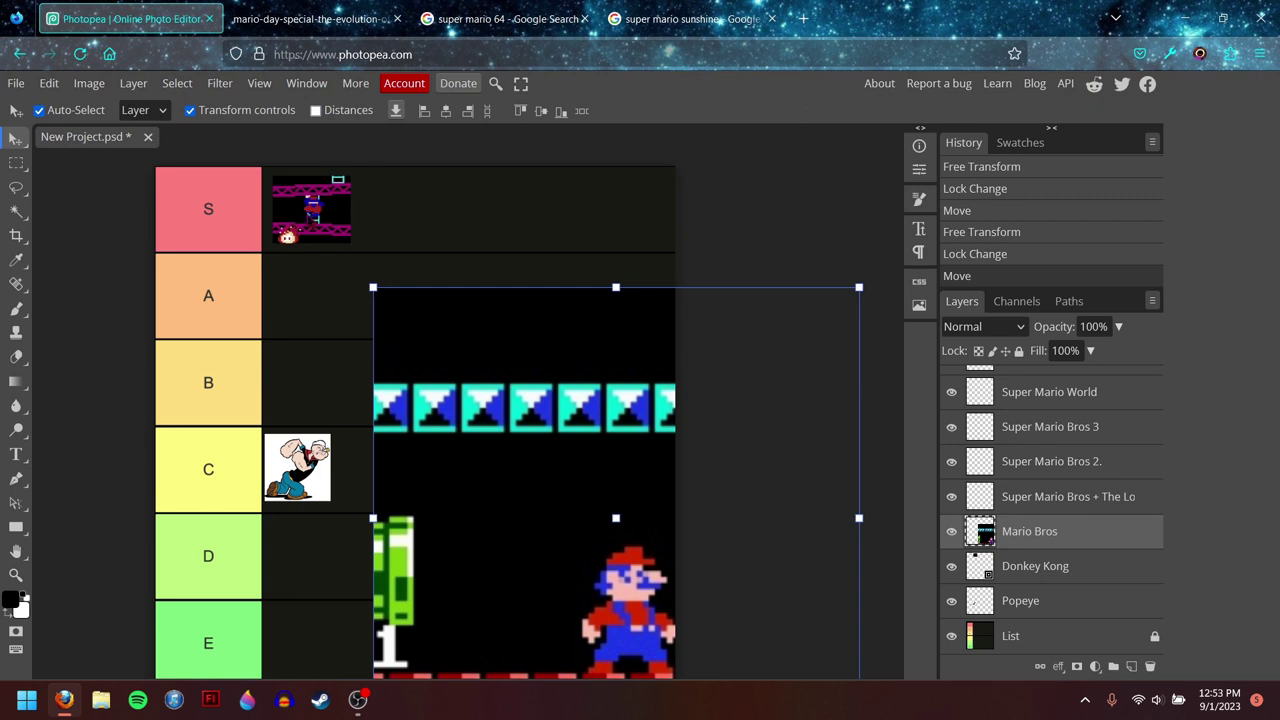
Step: Shrink the Mario Bros image to fit one row and place it at the start of the E tier
{"action": "left_click_drag", "start_coordinate": [405, 437], "coordinate": [262, 320]}
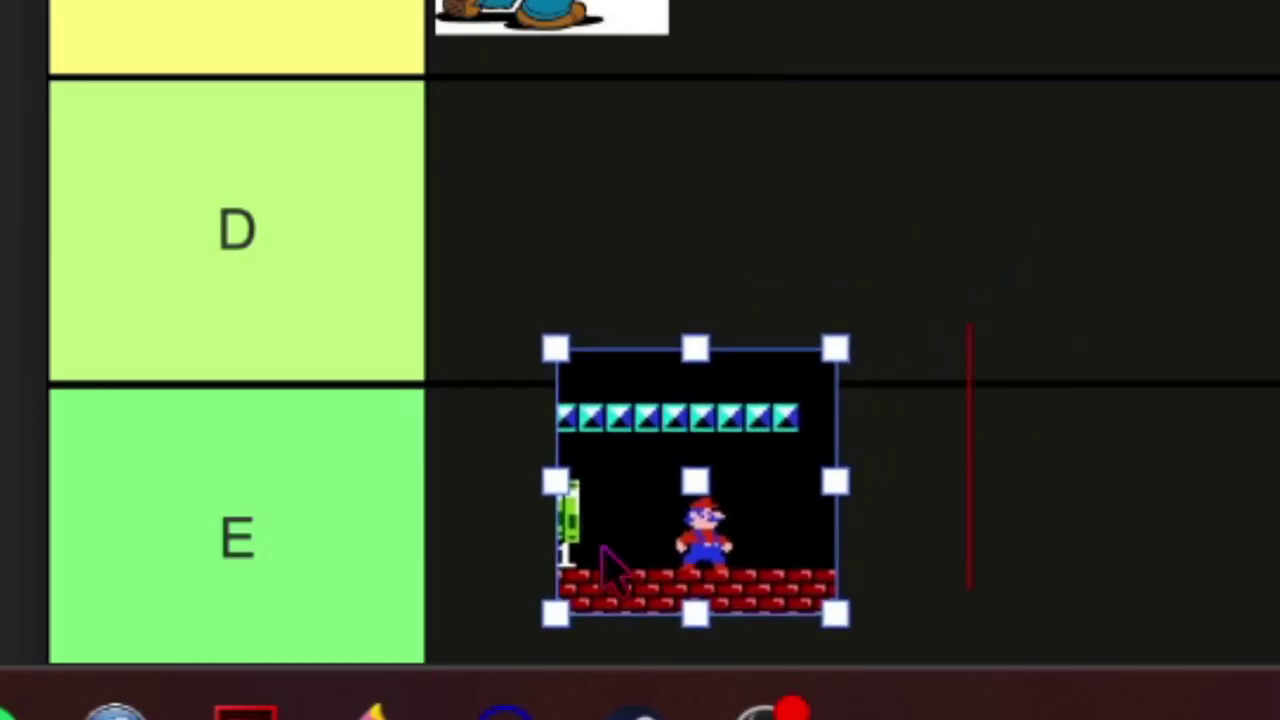
{"action": "left_click_drag", "start_coordinate": [313, 651], "coordinate": [284, 662]}
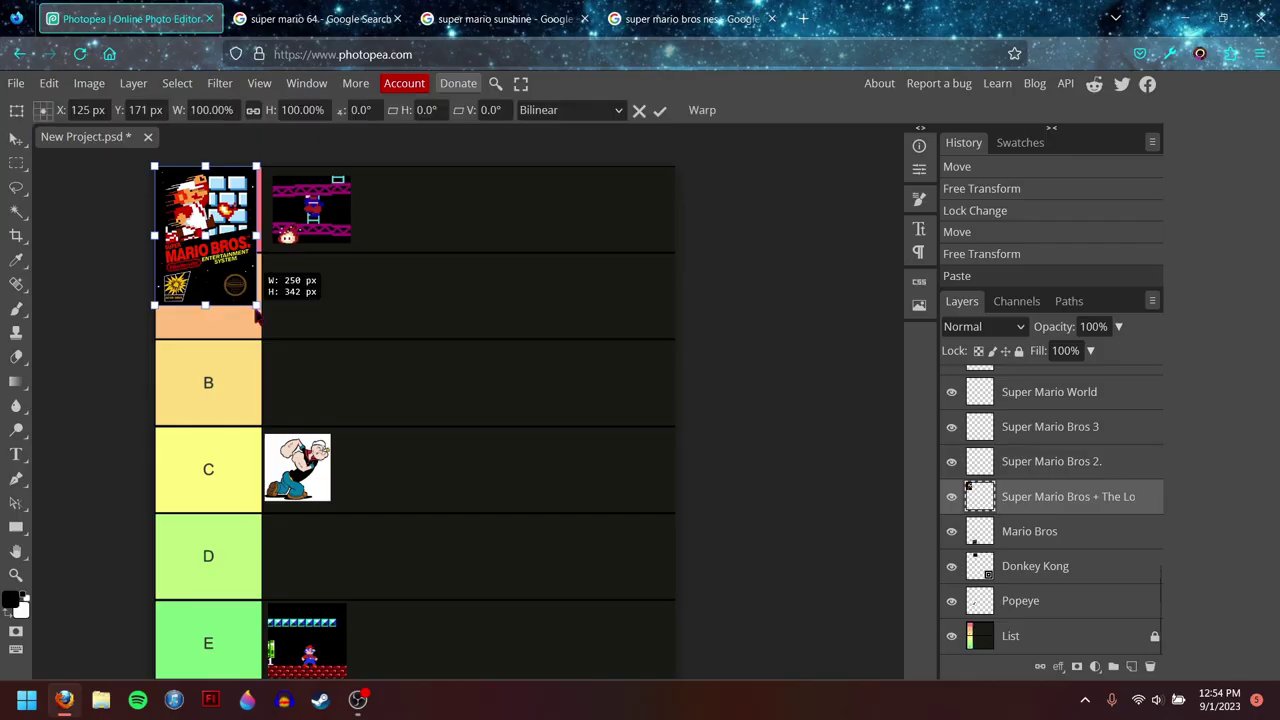
Step: Enlarge the Super Mario Bros. box art for viewing, and scale it down to 59.20% at the start of the D tier
{"action": "left_click_drag", "start_coordinate": [263, 314], "coordinate": [511, 507]}
{"action": "left_click_drag", "start_coordinate": [386, 458], "coordinate": [545, 476]}
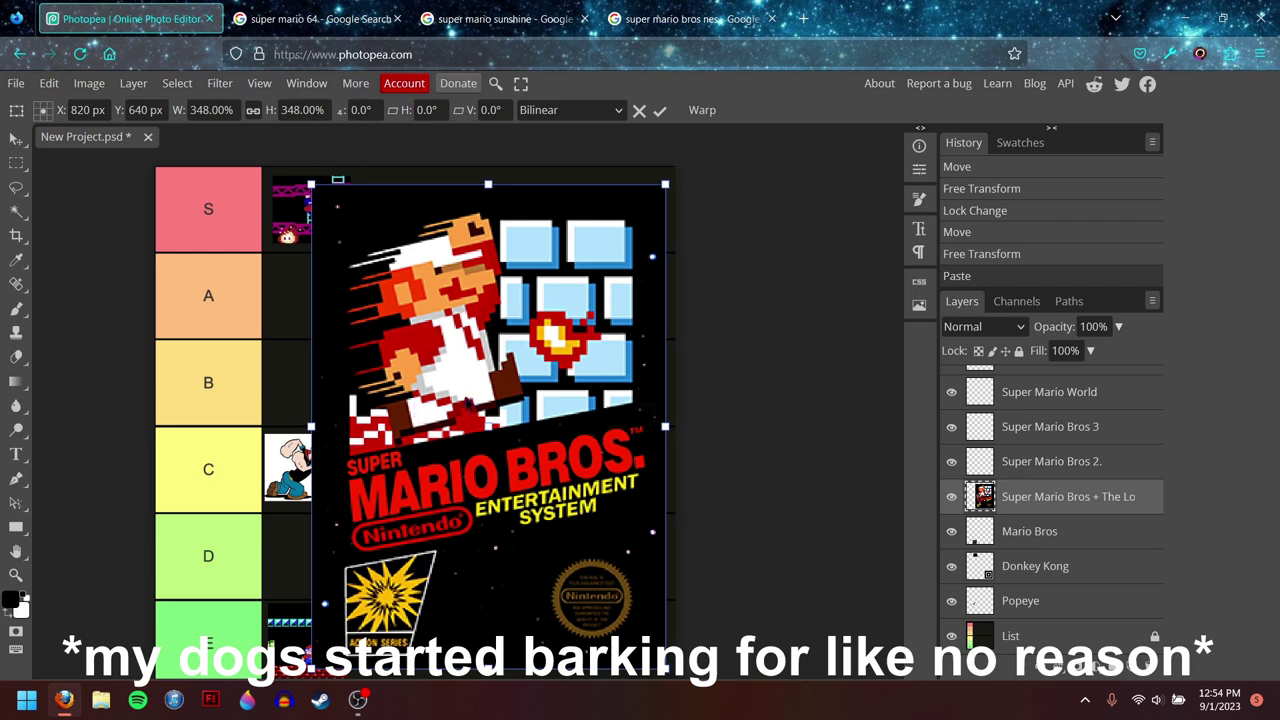
{"action": "left_click_drag", "start_coordinate": [311, 184], "coordinate": [289, 155]}
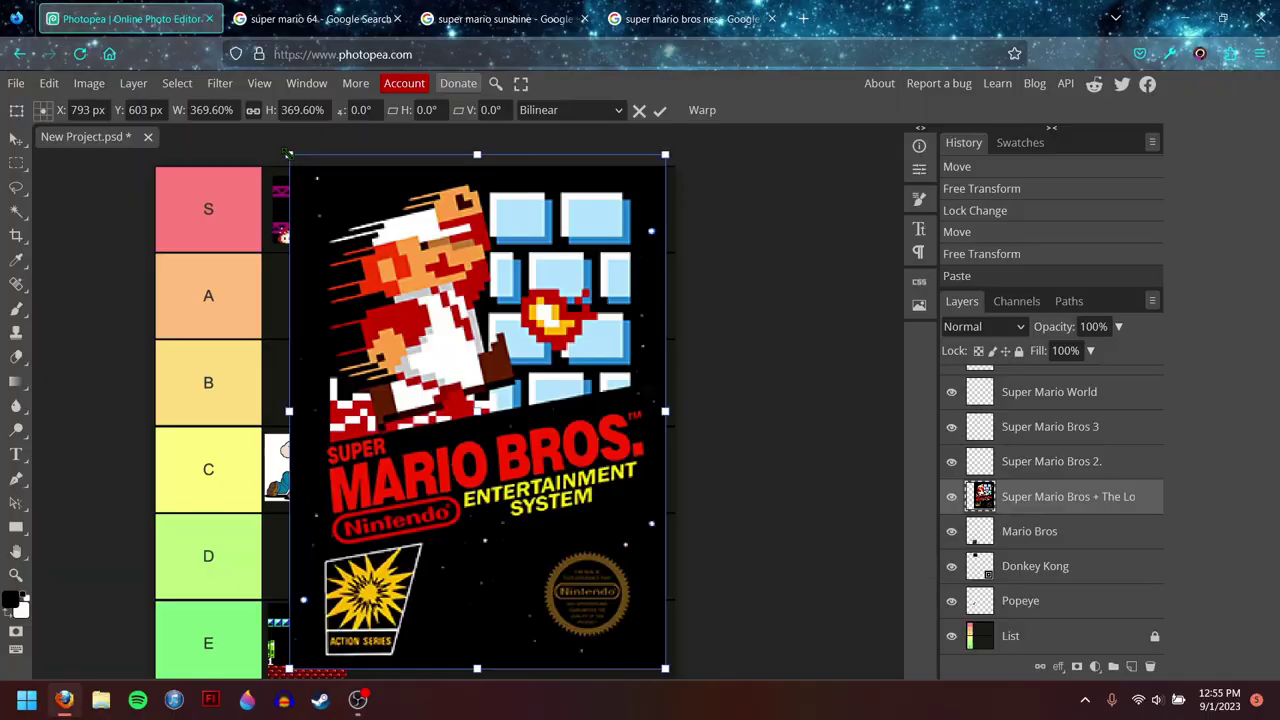
{"action": "left_click_drag", "start_coordinate": [298, 167], "coordinate": [496, 437]}
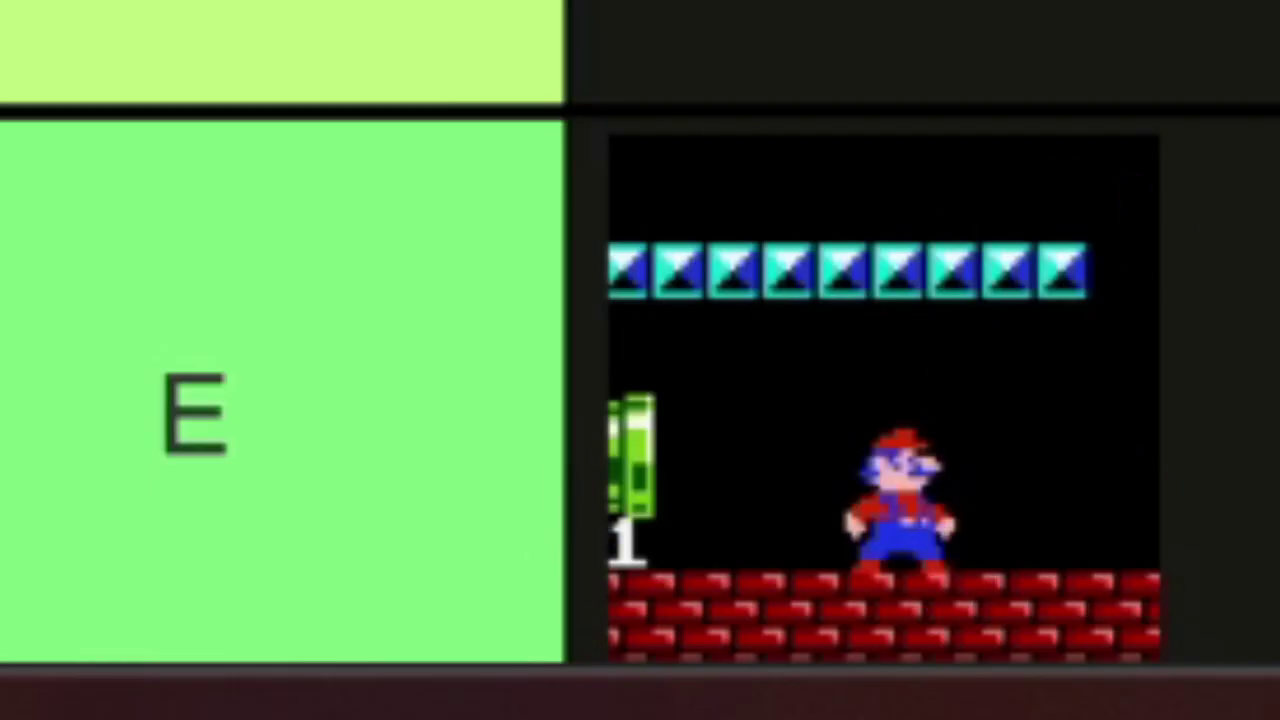
{"action": "left_click_drag", "start_coordinate": [496, 437], "coordinate": [329, 208]}
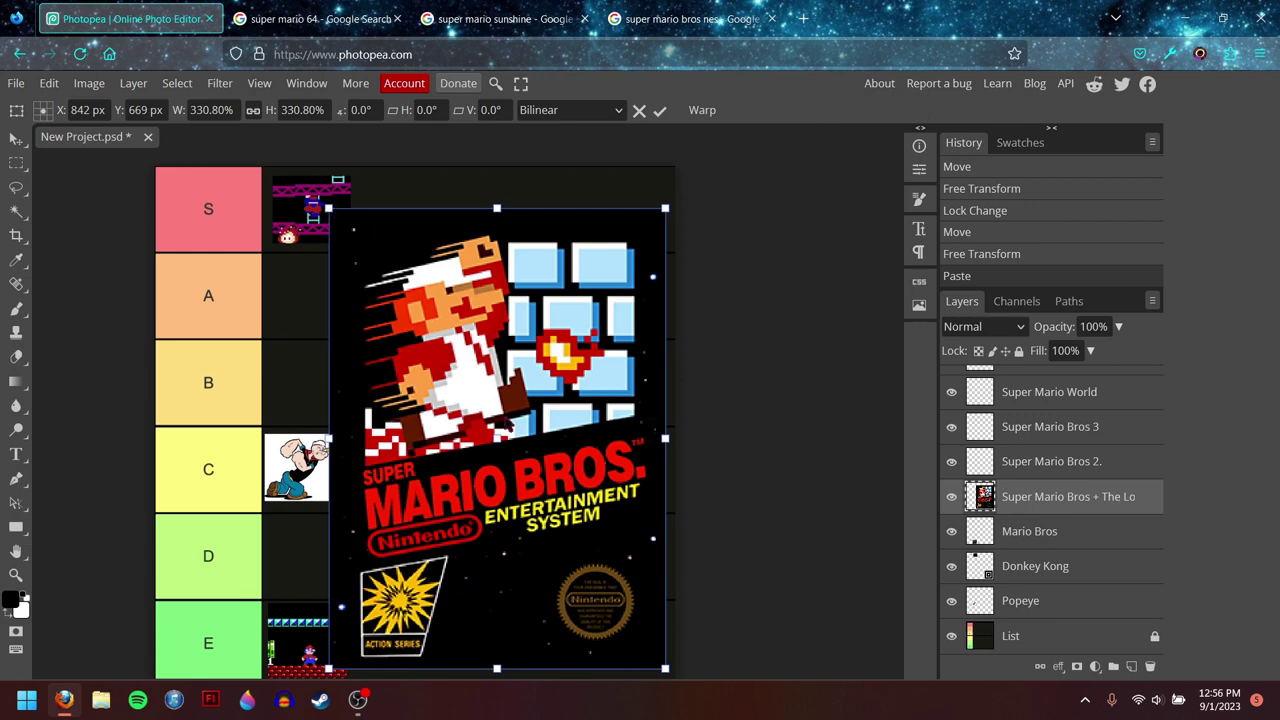
{"action": "left_click_drag", "start_coordinate": [329, 208], "coordinate": [604, 587]}
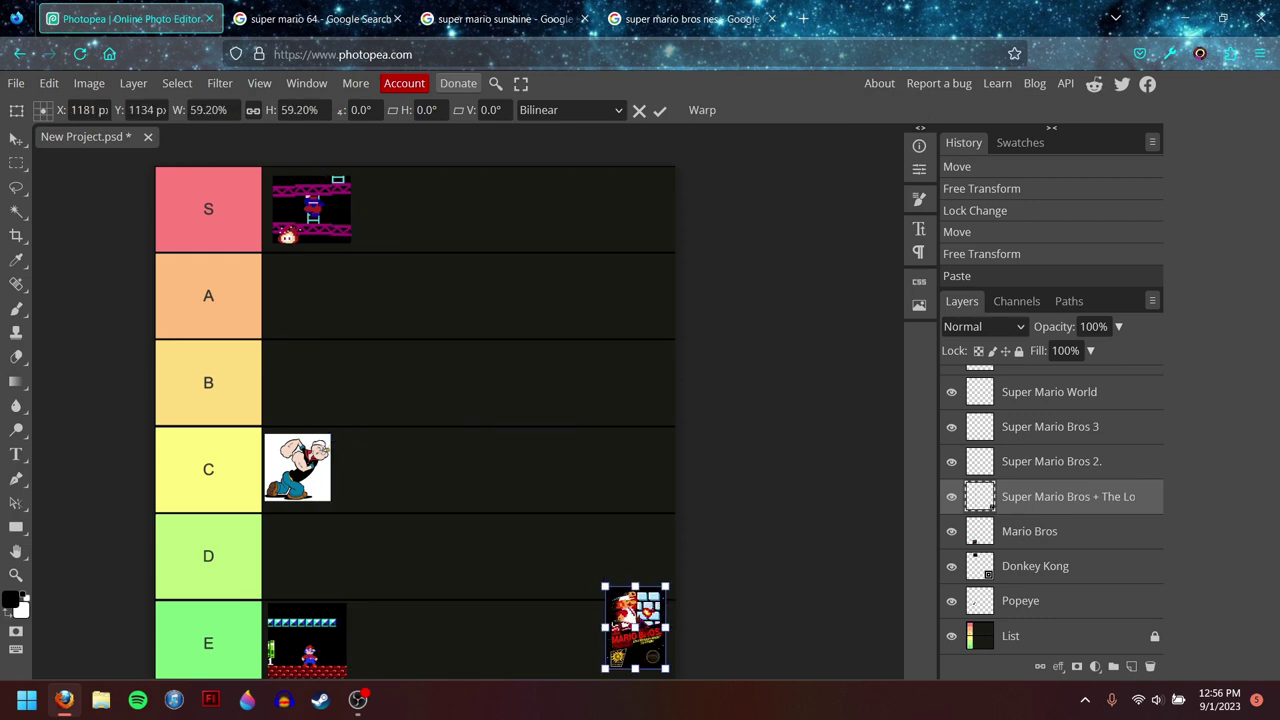
{"action": "left_click_drag", "start_coordinate": [648, 625], "coordinate": [304, 549]}
{"action": "left_click_drag", "start_coordinate": [519, 362], "coordinate": [497, 368]}
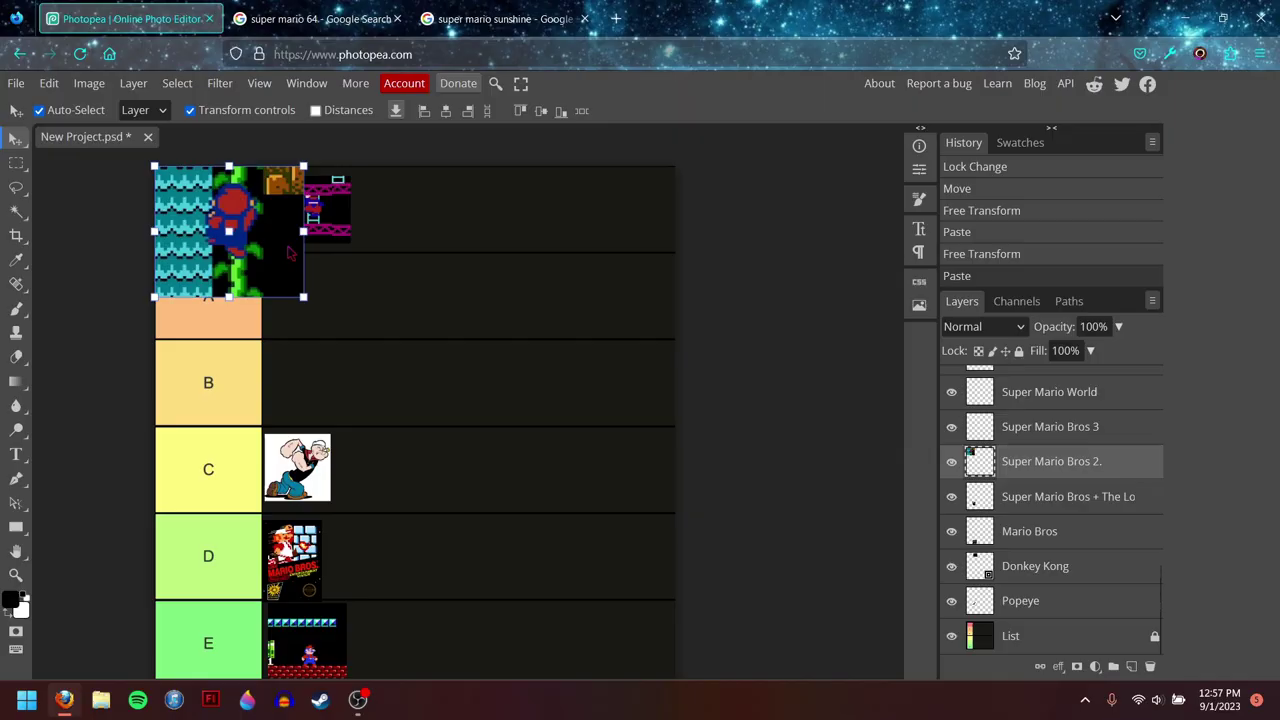
Step: Enlarge the Super Mario Bros 2 climbing image to 243.99% for viewing, and shrink it into the start of the B tier
{"action": "left_click_drag", "start_coordinate": [229, 231], "coordinate": [559, 449]}
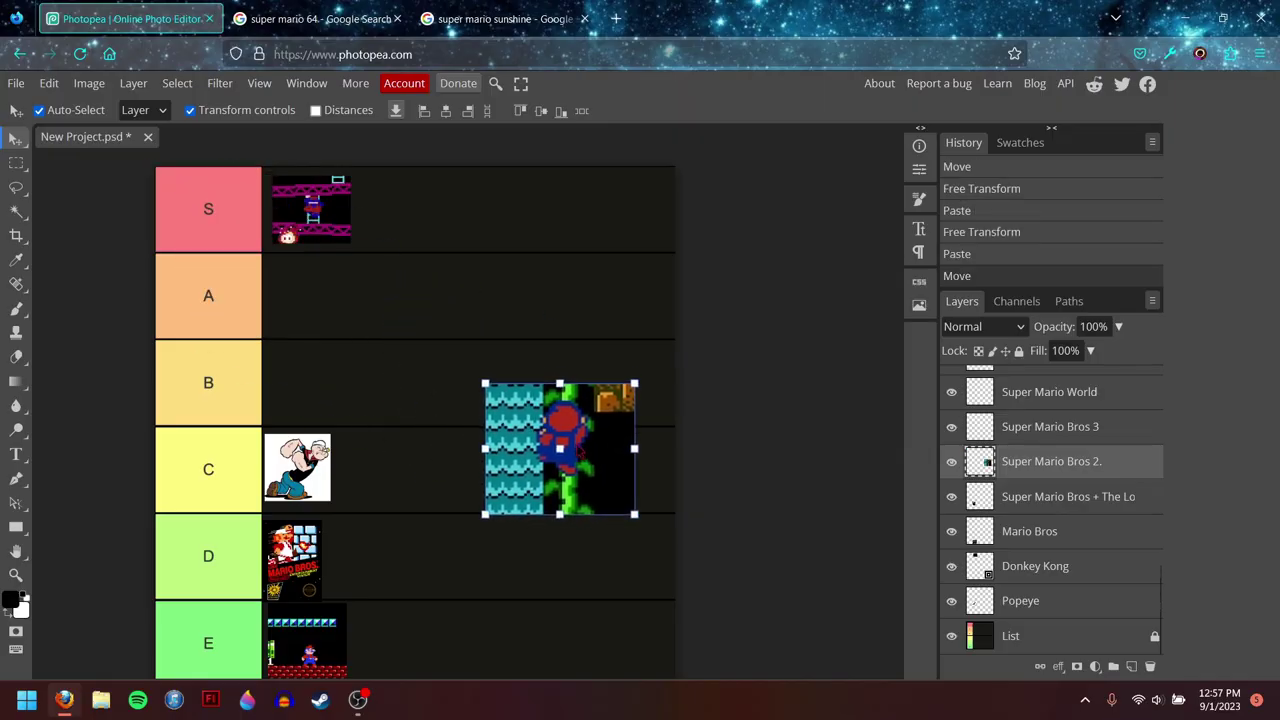
{"action": "left_click_drag", "start_coordinate": [485, 383], "coordinate": [270, 195]}
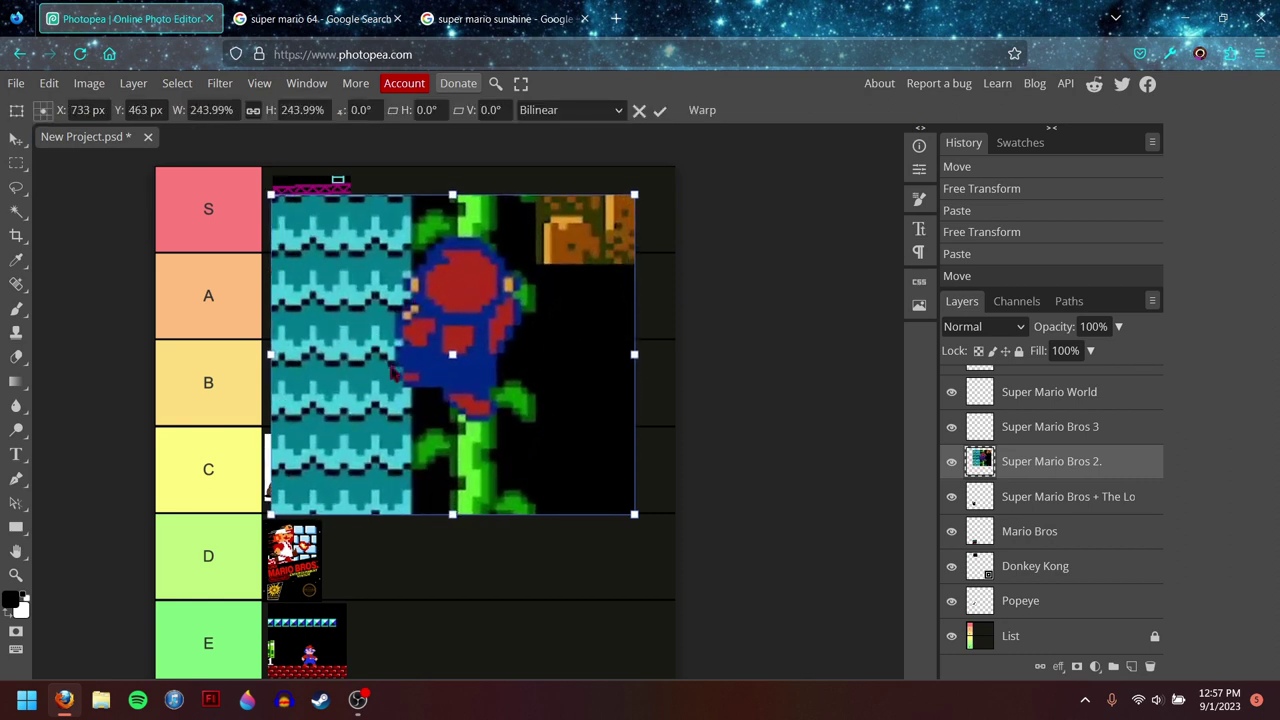
{"action": "left_click_drag", "start_coordinate": [450, 310], "coordinate": [607, 351]}
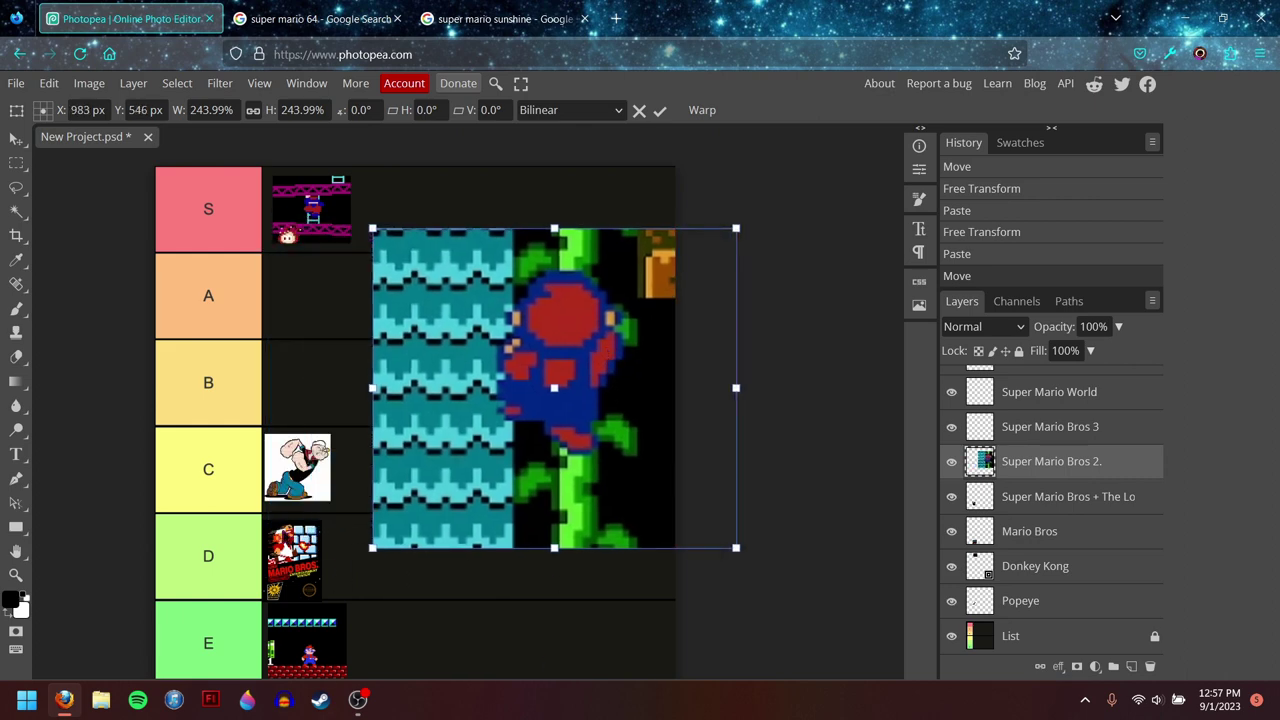
{"action": "left_click_drag", "start_coordinate": [681, 369], "coordinate": [641, 372]}
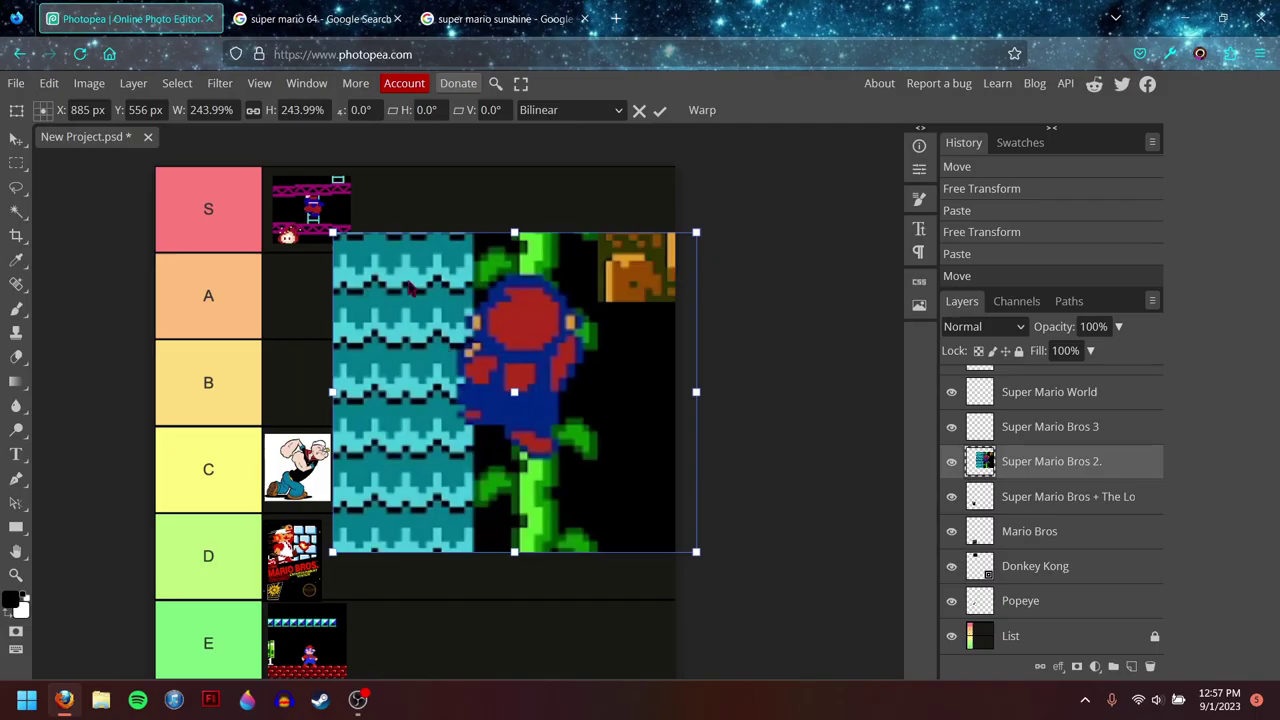
{"action": "left_click_drag", "start_coordinate": [410, 288], "coordinate": [549, 511]}
{"action": "left_click_drag", "start_coordinate": [591, 548], "coordinate": [313, 389]}
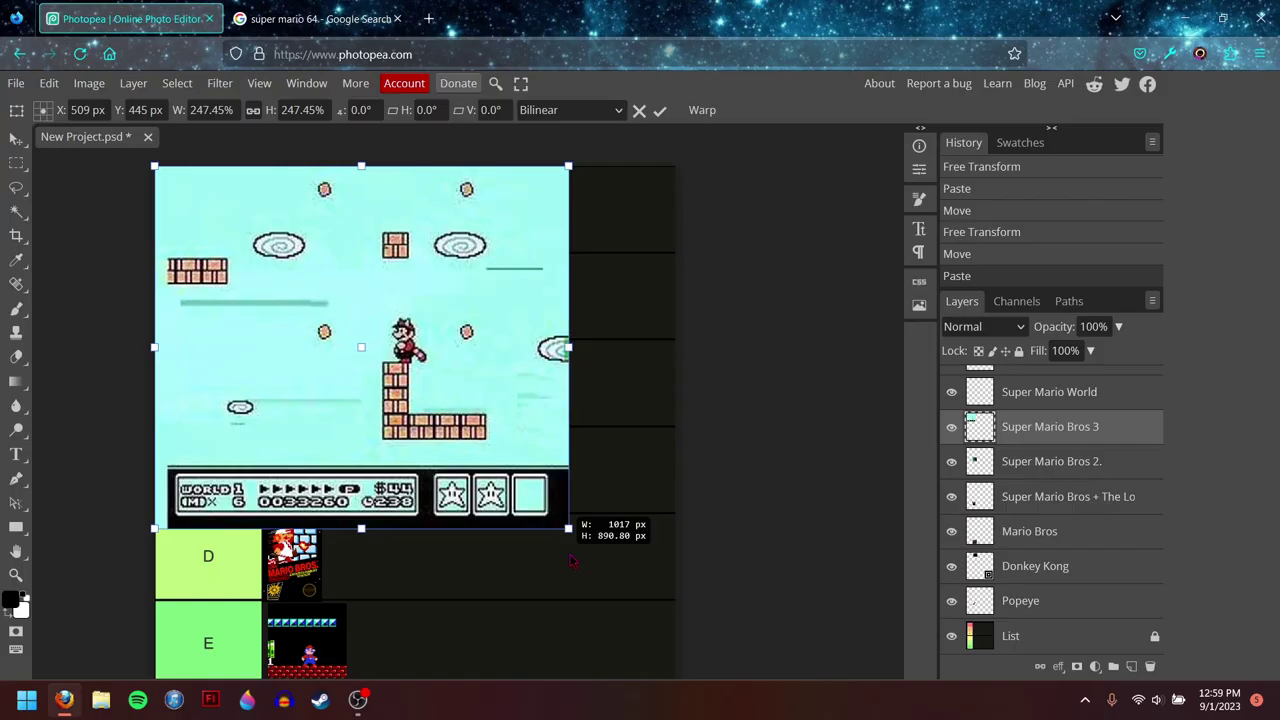
Step: Enlarge the Super Mario Bros 3 screenshot to 287.35% for viewing, and shrink it into the C tier beside Popeye
{"action": "left_click_drag", "start_coordinate": [568, 533], "coordinate": [635, 588]}
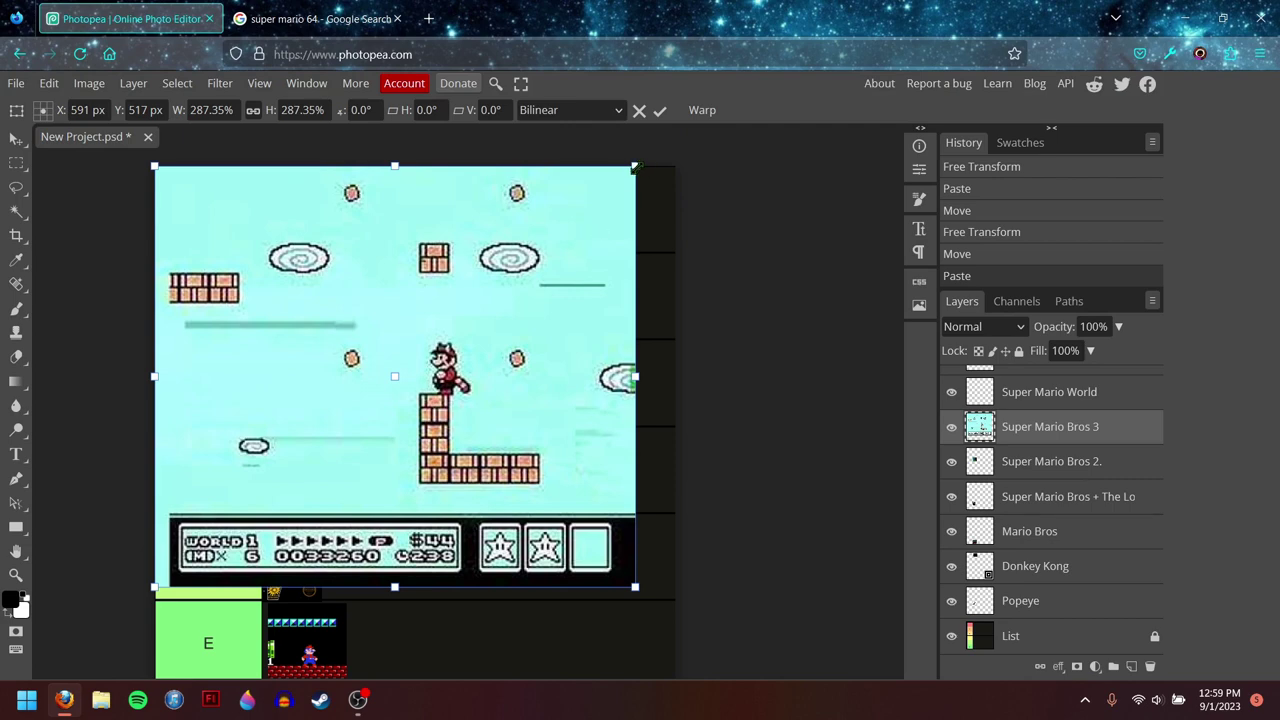
{"action": "left_click_drag", "start_coordinate": [635, 167], "coordinate": [254, 434]}
{"action": "left_click_drag", "start_coordinate": [242, 520], "coordinate": [455, 439]}
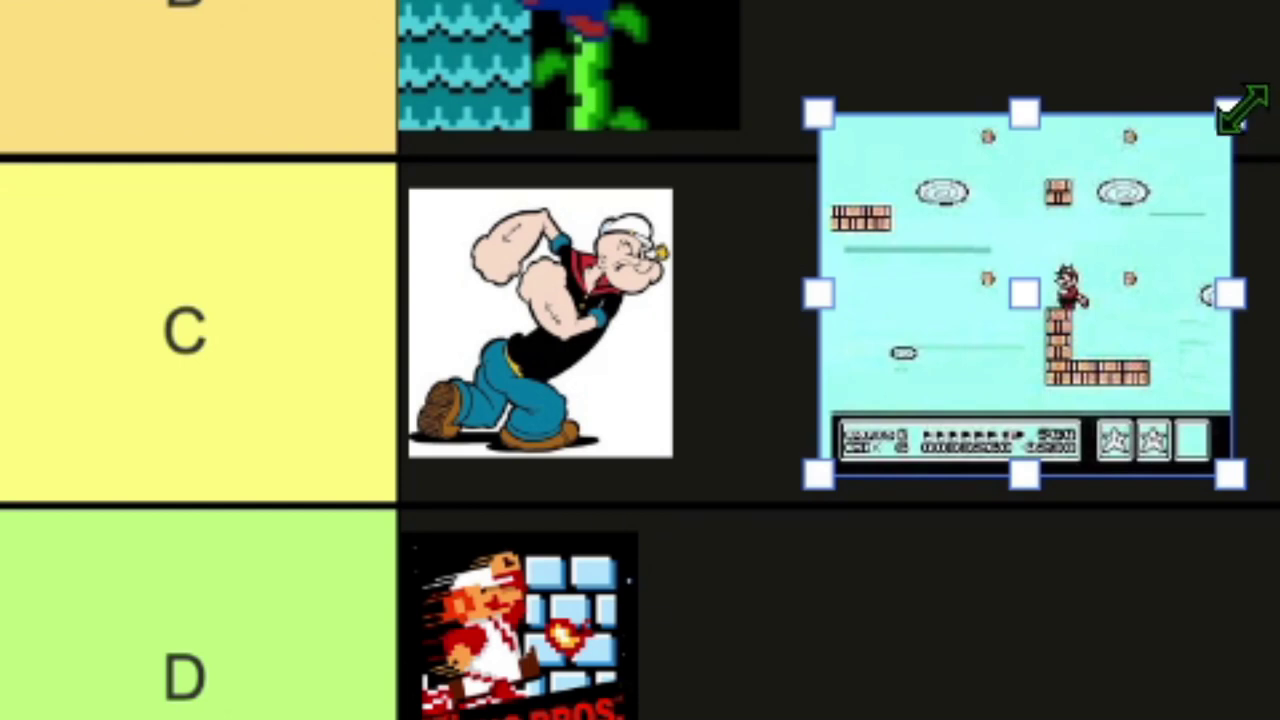
{"action": "left_click_drag", "start_coordinate": [1243, 108], "coordinate": [1130, 208]}
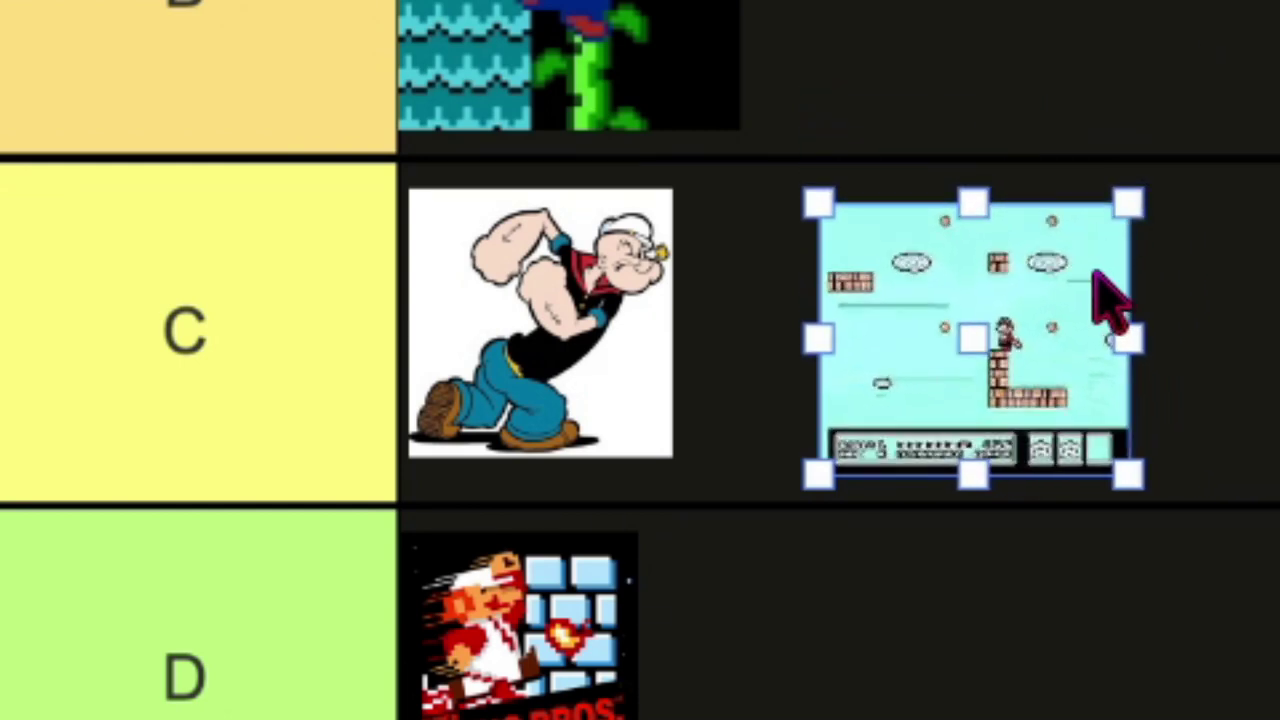
{"action": "left_click_drag", "start_coordinate": [1094, 272], "coordinate": [1014, 263]}
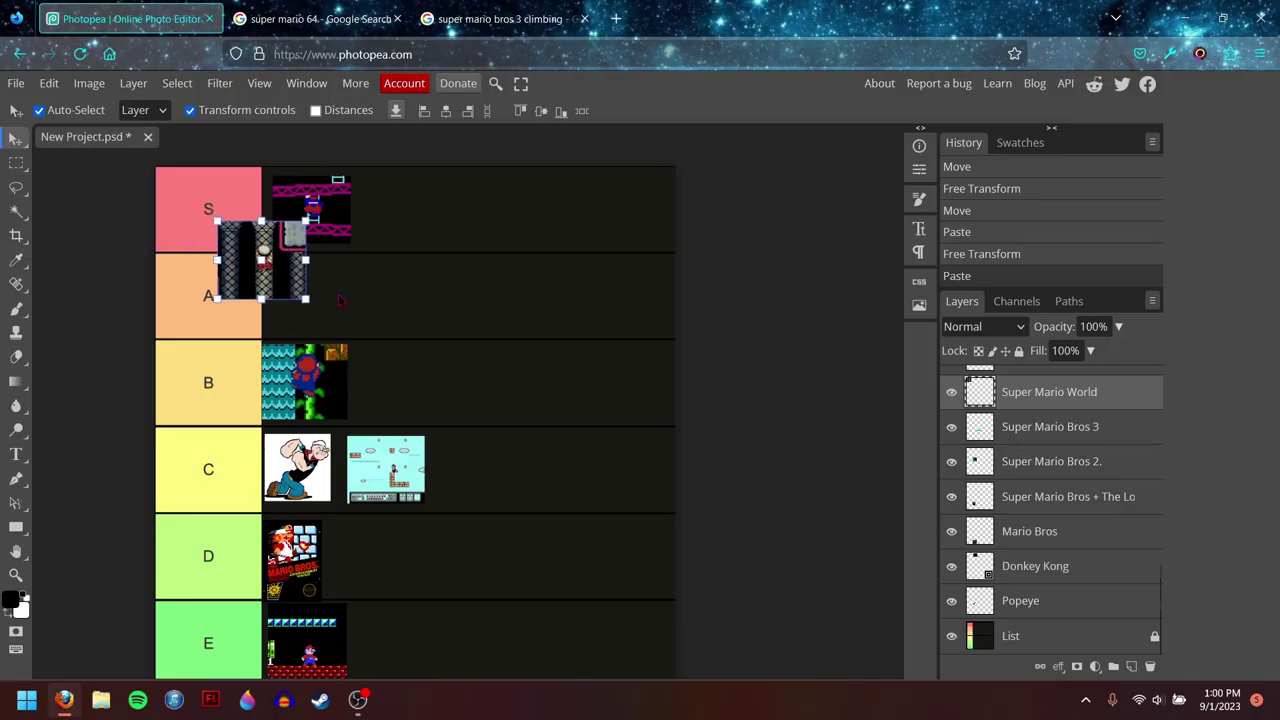
Step: Enlarge the Super Mario World climbing image for viewing, and scale it to 88.02% in the S tier beside Donkey Kong
{"action": "left_click_drag", "start_coordinate": [254, 257], "coordinate": [367, 346]}
{"action": "left_click_drag", "start_coordinate": [410, 386], "coordinate": [667, 611]}
{"action": "left_click_drag", "start_coordinate": [532, 444], "coordinate": [462, 390]}
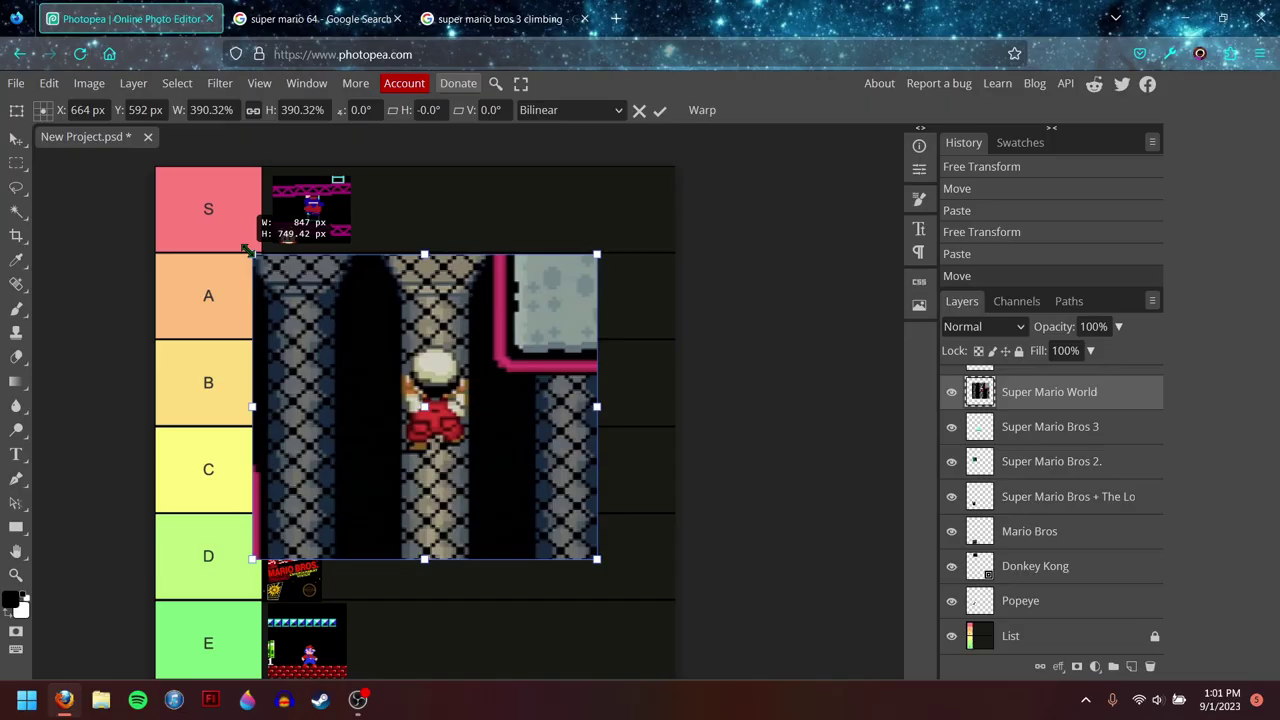
{"action": "left_click_drag", "start_coordinate": [257, 251], "coordinate": [404, 202]}
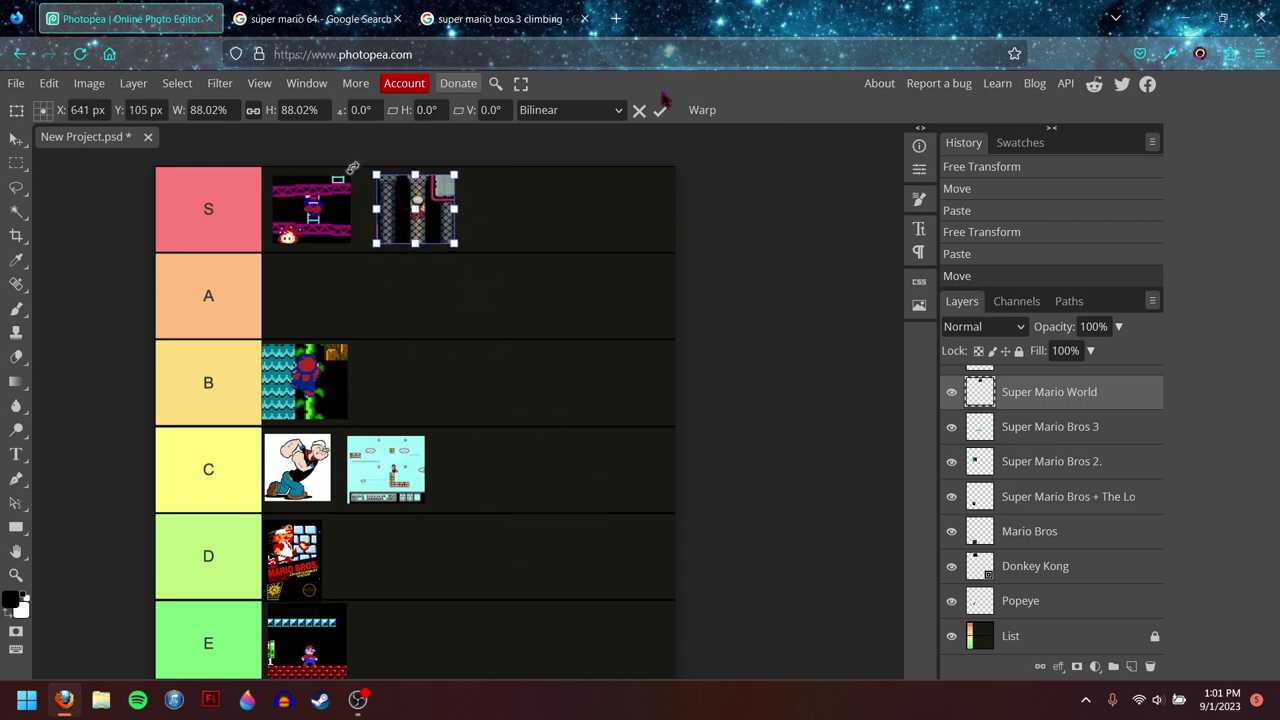
{"action": "left_click", "coordinate": [660, 106]}
Step: Reorder the S tier so the Super Mario World image comes first and Donkey Kong second
{"action": "left_click", "coordinate": [318, 210]}
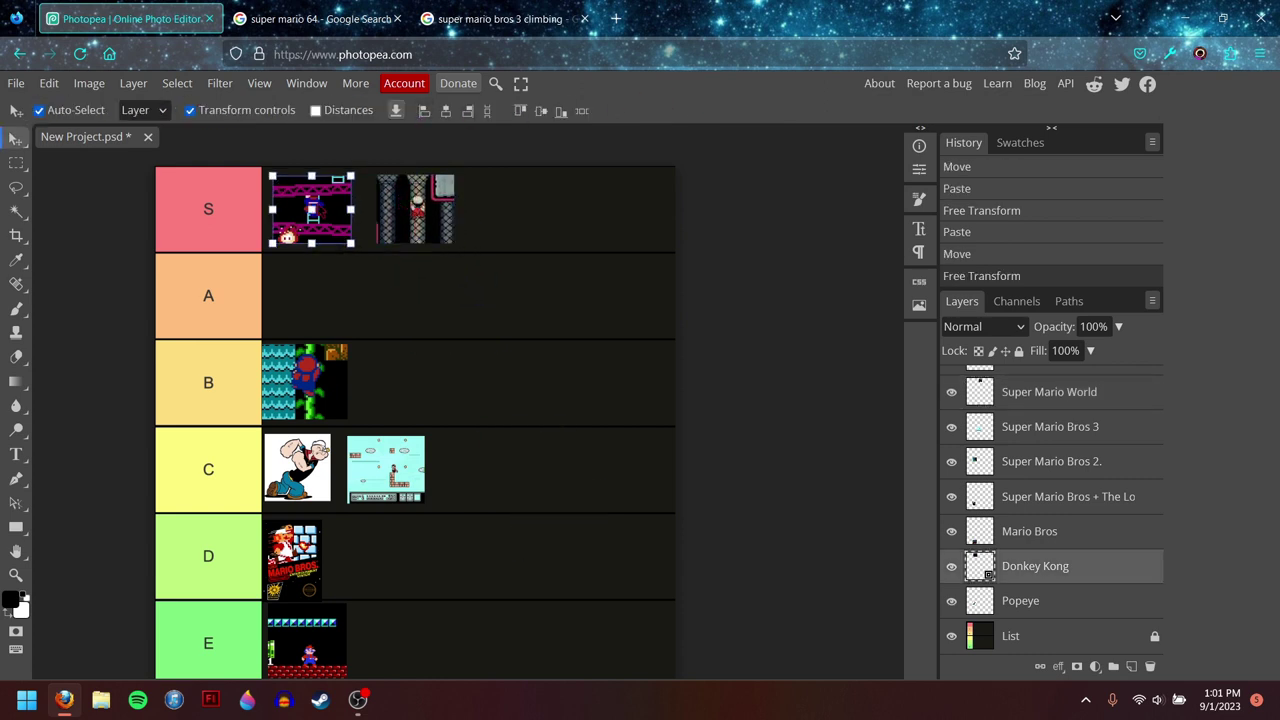
{"action": "left_click_drag", "start_coordinate": [318, 210], "coordinate": [545, 209]}
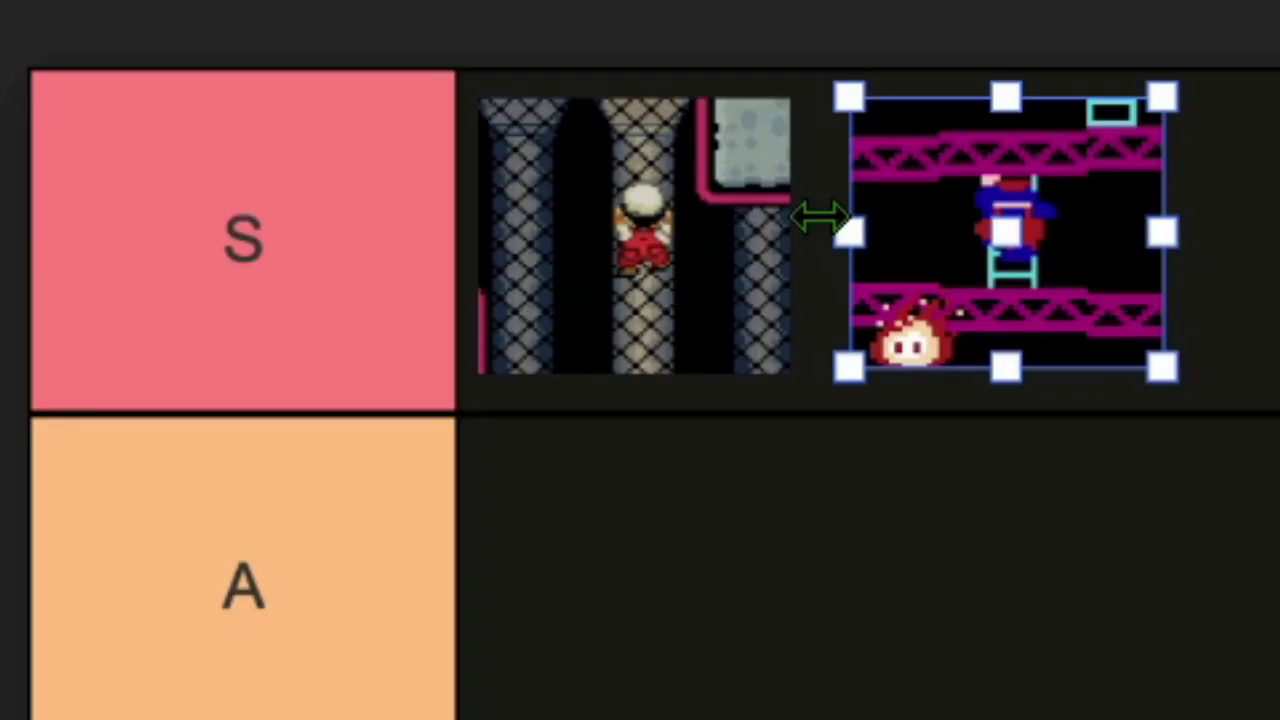
{"action": "left_click", "coordinate": [602, 142]}
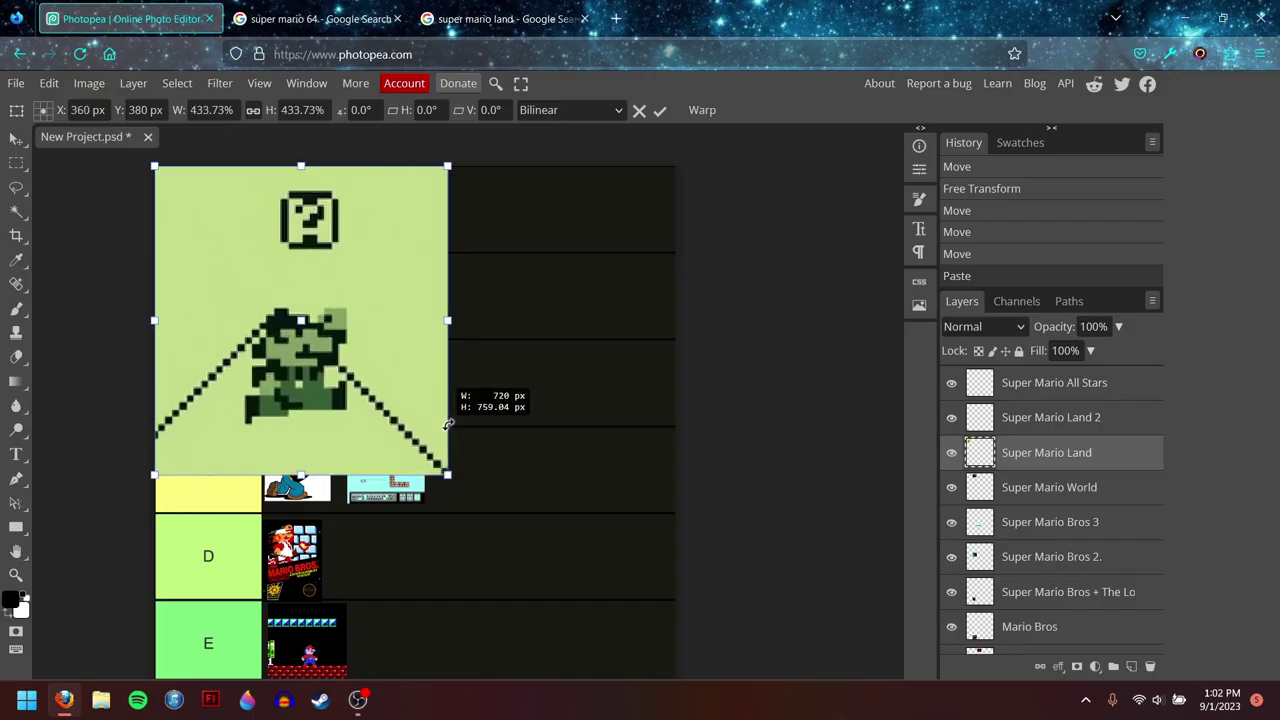
Step: Enlarge the Super Mario Land image to 475.30% for viewing, and shrink it into the C tier after Super Mario Bros 3
{"action": "left_click_drag", "start_coordinate": [369, 293], "coordinate": [527, 350]}
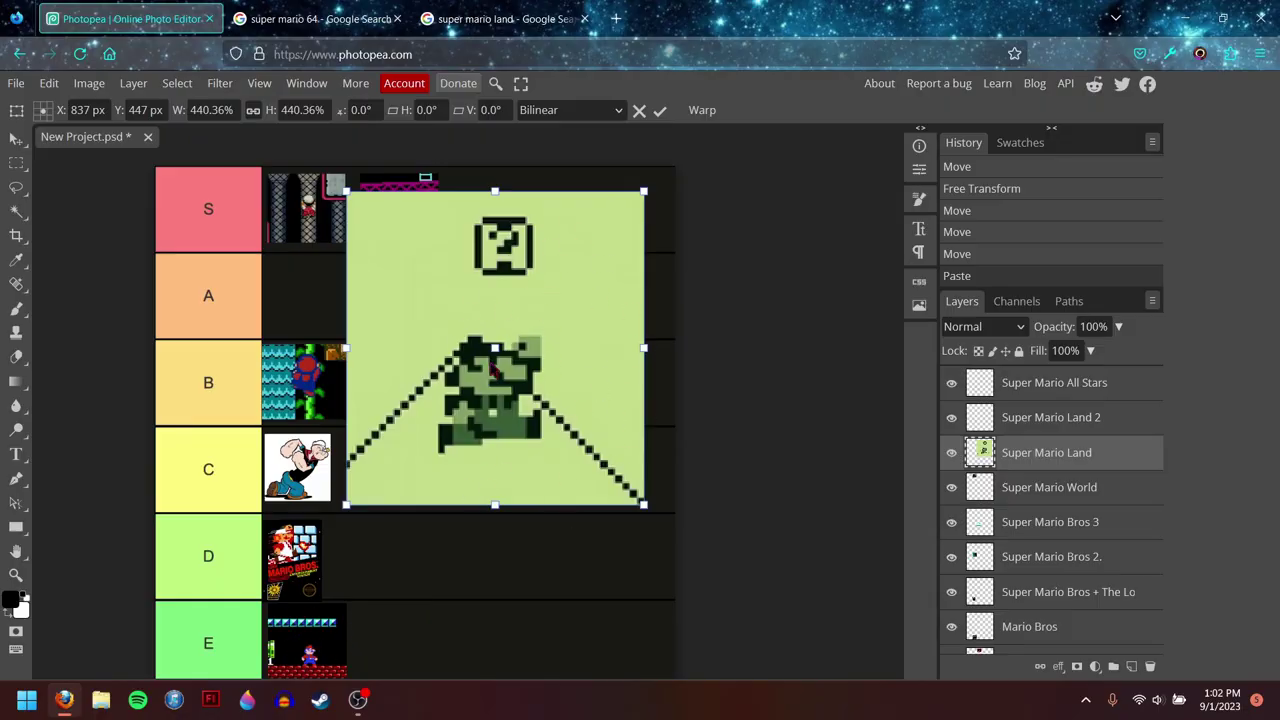
{"action": "left_click_drag", "start_coordinate": [346, 191], "coordinate": [322, 166]}
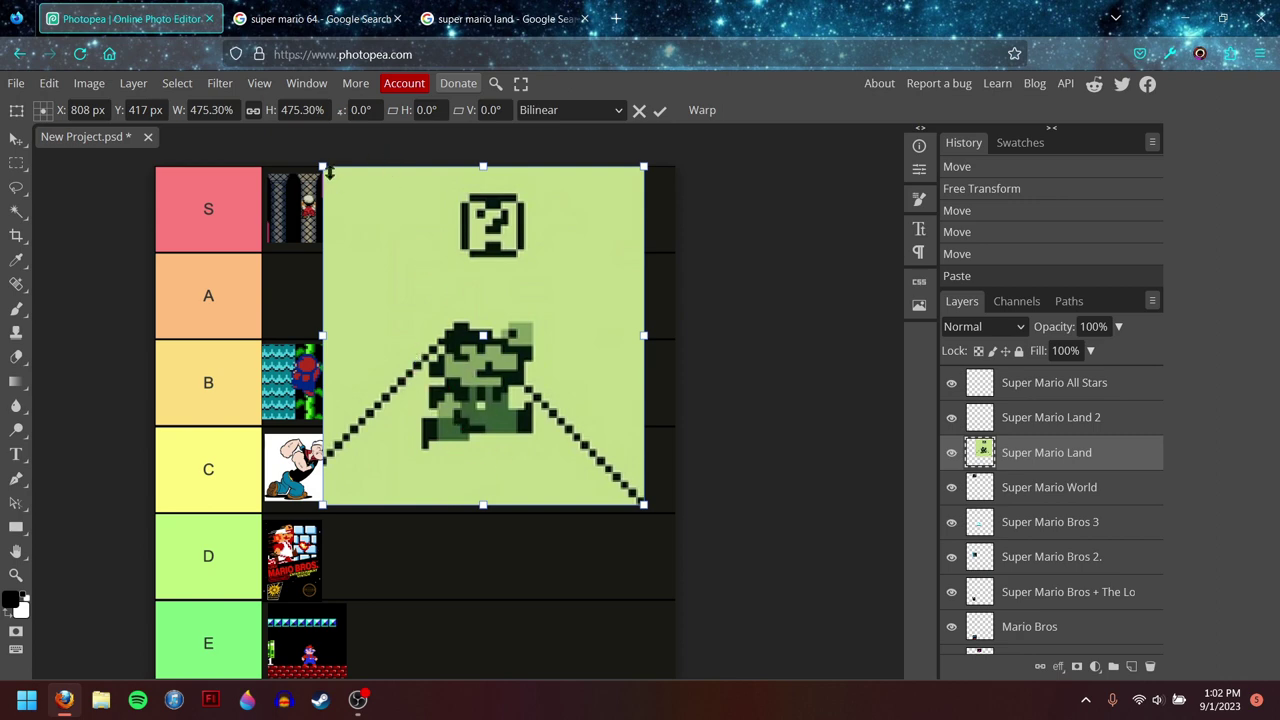
{"action": "left_click_drag", "start_coordinate": [323, 168], "coordinate": [540, 397]}
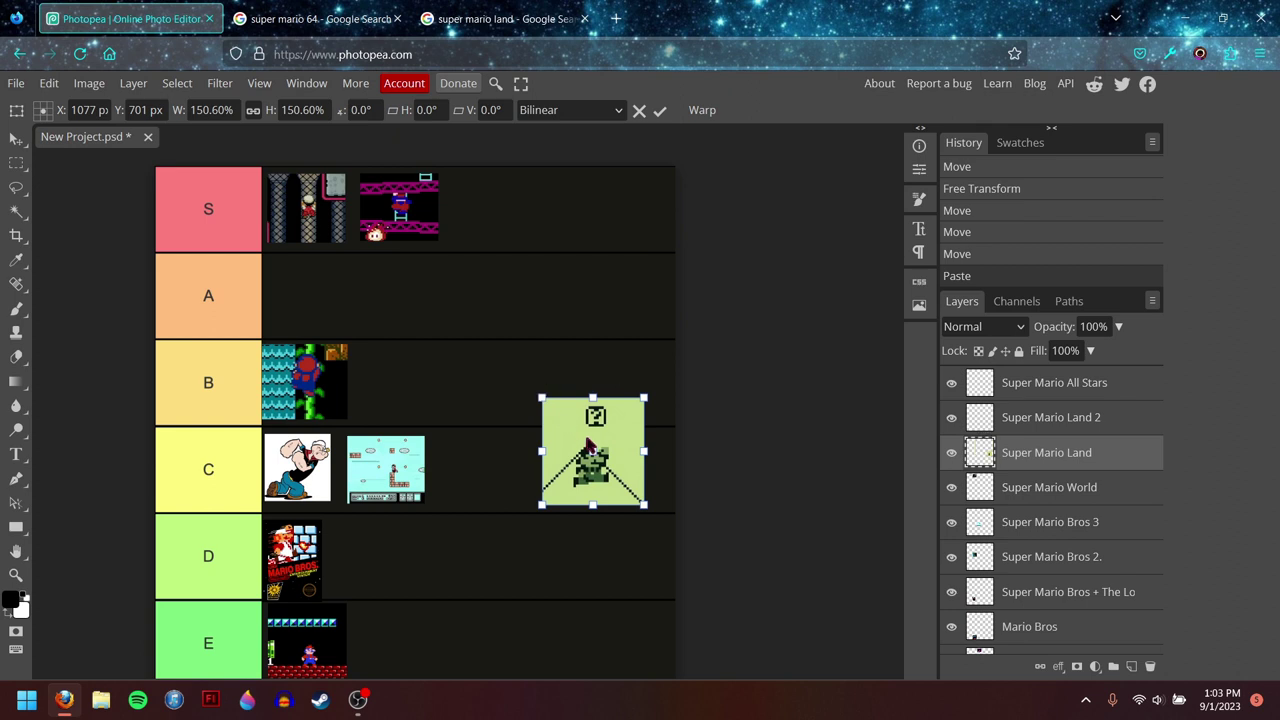
{"action": "left_click_drag", "start_coordinate": [577, 433], "coordinate": [579, 433]}
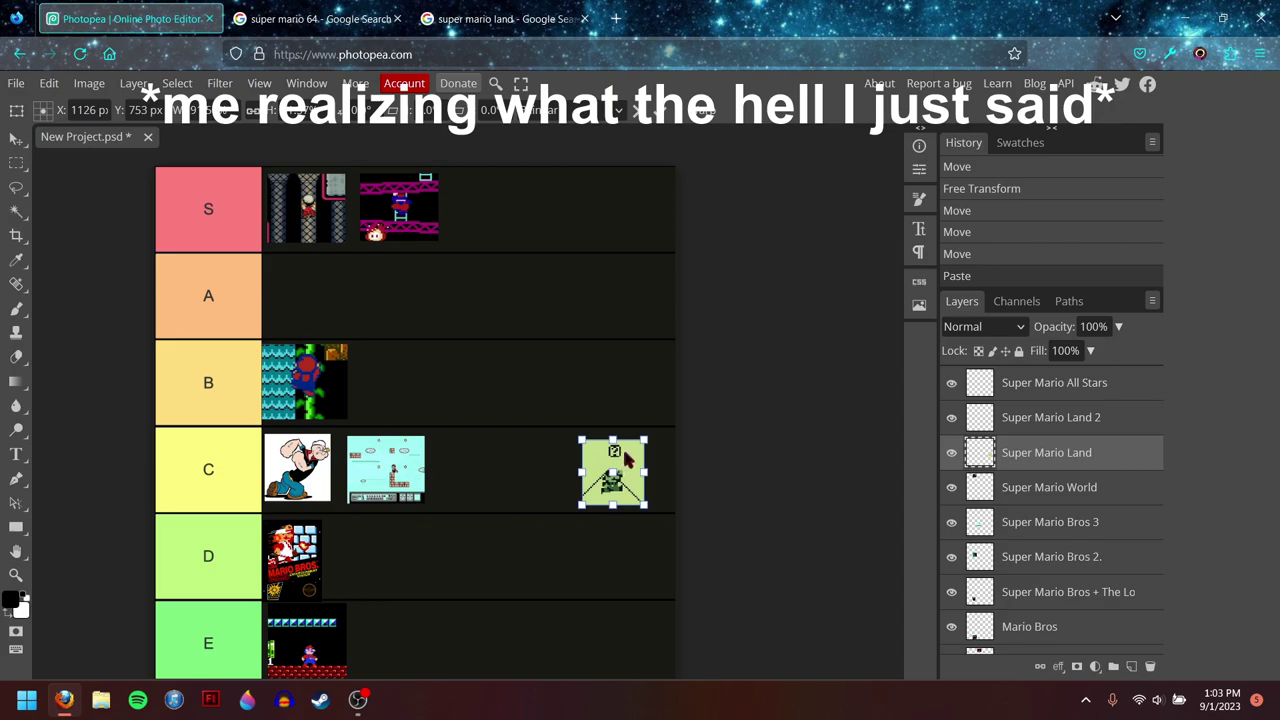
{"action": "left_click_drag", "start_coordinate": [625, 455], "coordinate": [398, 544]}
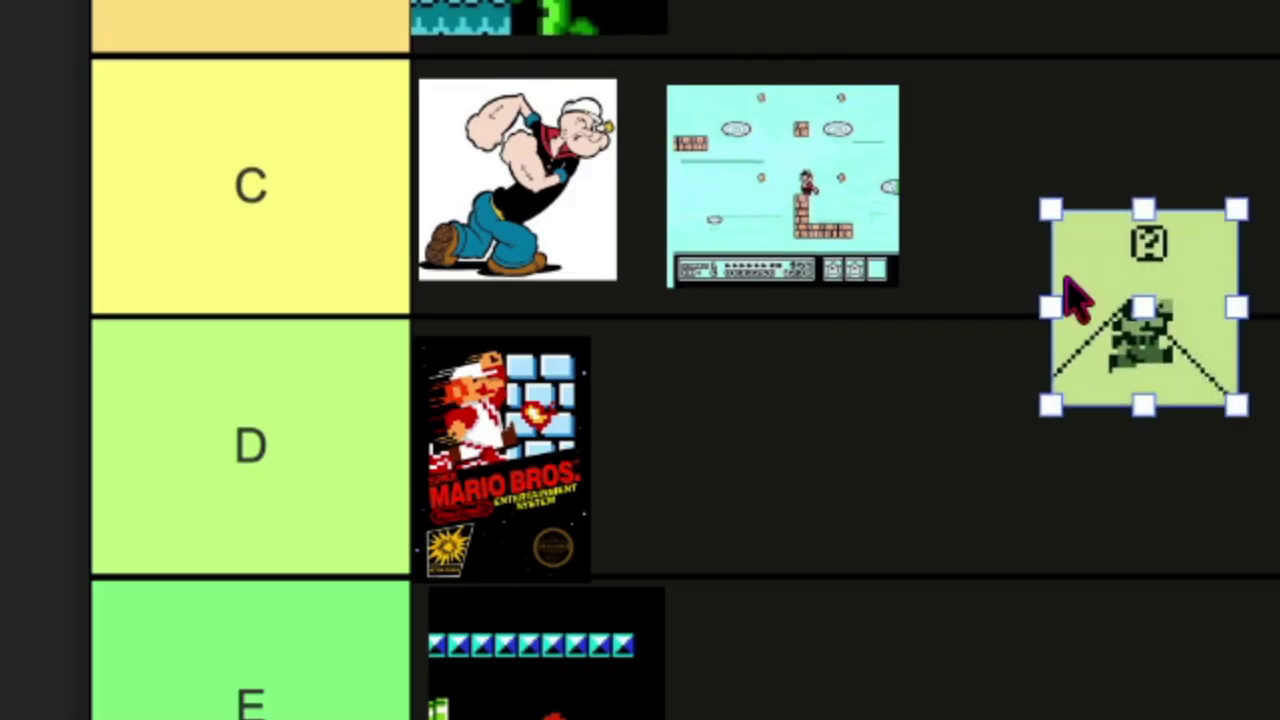
{"action": "left_click_drag", "start_coordinate": [810, 405], "coordinate": [1078, 140]}
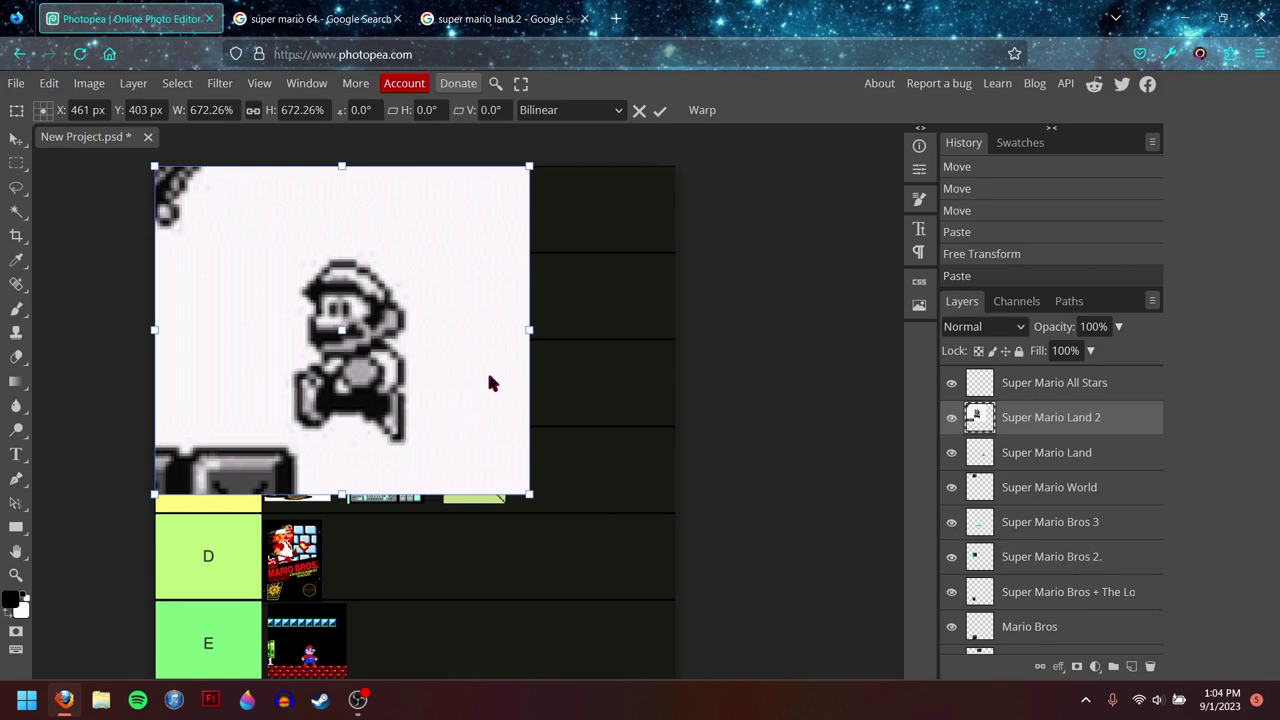
Step: Shrink the Super Mario Land 2 image to row height and place it in the E tier beside Mario Bros
{"action": "left_click_drag", "start_coordinate": [491, 380], "coordinate": [591, 431]}
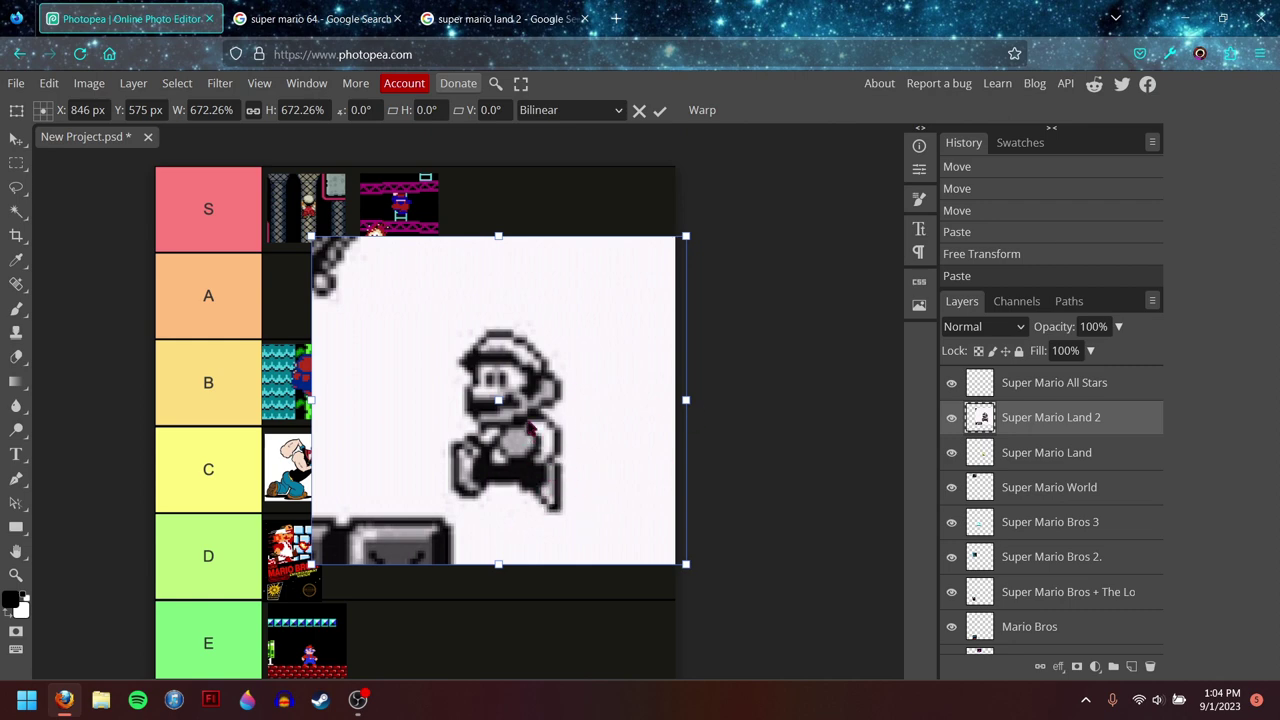
{"action": "left_click_drag", "start_coordinate": [533, 490], "coordinate": [797, 454]}
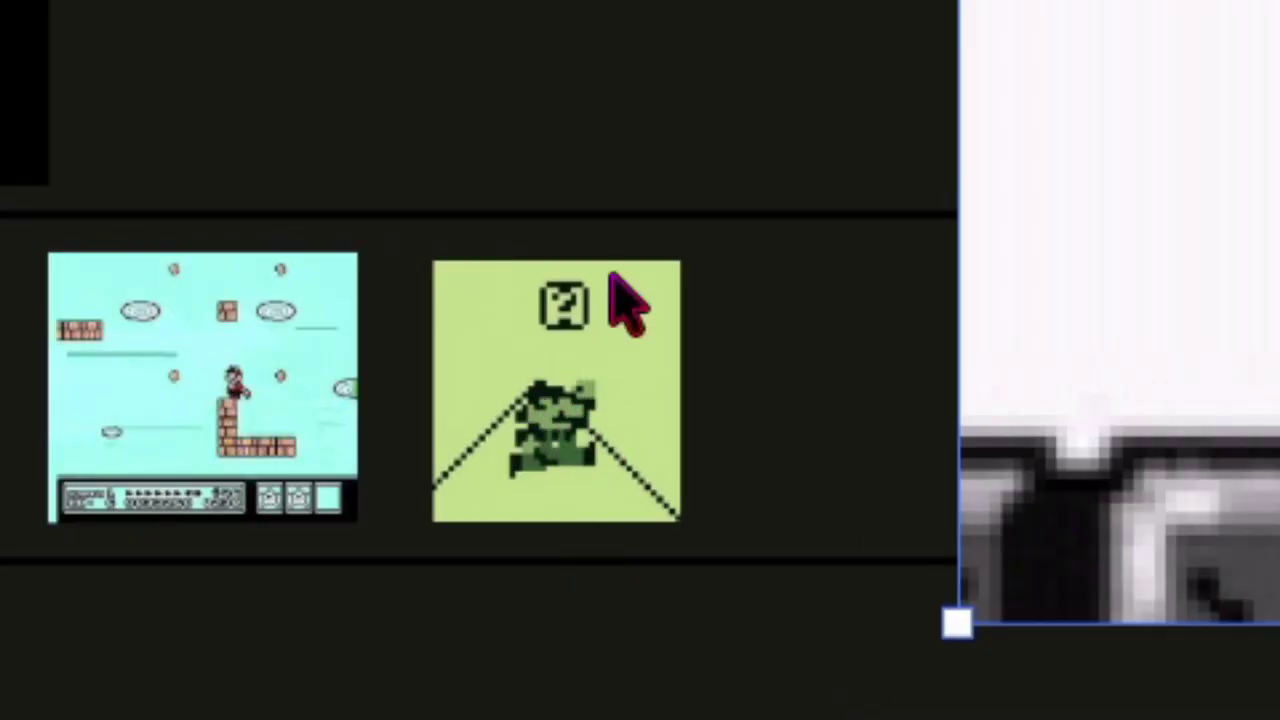
{"action": "left_click_drag", "start_coordinate": [592, 312], "coordinate": [297, 306]}
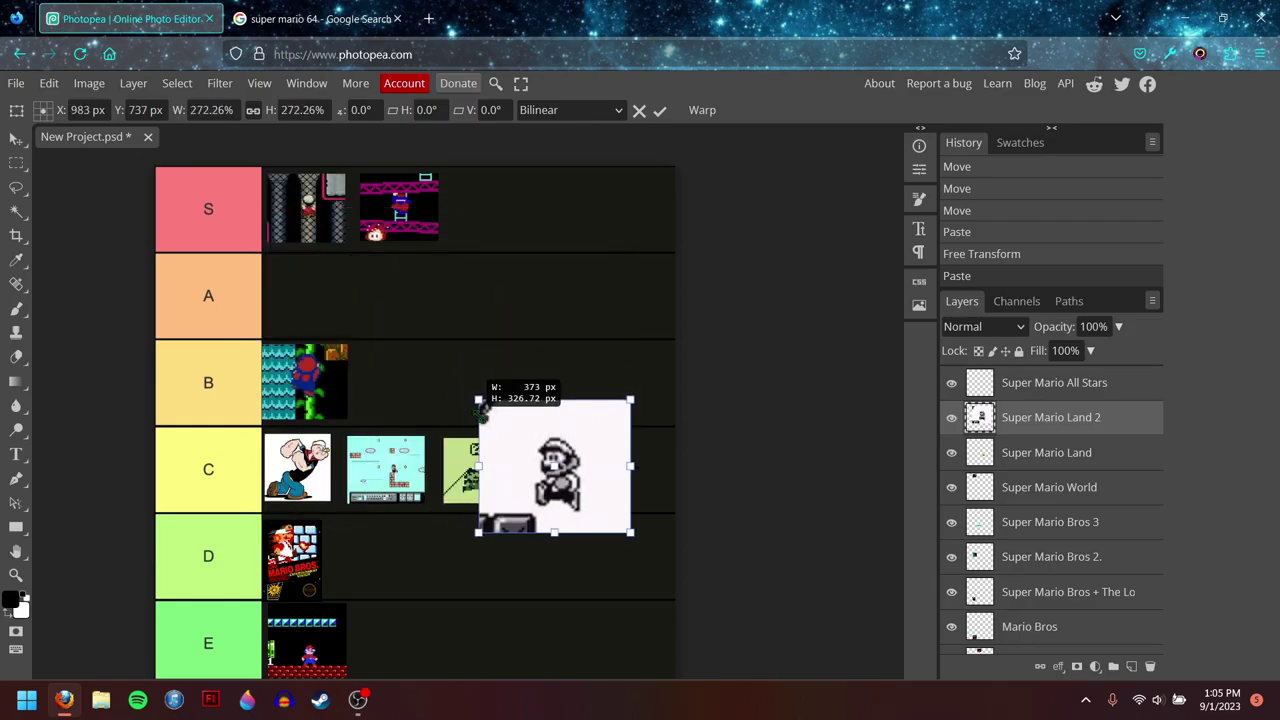
{"action": "left_click_drag", "start_coordinate": [481, 402], "coordinate": [380, 628]}
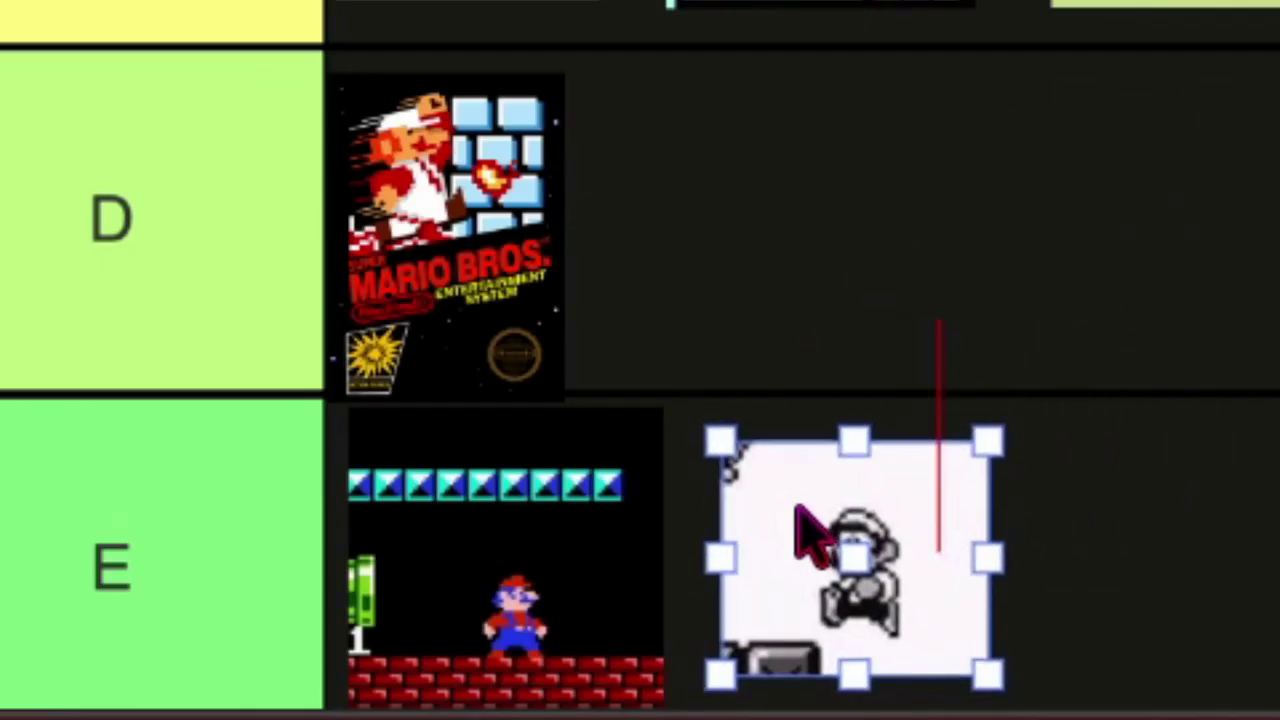
{"action": "left_click_drag", "start_coordinate": [796, 505], "coordinate": [797, 492]}
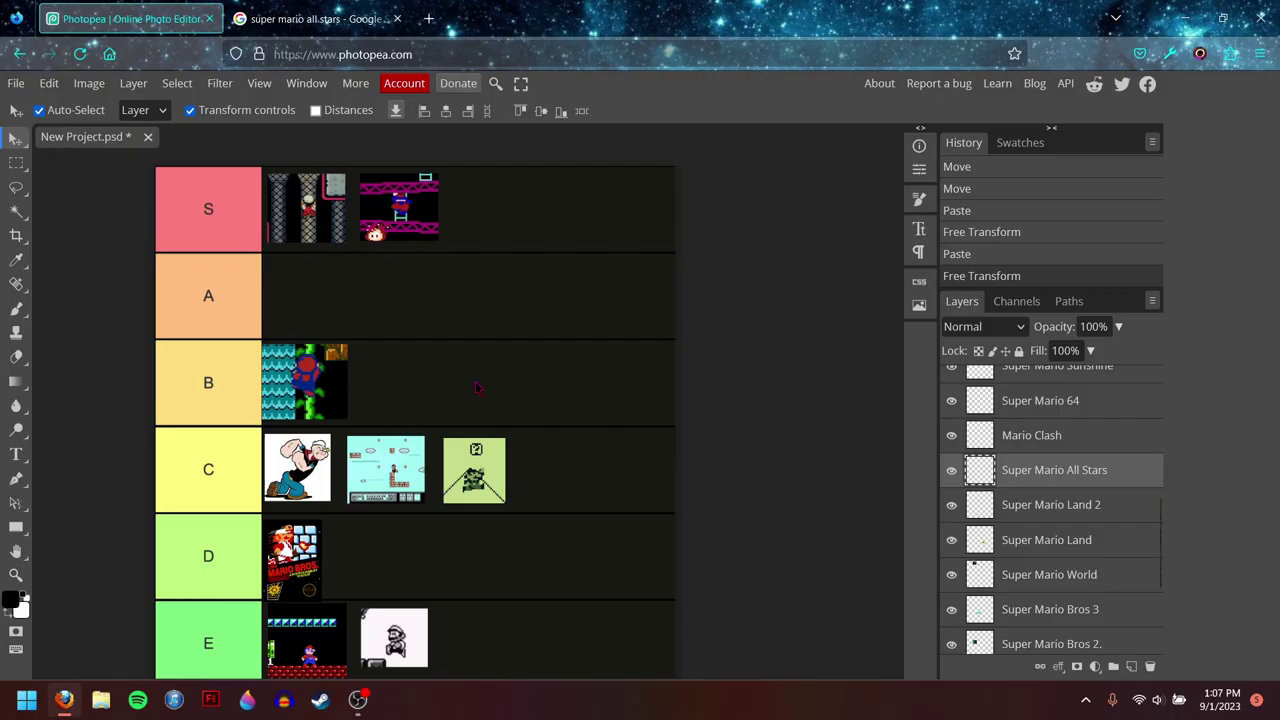
Step: Paste the Super Mario All Stars image, enlarge it to 281.43%, and position it over the tier rows for viewing
{"action": "key", "text": "ctrl+v"}
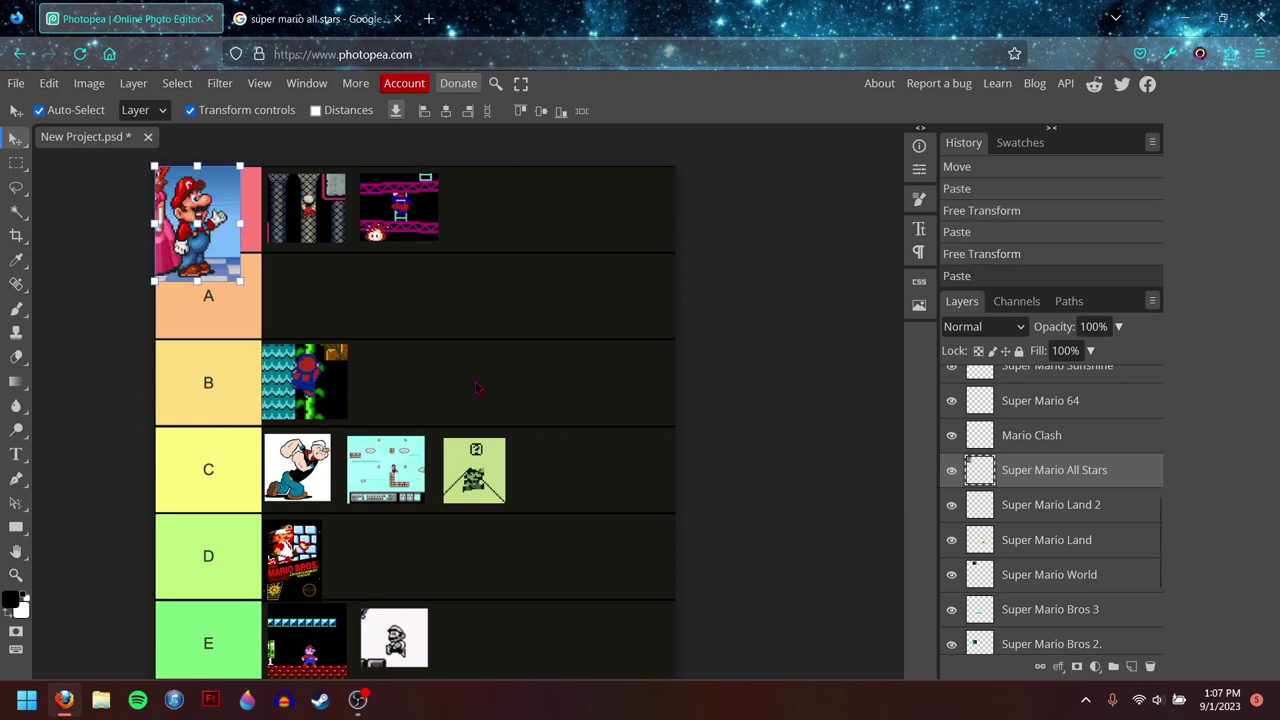
{"action": "left_click_drag", "start_coordinate": [200, 222], "coordinate": [484, 464]}
{"action": "left_click_drag", "start_coordinate": [438, 409], "coordinate": [284, 200]}
{"action": "left_click_drag", "start_coordinate": [400, 360], "coordinate": [398, 391]}
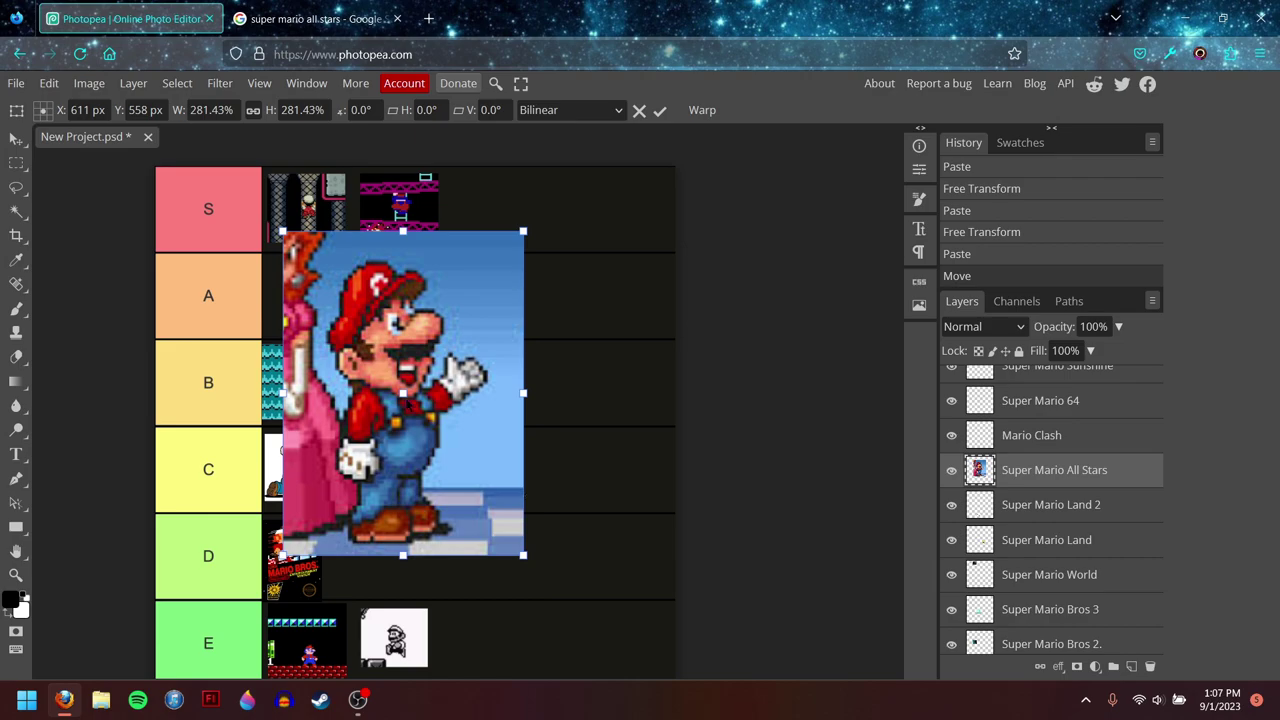
{"action": "left_click_drag", "start_coordinate": [452, 373], "coordinate": [528, 369]}
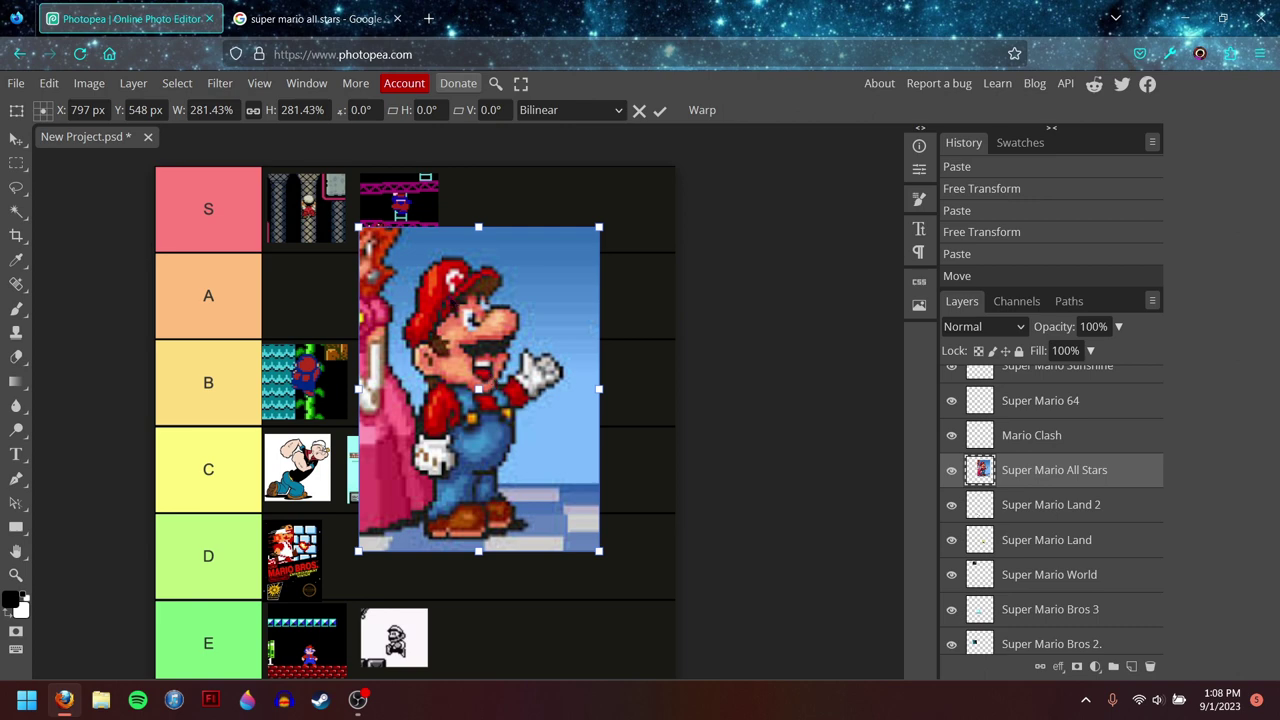
Step: Shrink the Super Mario All Stars image to row height and place it in the D tier beside Super Mario Bros
{"action": "left_click_drag", "start_coordinate": [358, 228], "coordinate": [424, 524]}
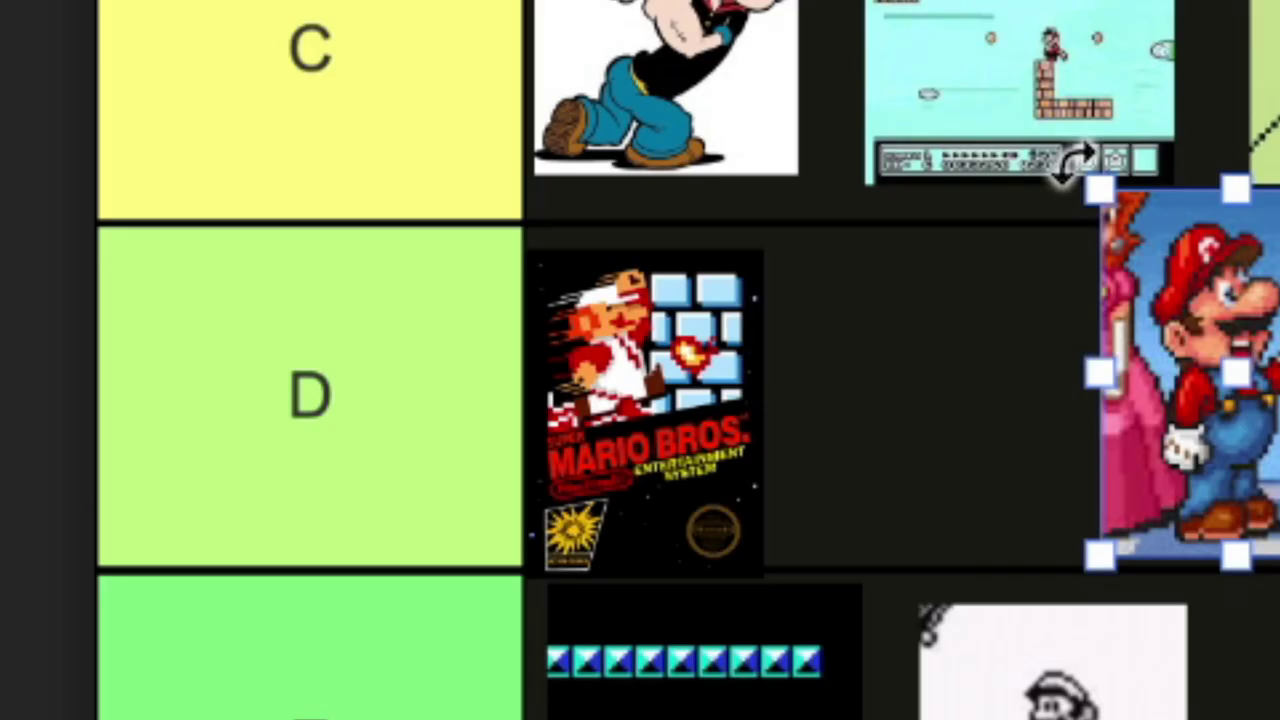
{"action": "left_click_drag", "start_coordinate": [1075, 165], "coordinate": [1205, 330]}
{"action": "left_click_drag", "start_coordinate": [1240, 440], "coordinate": [880, 398]}
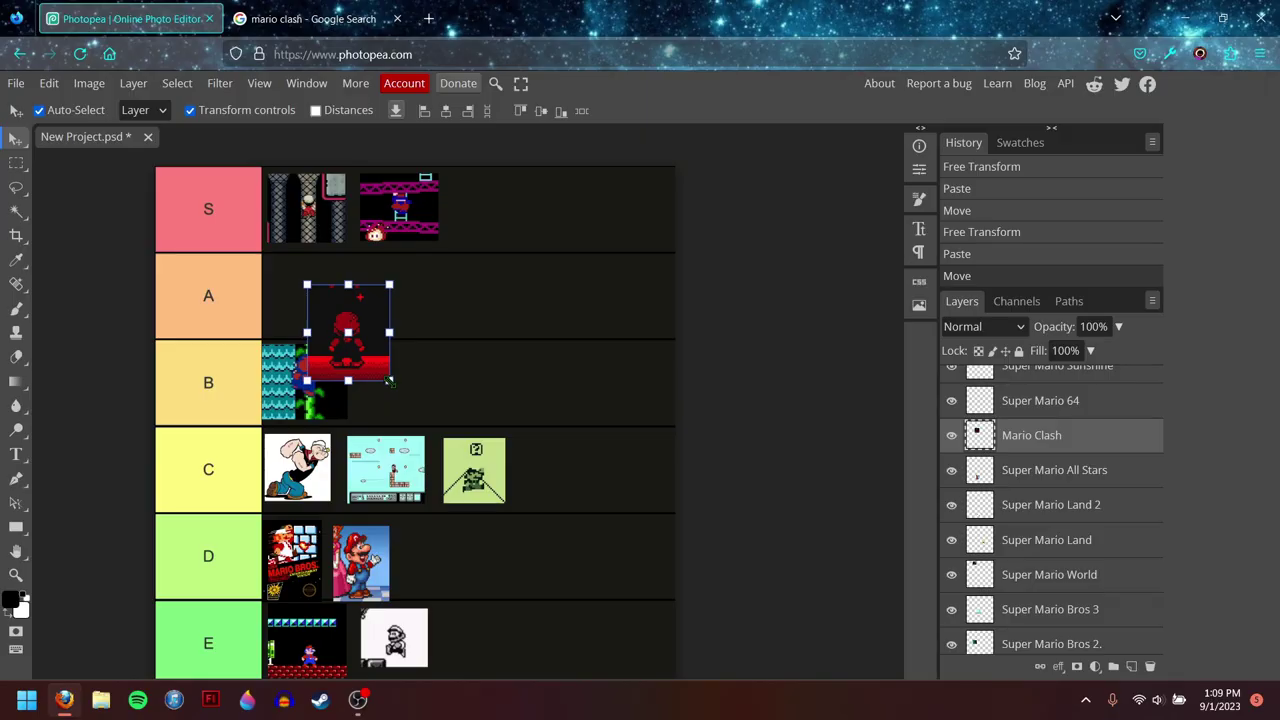
Step: Enlarge the Mario Clash image to 353.47% for viewing, and shrink it into the B tier beside Super Mario Bros 2
{"action": "left_click_drag", "start_coordinate": [390, 386], "coordinate": [594, 586]}
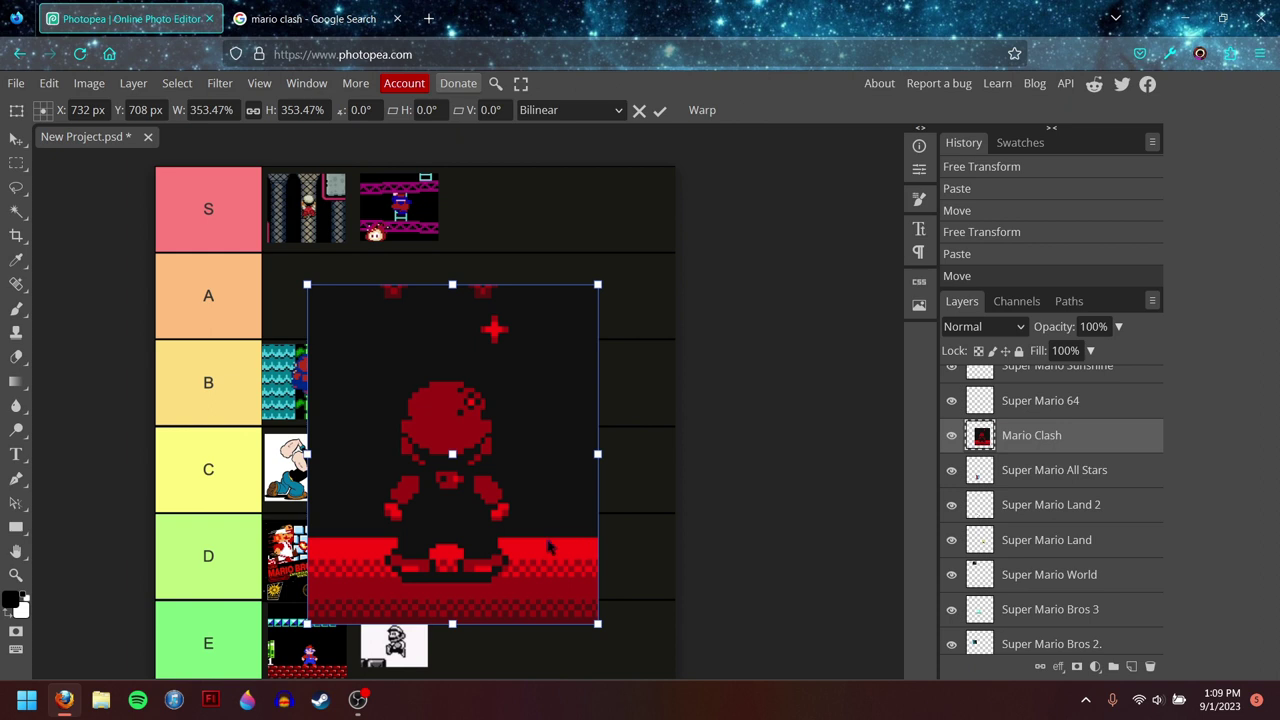
{"action": "left_click_drag", "start_coordinate": [552, 548], "coordinate": [533, 488]}
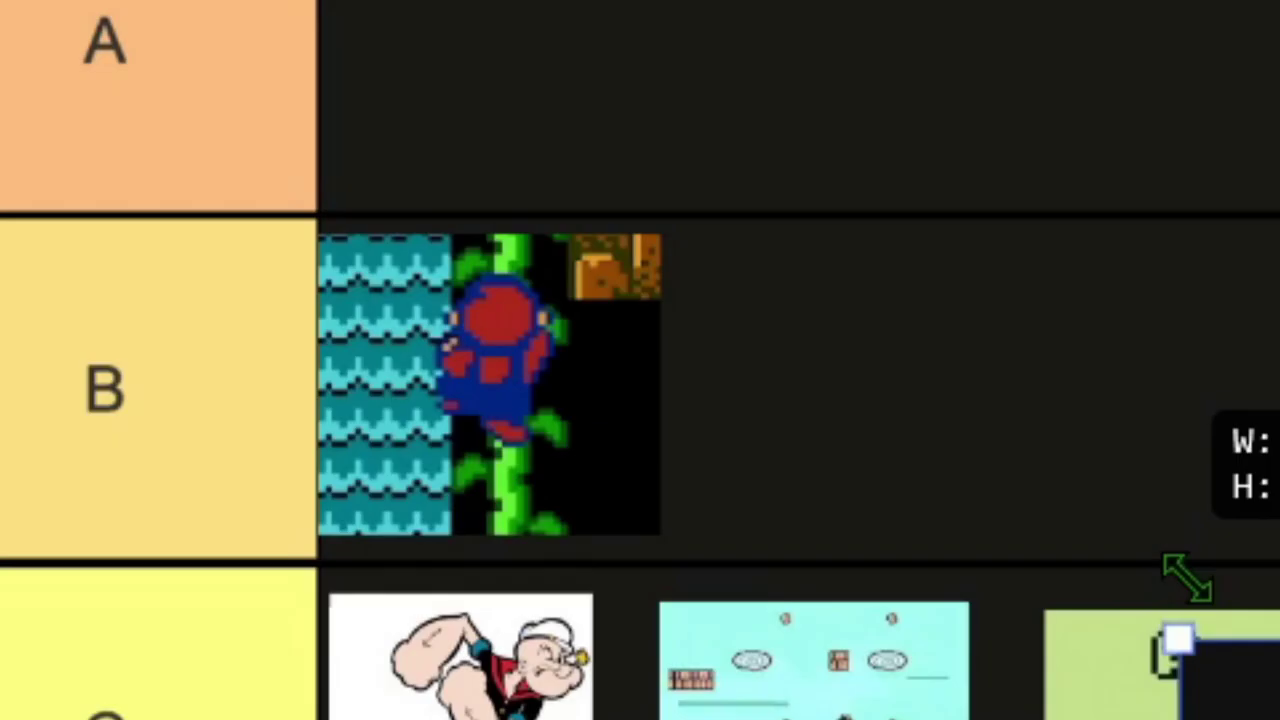
{"action": "left_click_drag", "start_coordinate": [1186, 580], "coordinate": [794, 277]}
{"action": "left_click_drag", "start_coordinate": [686, 163], "coordinate": [801, 338]}
{"action": "left_click_drag", "start_coordinate": [862, 395], "coordinate": [771, 334]}
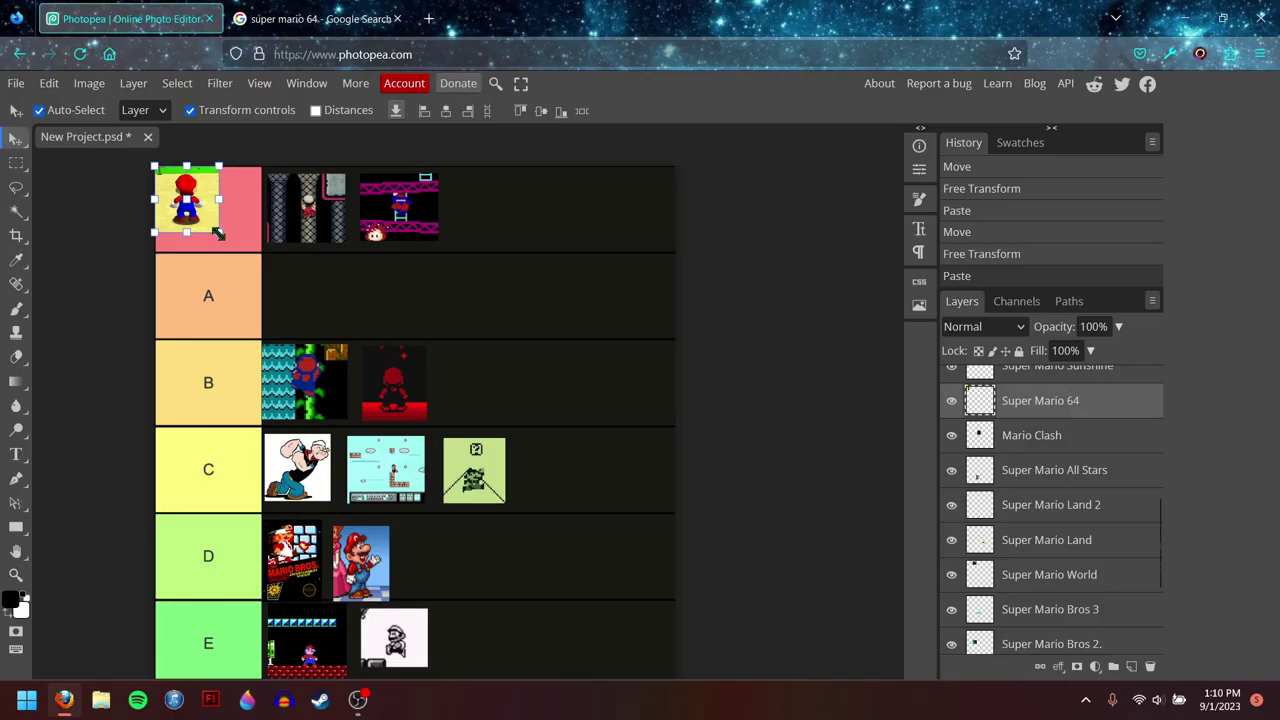
Step: Enlarge the Super Mario 64 image to 613.92% for viewing, and shrink it into the S tier beside Super Mario World
{"action": "left_click_drag", "start_coordinate": [219, 232], "coordinate": [549, 572]}
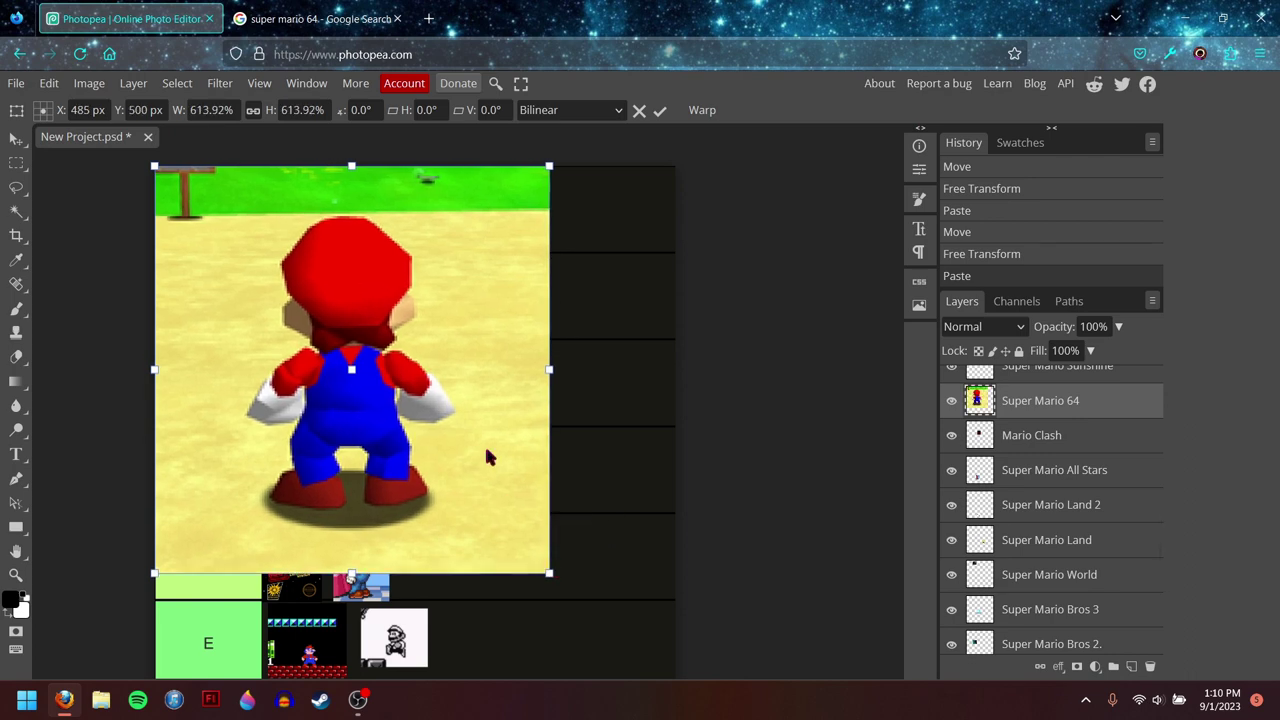
{"action": "left_click_drag", "start_coordinate": [486, 457], "coordinate": [560, 470]}
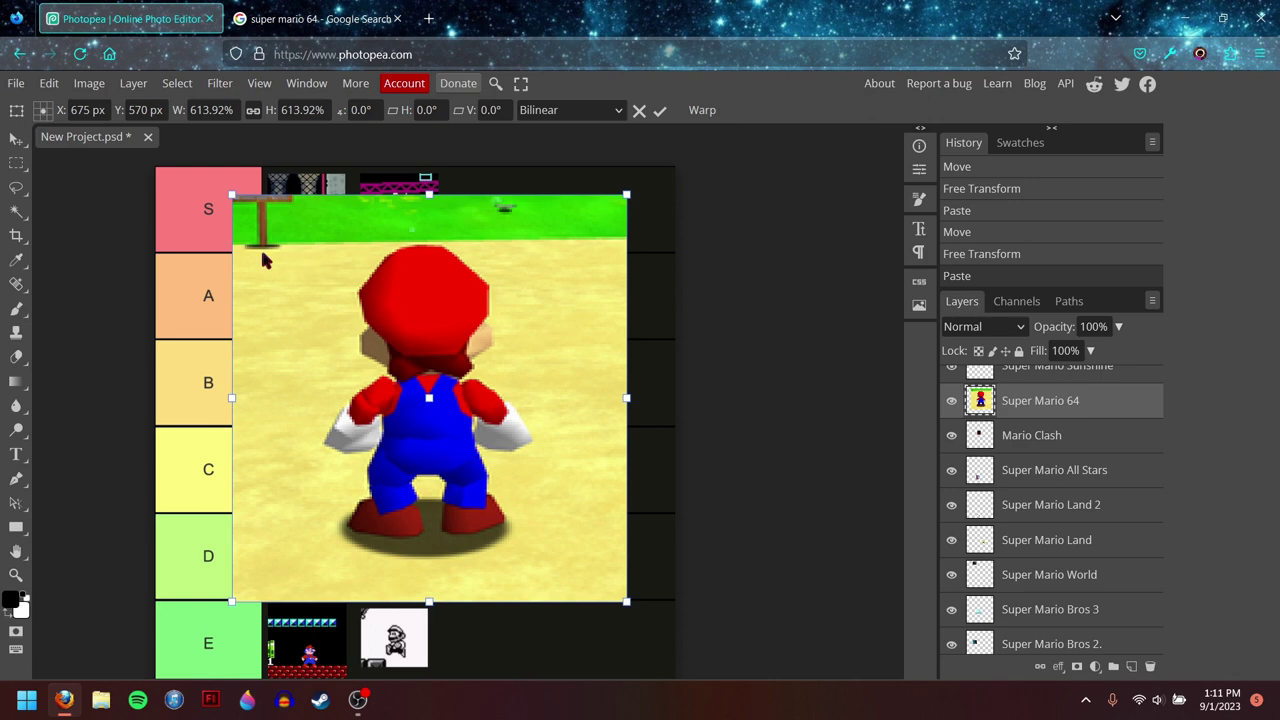
{"action": "left_click_drag", "start_coordinate": [254, 239], "coordinate": [471, 200]}
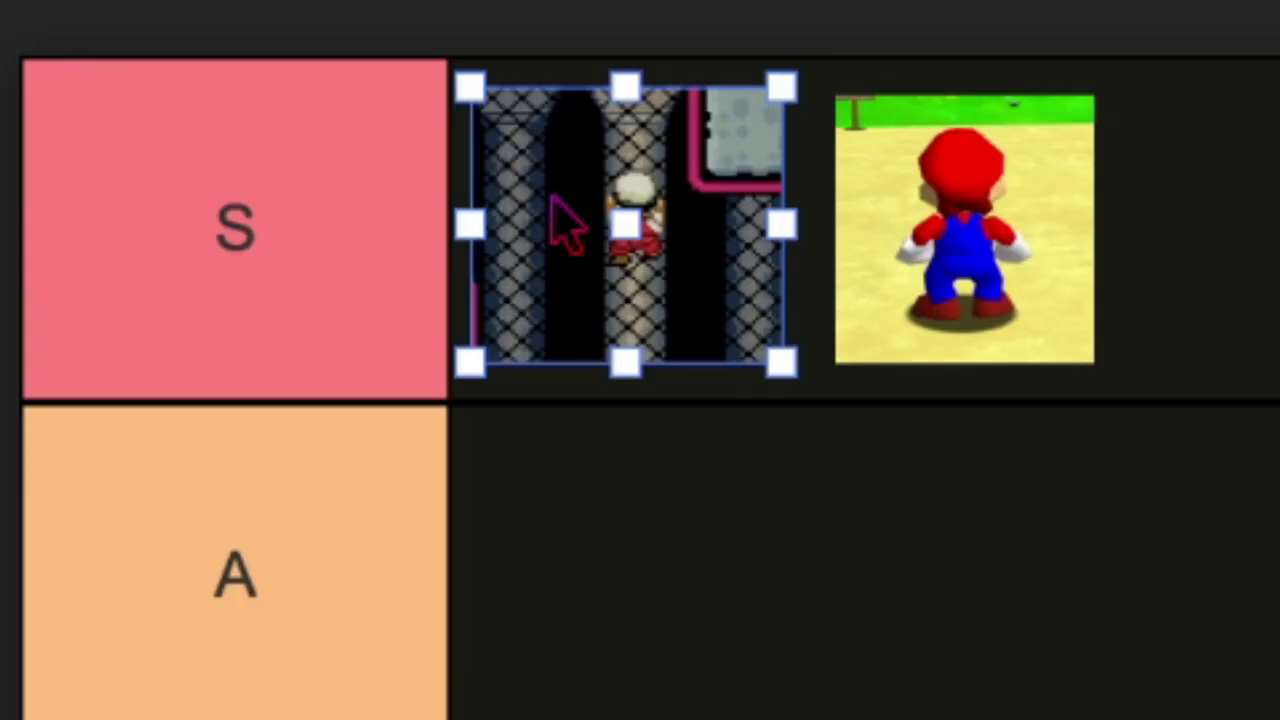
Step: Reorder the S tier so Super Mario 64 comes first, Super Mario World second and Donkey Kong third
{"action": "left_click_drag", "start_coordinate": [288, 206], "coordinate": [482, 217]}
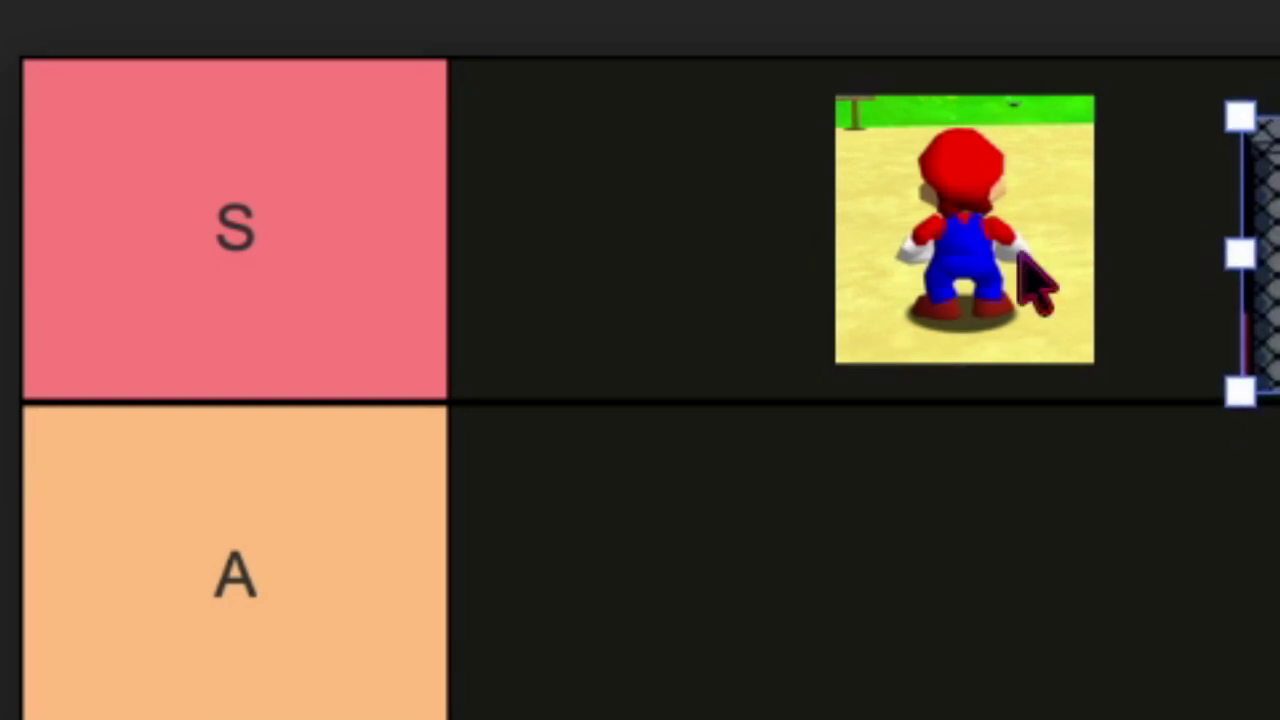
{"action": "left_click_drag", "start_coordinate": [945, 215], "coordinate": [522, 194]}
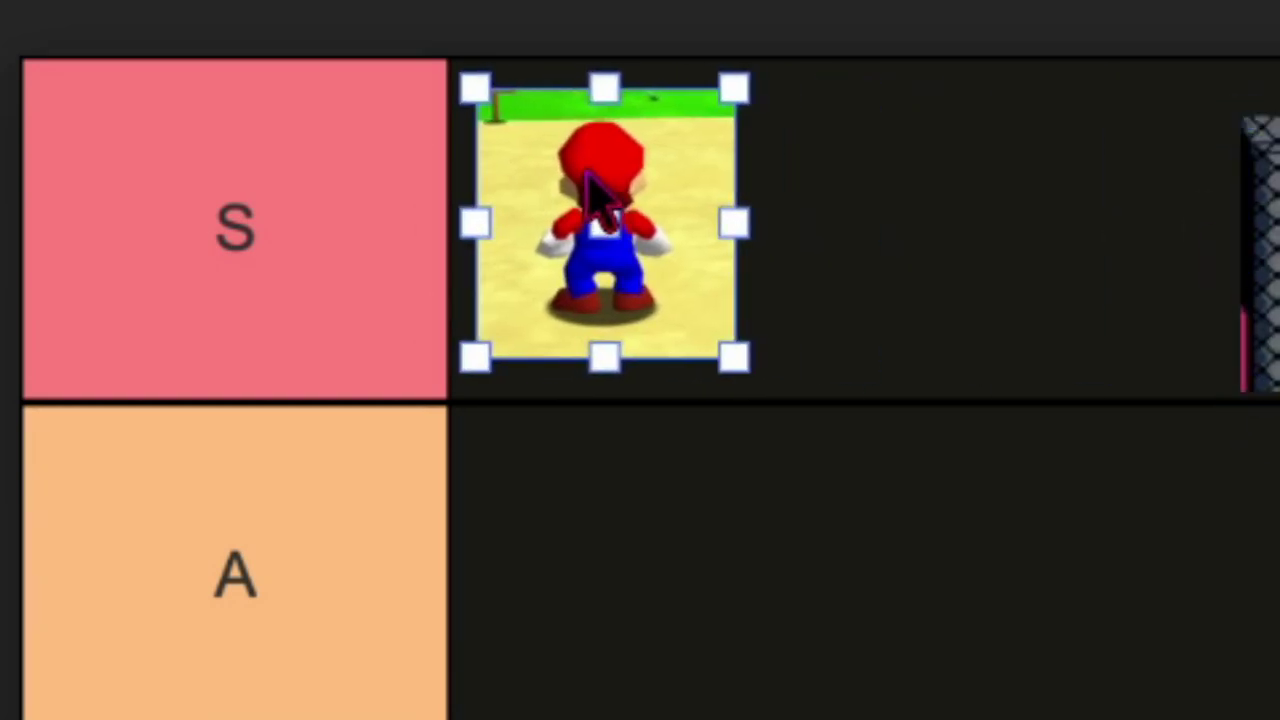
{"action": "left_click", "coordinate": [1262, 250]}
{"action": "left_click_drag", "start_coordinate": [1262, 250], "coordinate": [822, 195]}
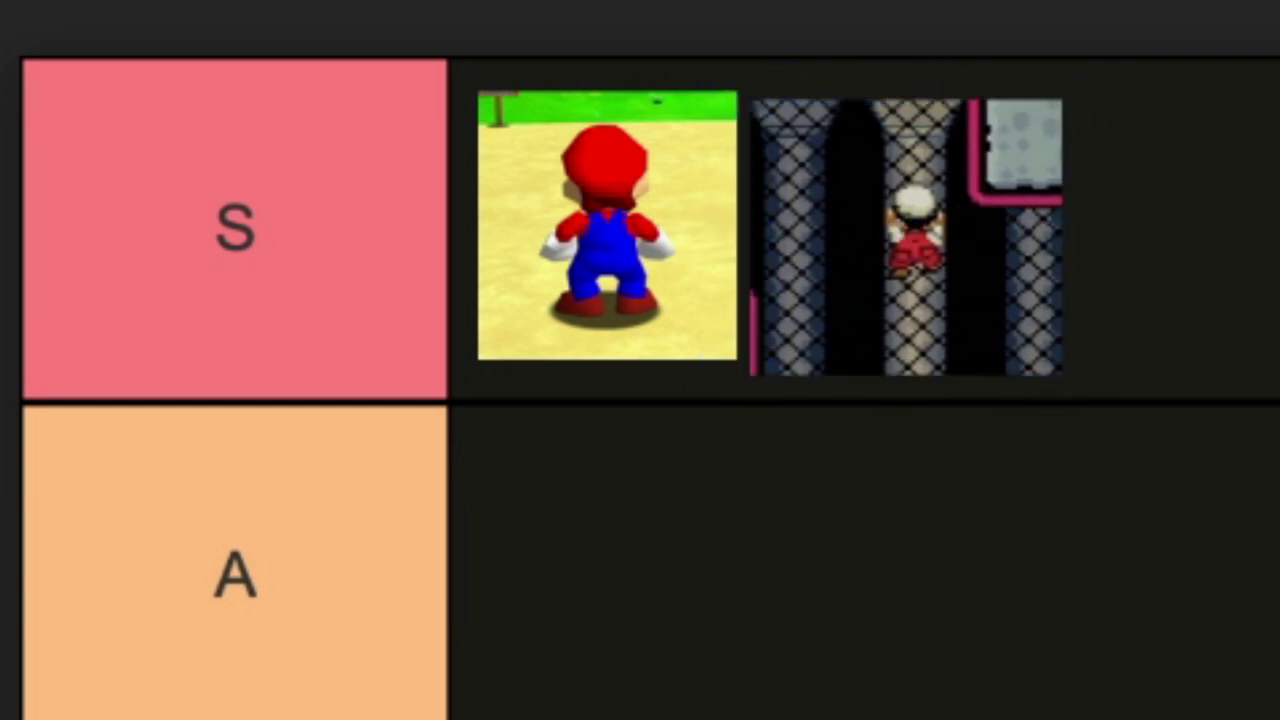
{"action": "left_click_drag", "start_coordinate": [1272, 185], "coordinate": [1208, 222]}
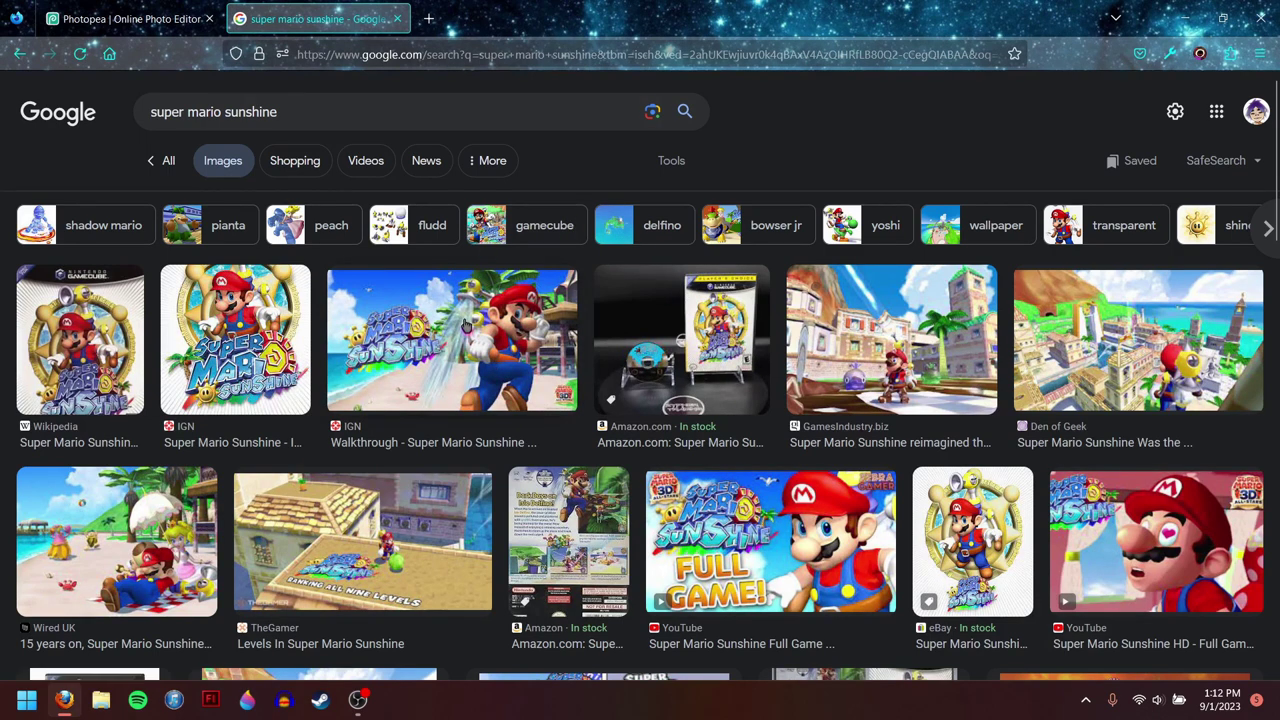
Step: Preview Super Mario Sunshine image results, and enlarge the game's picture in the tier list to 367.09% for viewing
{"action": "left_click", "coordinate": [540, 320]}
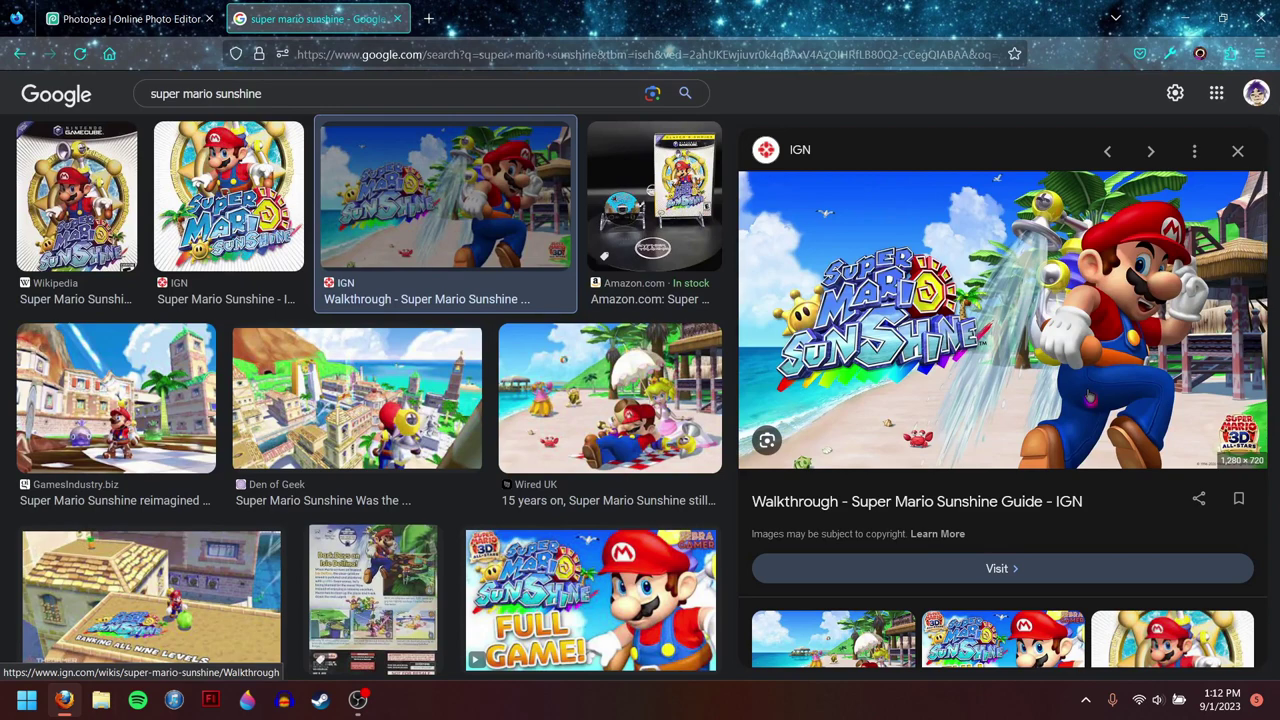
{"action": "left_click", "coordinate": [388, 404]}
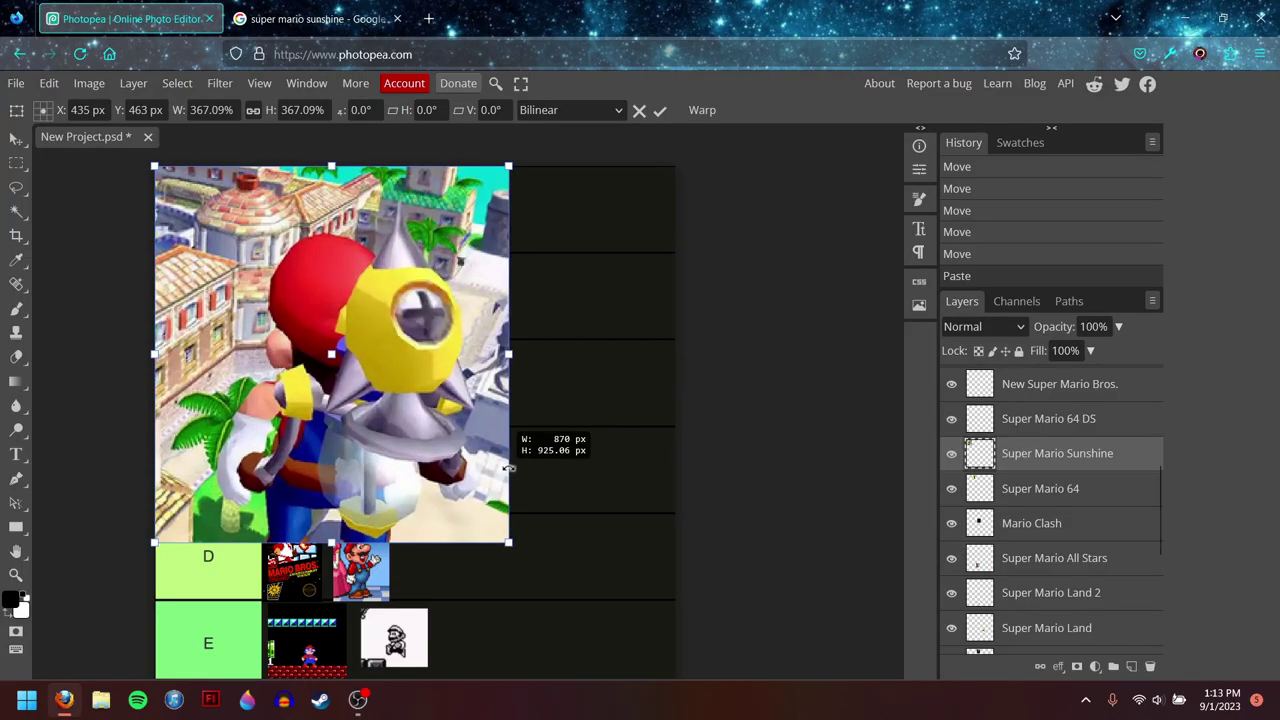
{"action": "left_click_drag", "start_coordinate": [506, 463], "coordinate": [508, 467]}
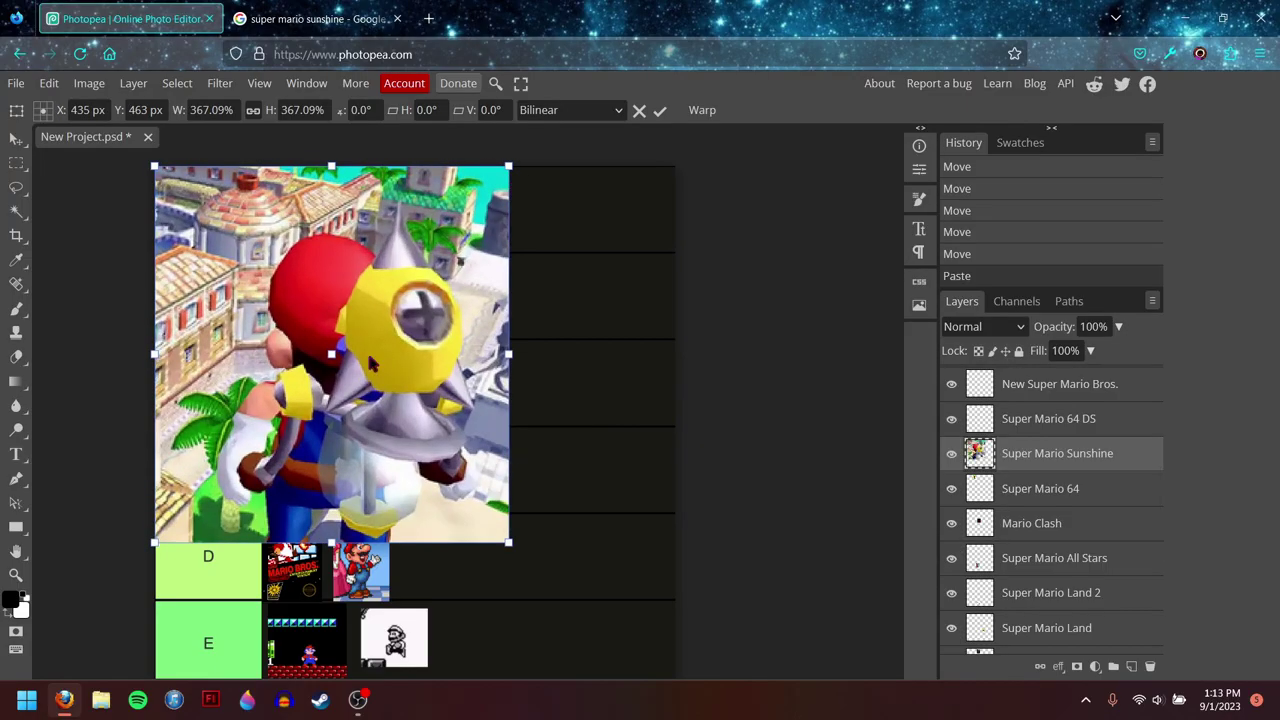
{"action": "left_click_drag", "start_coordinate": [367, 350], "coordinate": [550, 410]}
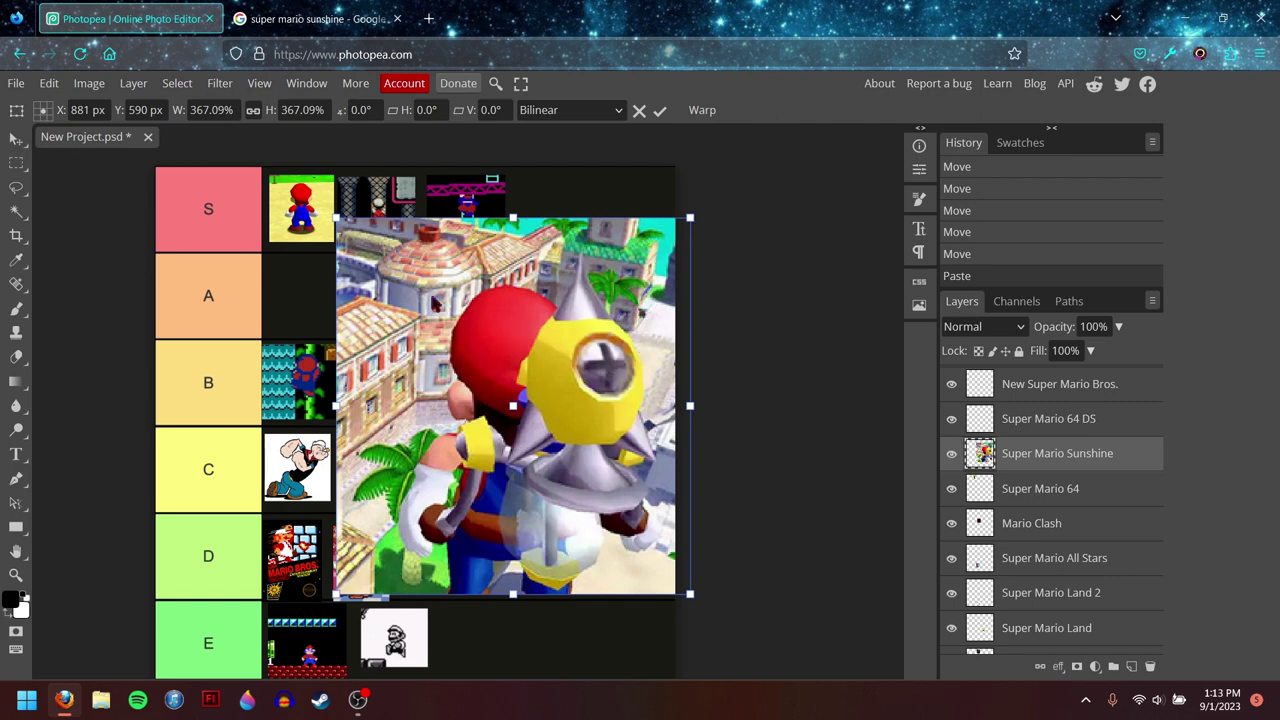
Step: Shrink the Super Mario Sunshine image to row height and place it in the C tier after Super Mario Land
{"action": "left_click_drag", "start_coordinate": [336, 217], "coordinate": [519, 453]}
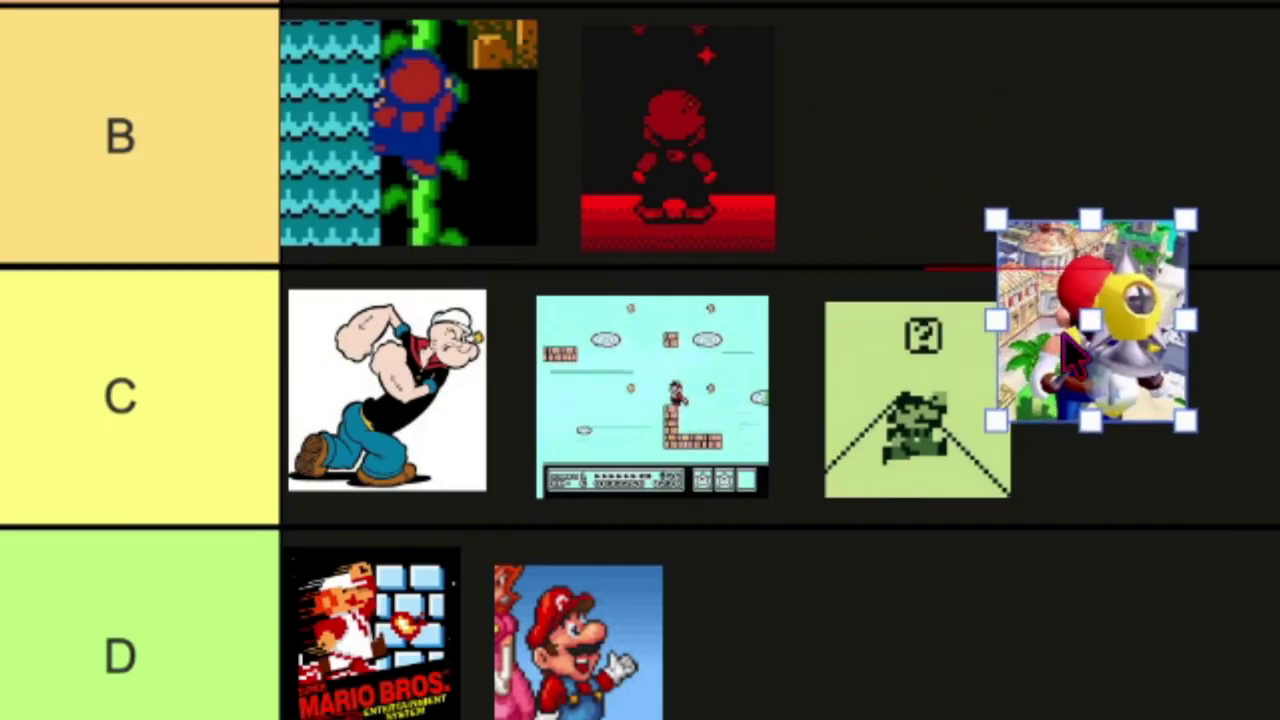
{"action": "left_click_drag", "start_coordinate": [1063, 338], "coordinate": [1134, 409]}
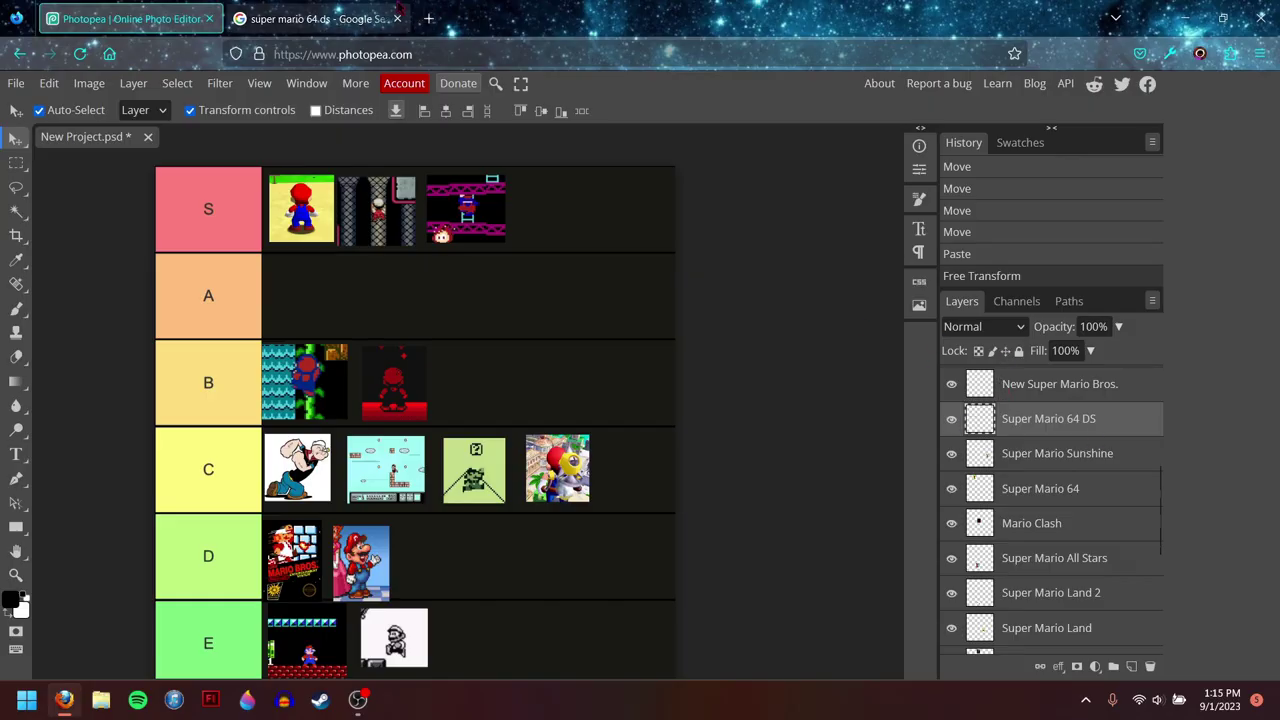
Step: Check the Super Mario 64 DS search results, and place the game's image first in the A tier
{"action": "left_click", "coordinate": [352, 14]}
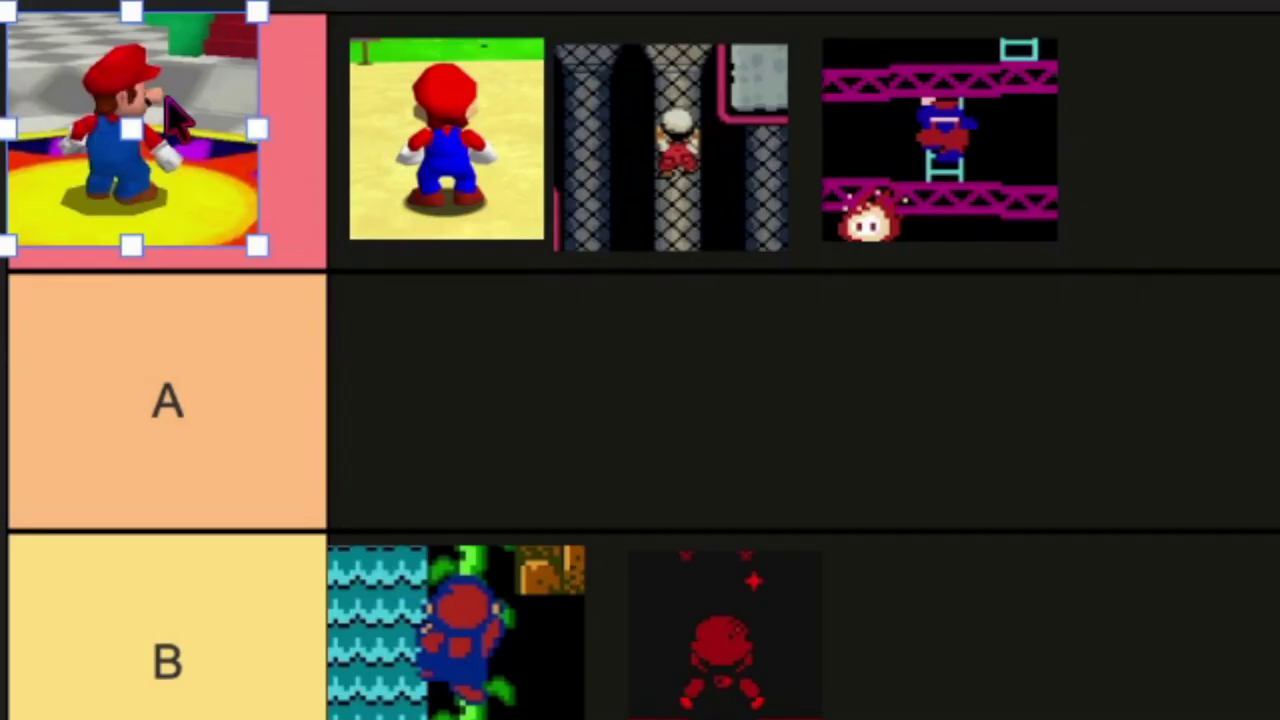
{"action": "left_click_drag", "start_coordinate": [178, 120], "coordinate": [1050, 625]}
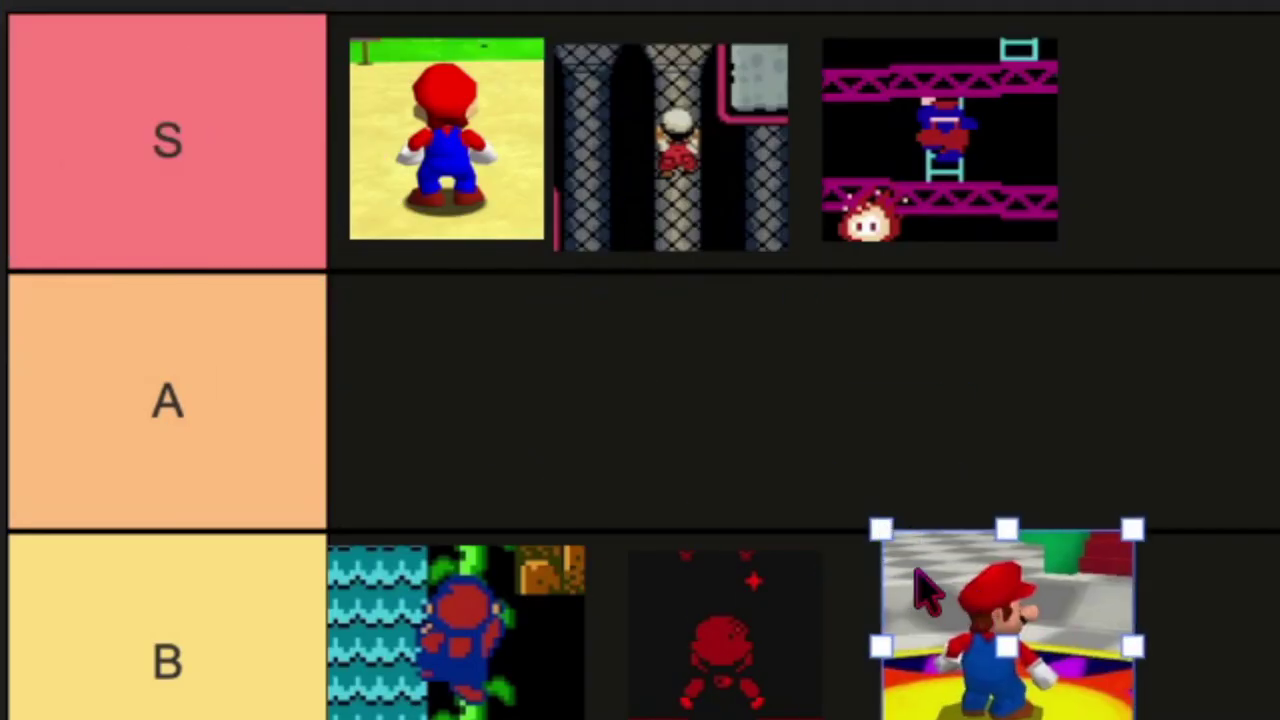
{"action": "left_click_drag", "start_coordinate": [935, 598], "coordinate": [378, 350]}
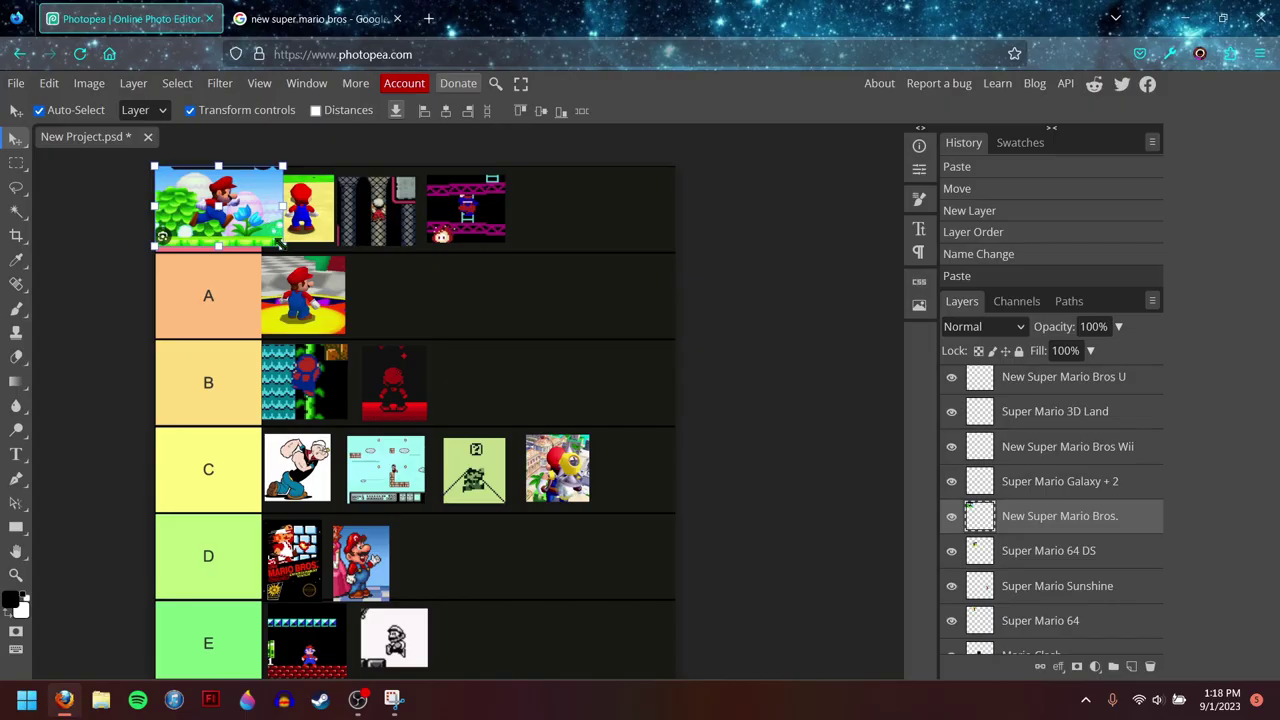
Step: Enlarge the New Super Mario Bros. image to 361.27% for viewing, and shrink it into the A tier beside Super Mario 64 DS
{"action": "left_click_drag", "start_coordinate": [281, 243], "coordinate": [620, 545]}
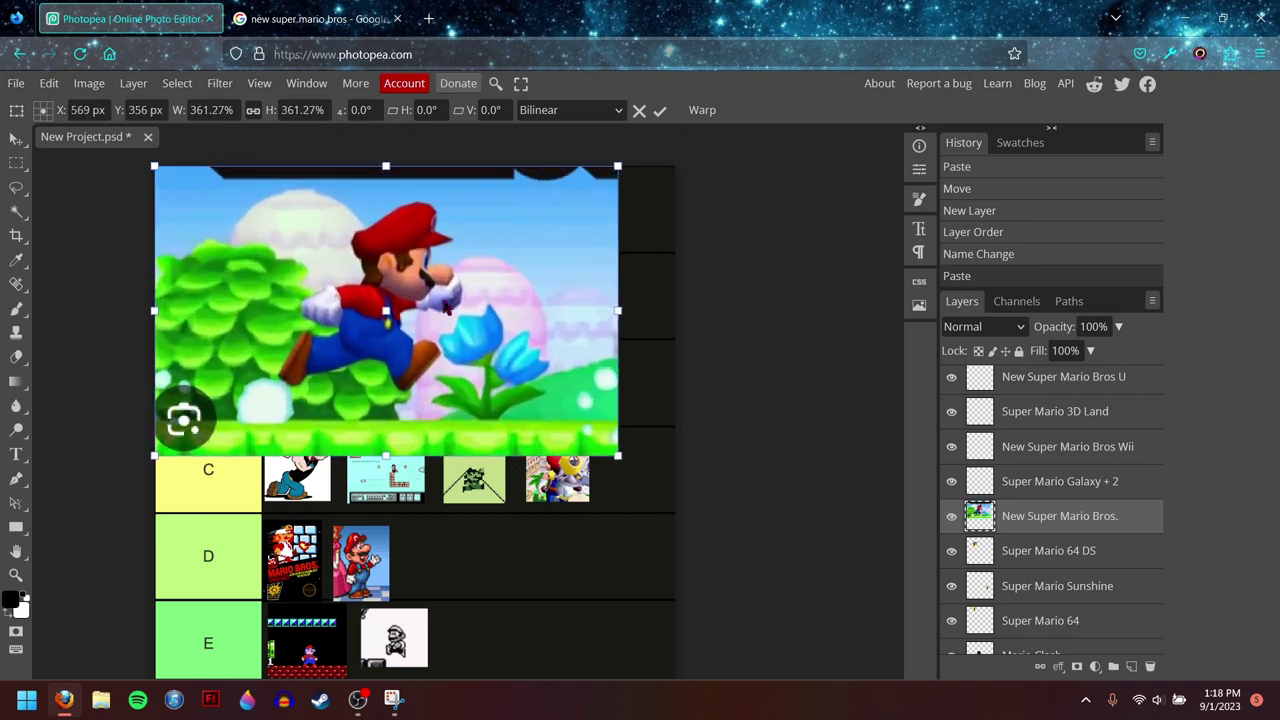
{"action": "left_click_drag", "start_coordinate": [447, 310], "coordinate": [519, 321]}
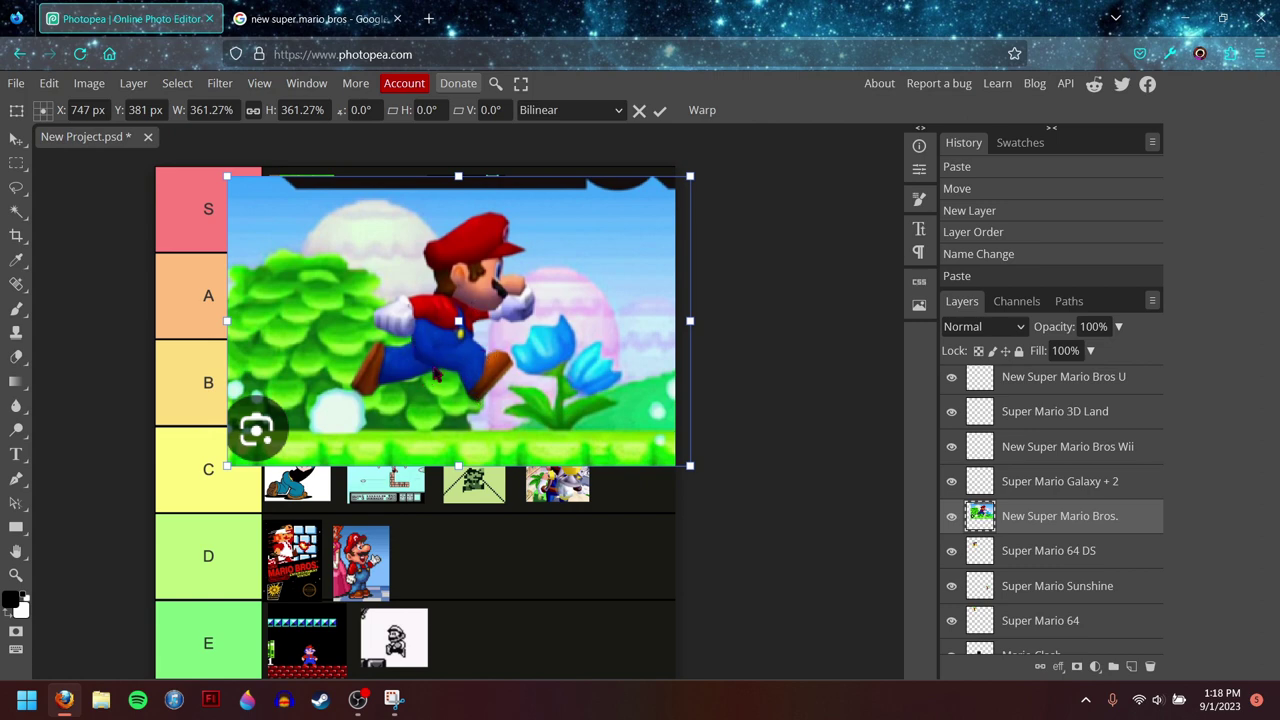
{"action": "left_click", "coordinate": [315, 18]}
{"action": "left_click", "coordinate": [170, 455]}
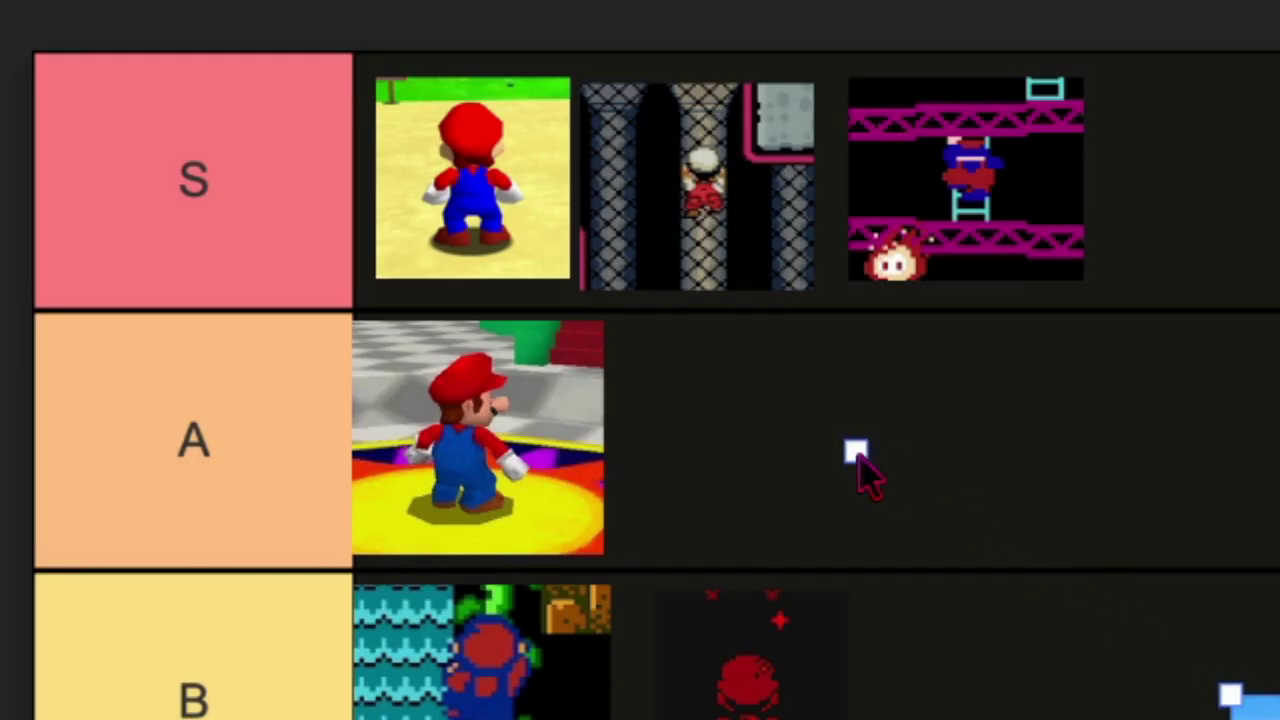
{"action": "left_click_drag", "start_coordinate": [857, 470], "coordinate": [813, 447]}
{"action": "left_click_drag", "start_coordinate": [622, 306], "coordinate": [750, 381]}
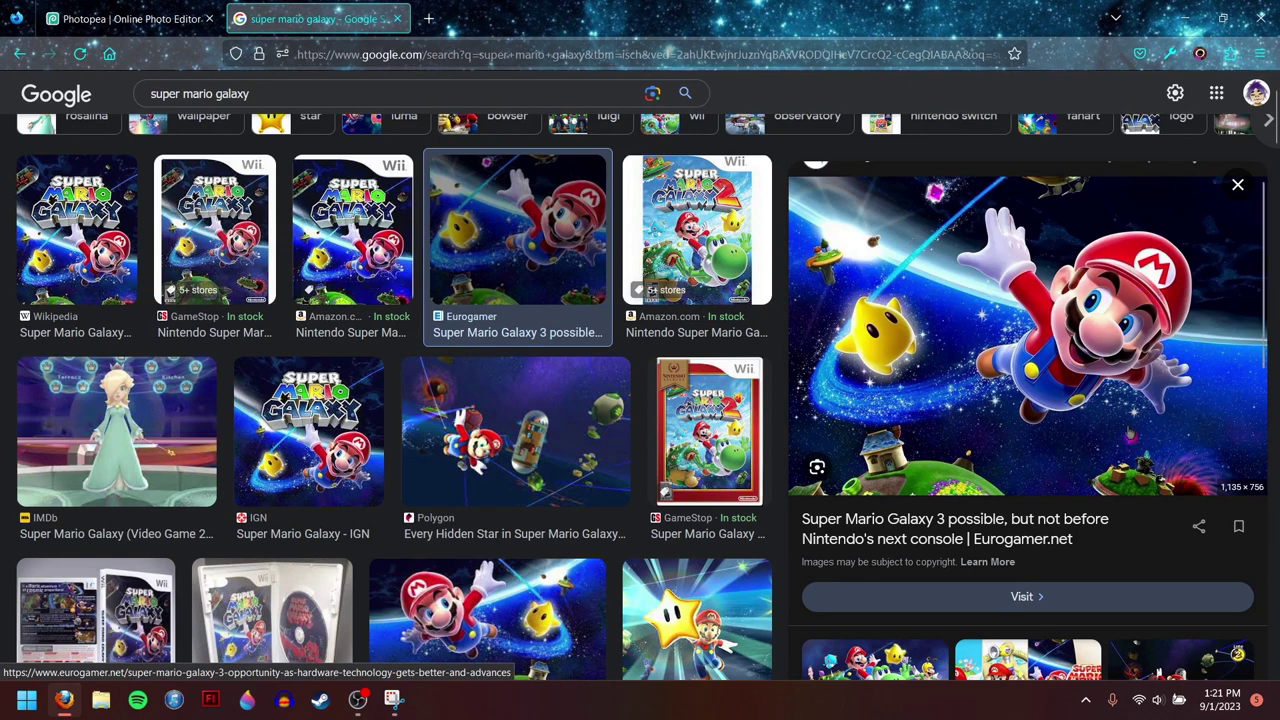
Step: Browse Super Mario Galaxy image results, and scale the game's picture in the tier list to 362.55% for viewing
{"action": "scroll", "coordinate": [1130, 434], "scroll_direction": "down", "scroll_amount": 5}
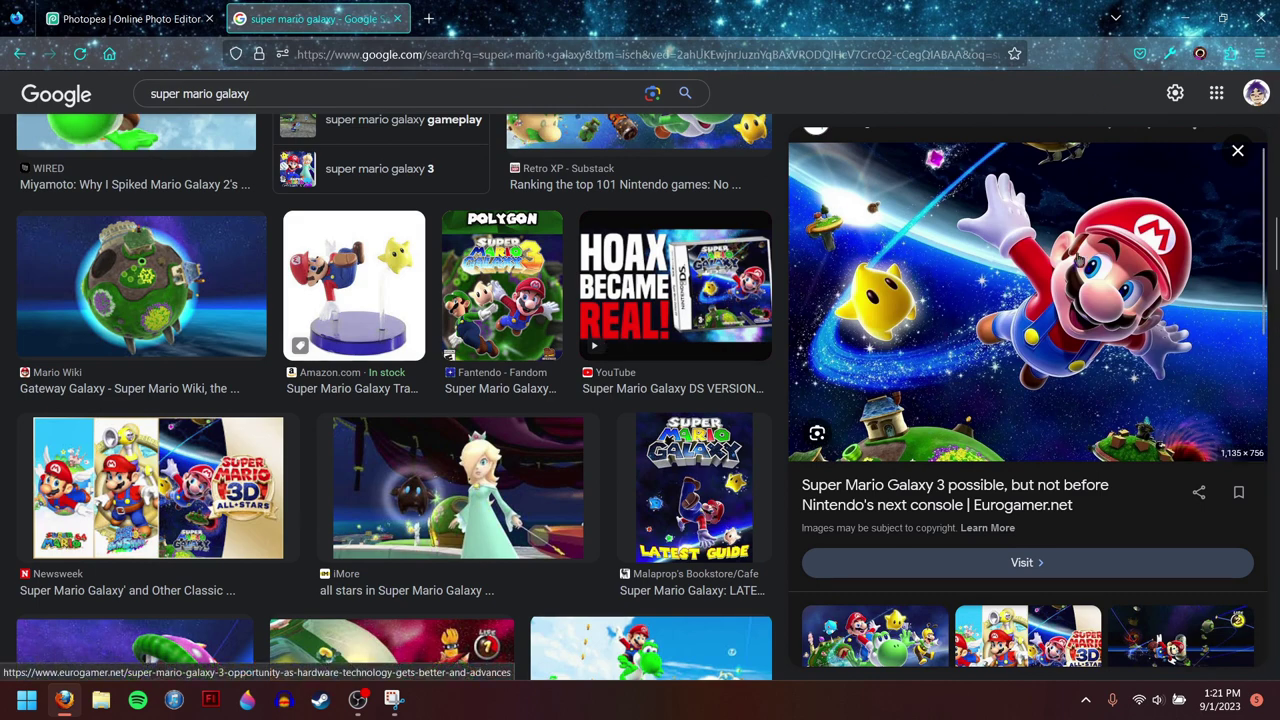
{"action": "key", "text": "Right"}
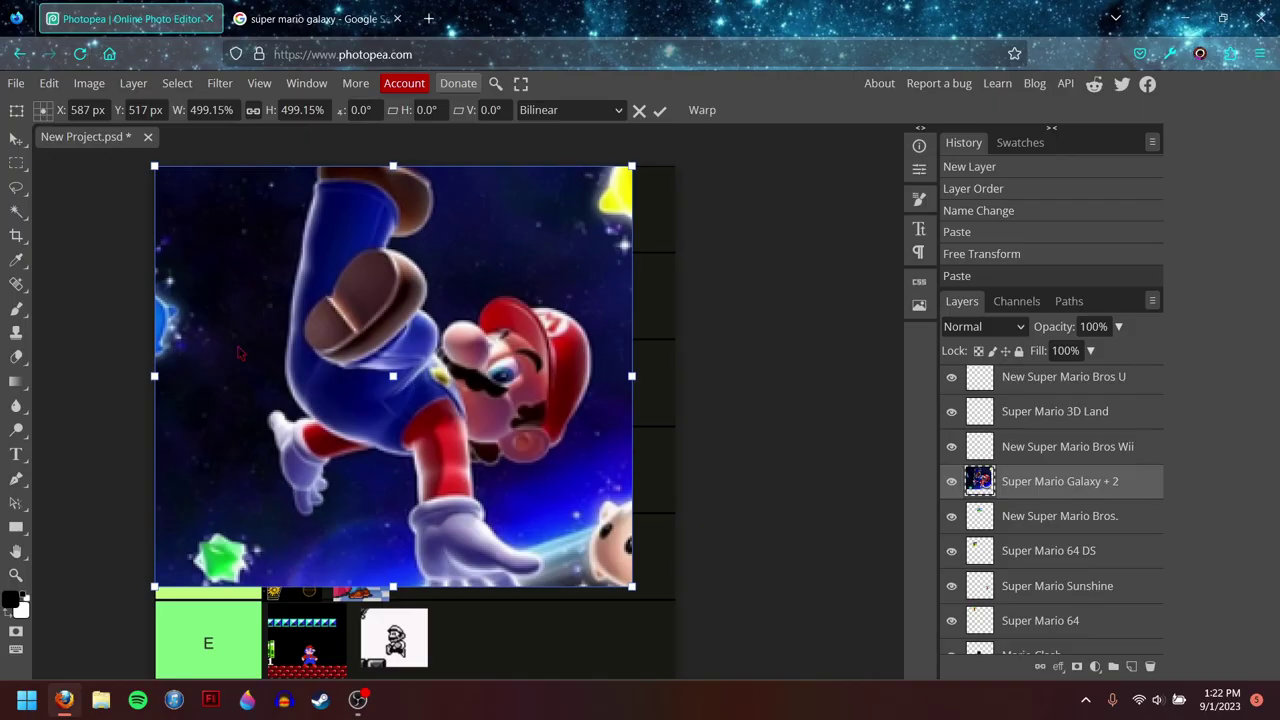
{"action": "left_click_drag", "start_coordinate": [385, 328], "coordinate": [348, 370]}
{"action": "left_click_drag", "start_coordinate": [169, 187], "coordinate": [306, 298]}
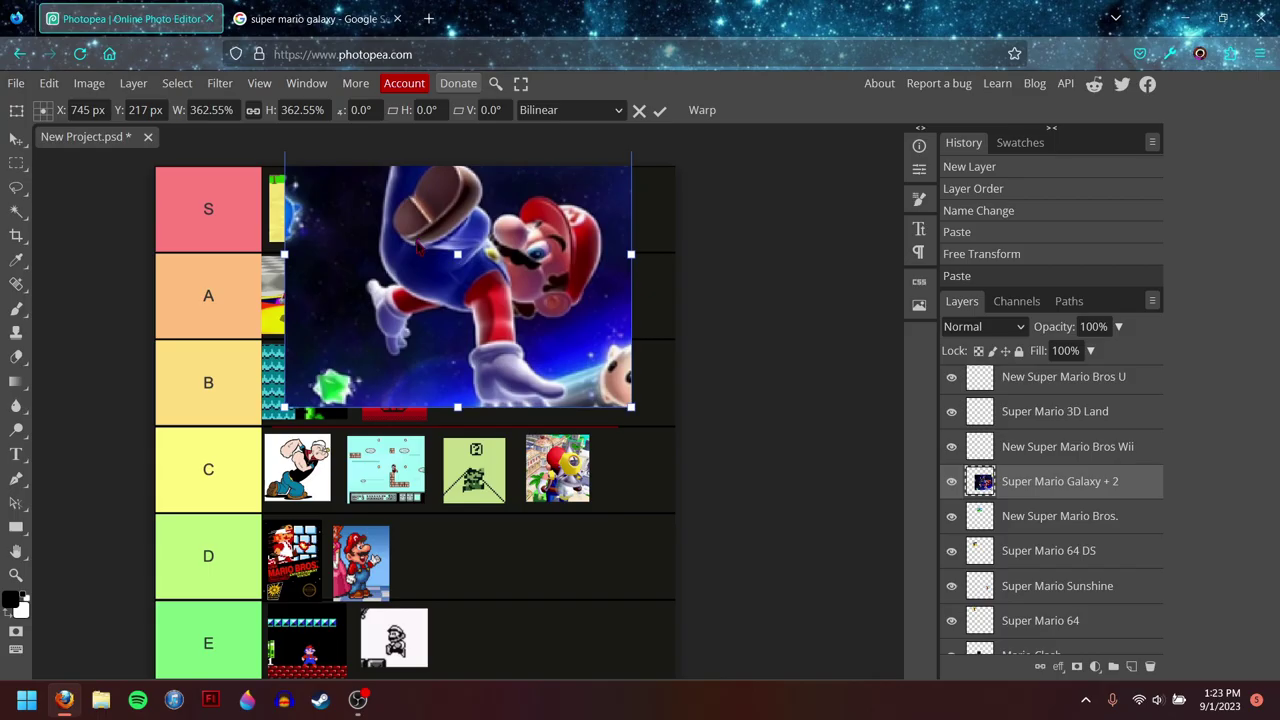
{"action": "left_click_drag", "start_coordinate": [457, 330], "coordinate": [297, 435]}
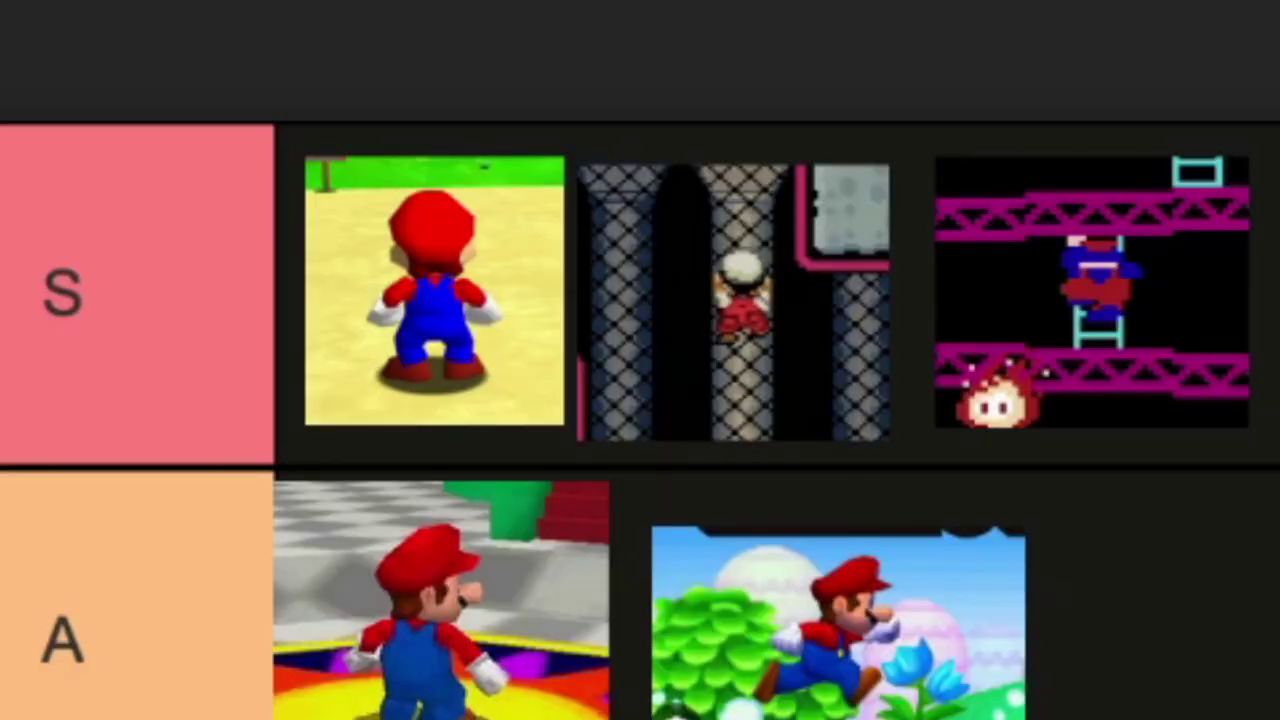
Step: Shift the three S tier images together along the row to leave one free slot beside the S label
{"action": "key", "text": "ctrl+t"}
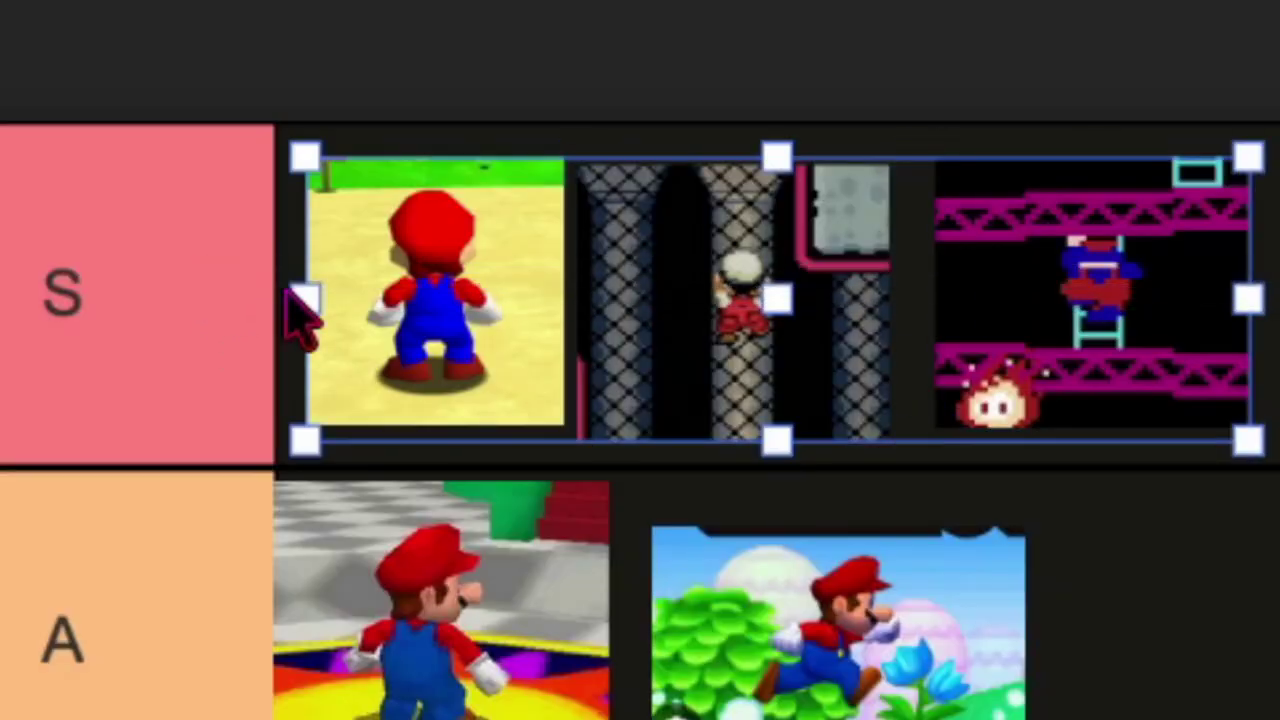
{"action": "left_click_drag", "start_coordinate": [435, 300], "coordinate": [844, 296]}
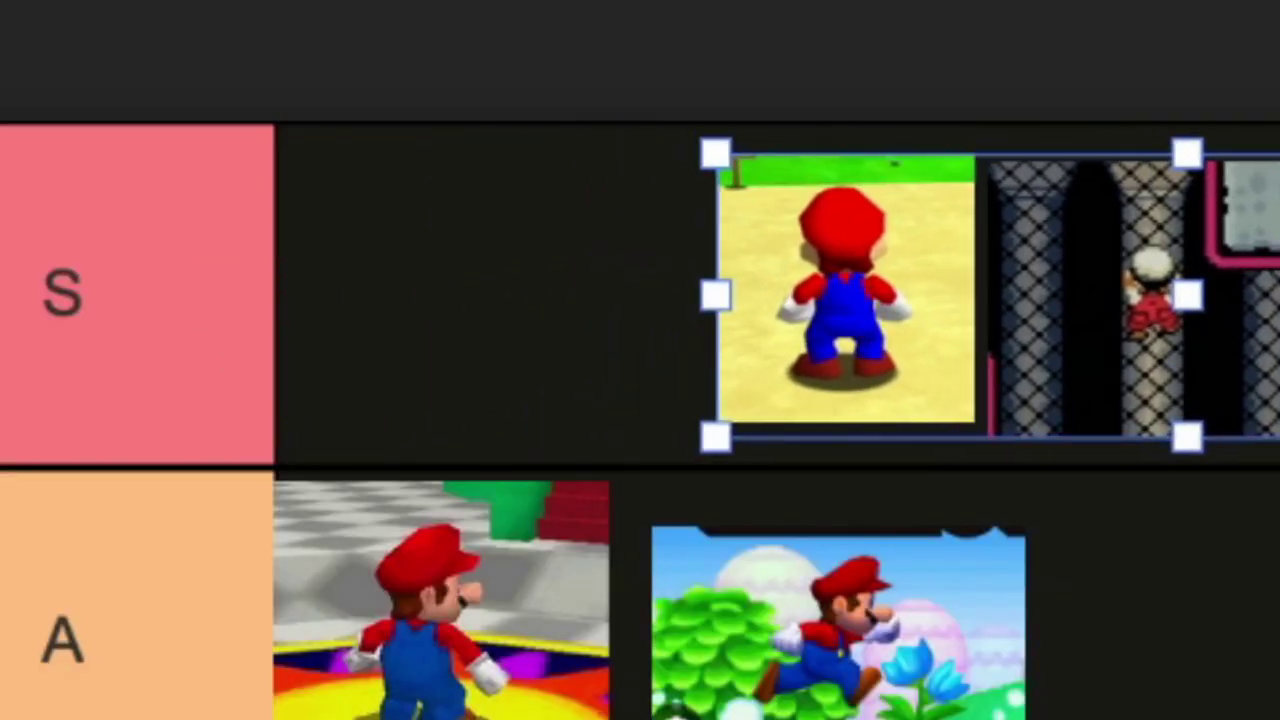
{"action": "key", "text": "Return"}
Step: Paste the Super Mario Galaxy image, shrink it to row height, and place it in the free first slot of the S tier
{"action": "key", "text": "ctrl+v"}
{"action": "left_click_drag", "start_coordinate": [517, 229], "coordinate": [483, 121]}
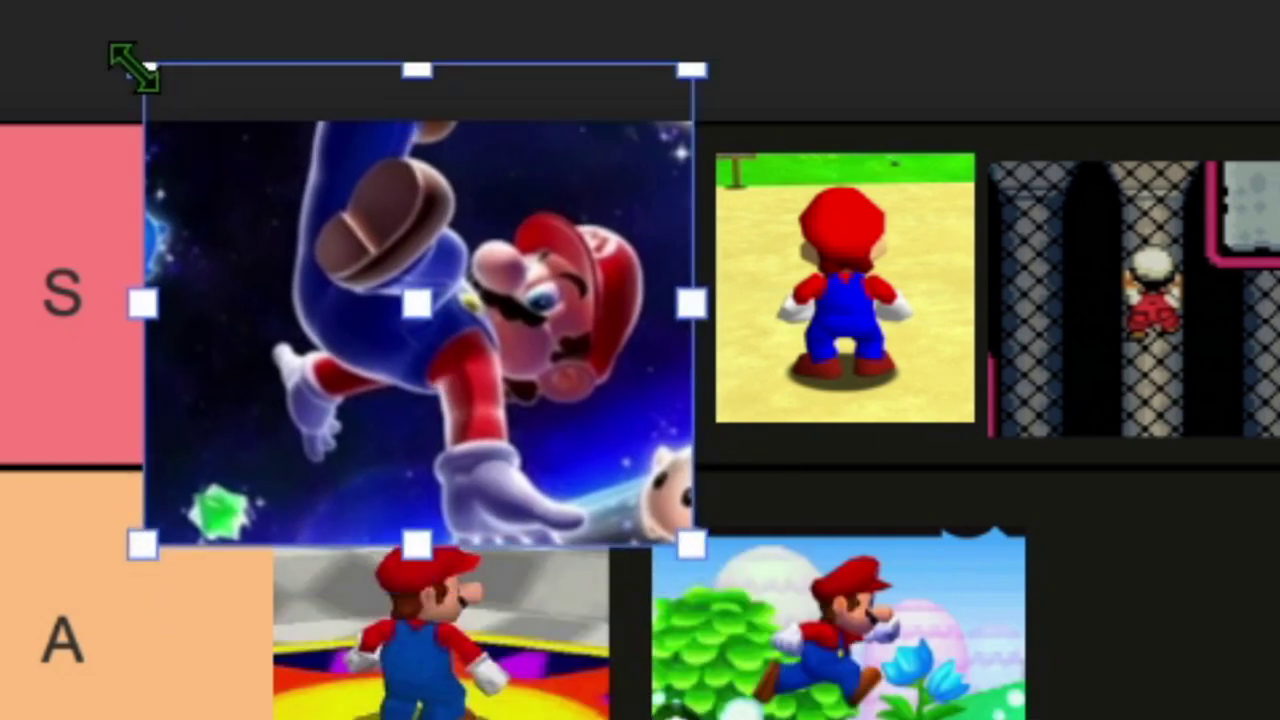
{"action": "left_click_drag", "start_coordinate": [135, 68], "coordinate": [337, 245]}
{"action": "left_click_drag", "start_coordinate": [434, 329], "coordinate": [366, 163]}
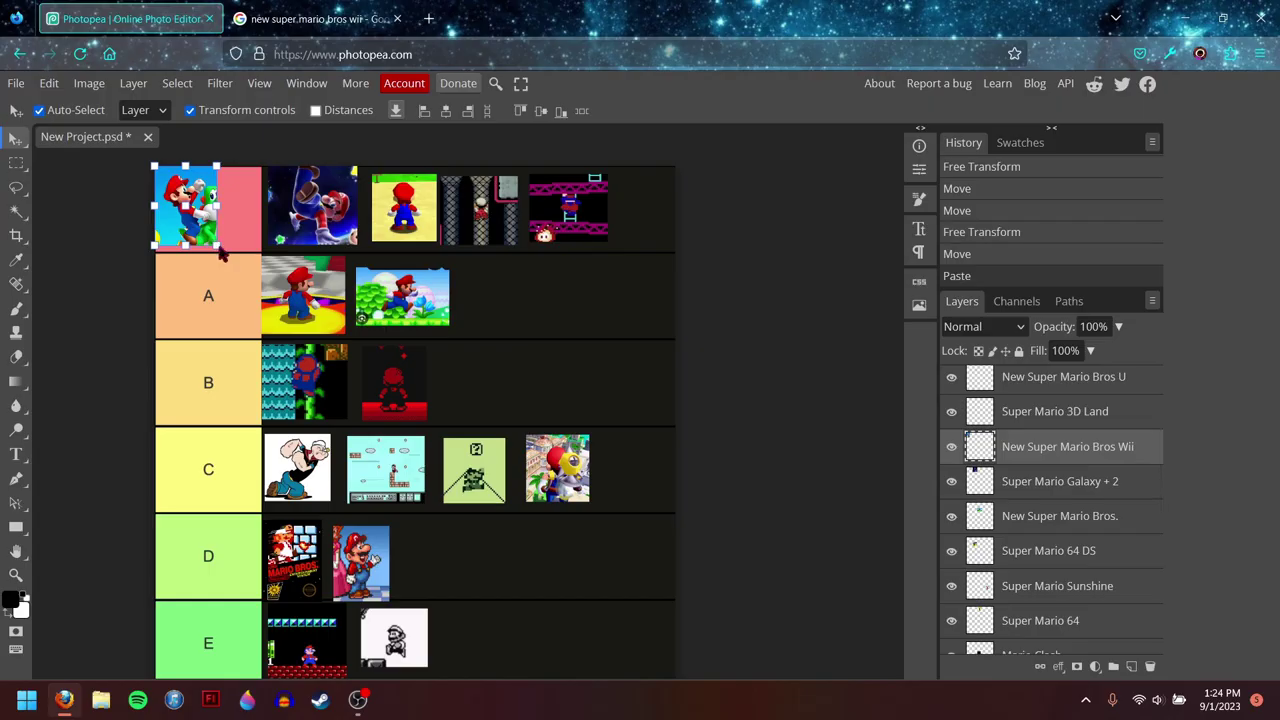
Step: Enlarge the New Super Mario Bros Wii image to 557.24% for viewing, and shrink it into the last slot of the S tier
{"action": "key", "text": "ctrl+t"}
{"action": "mouse_move", "coordinate": [486, 440]}
{"action": "left_mouse_down"}
{"action": "mouse_move", "coordinate": [515, 448]}
{"action": "mouse_move", "coordinate": [503, 455]}
{"action": "left_mouse_up"}
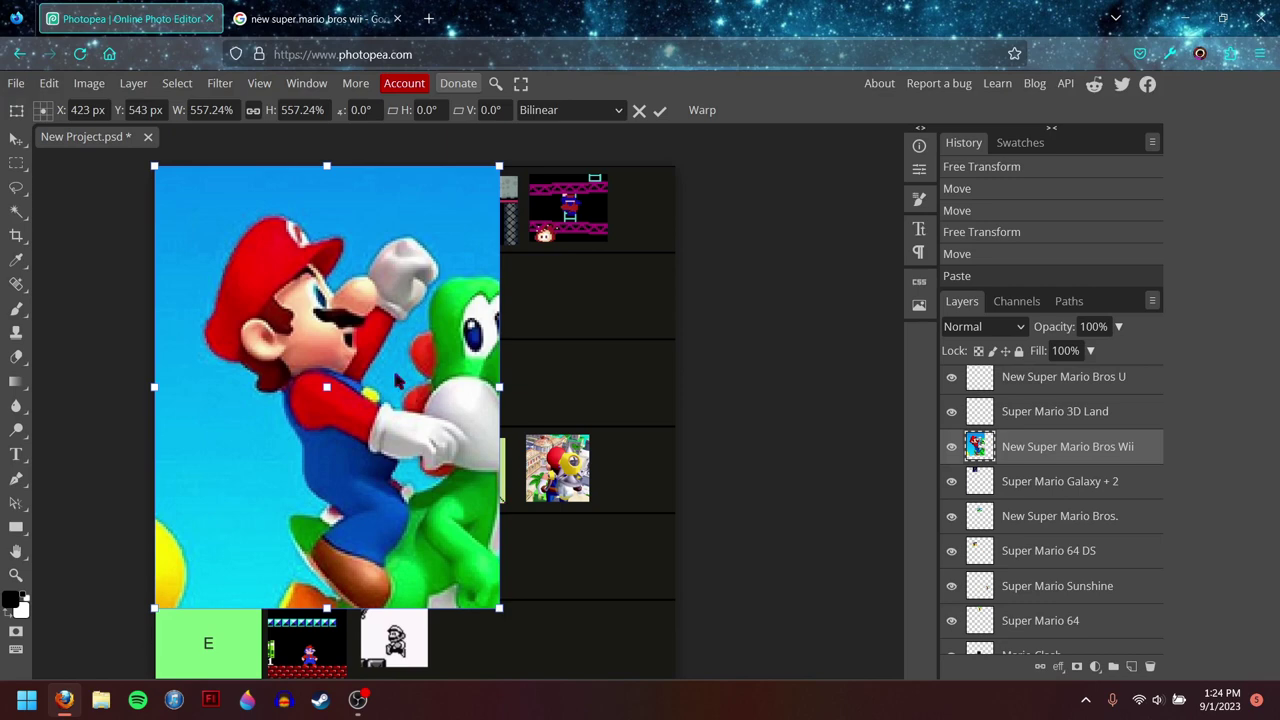
{"action": "left_click_drag", "start_coordinate": [397, 378], "coordinate": [501, 367]}
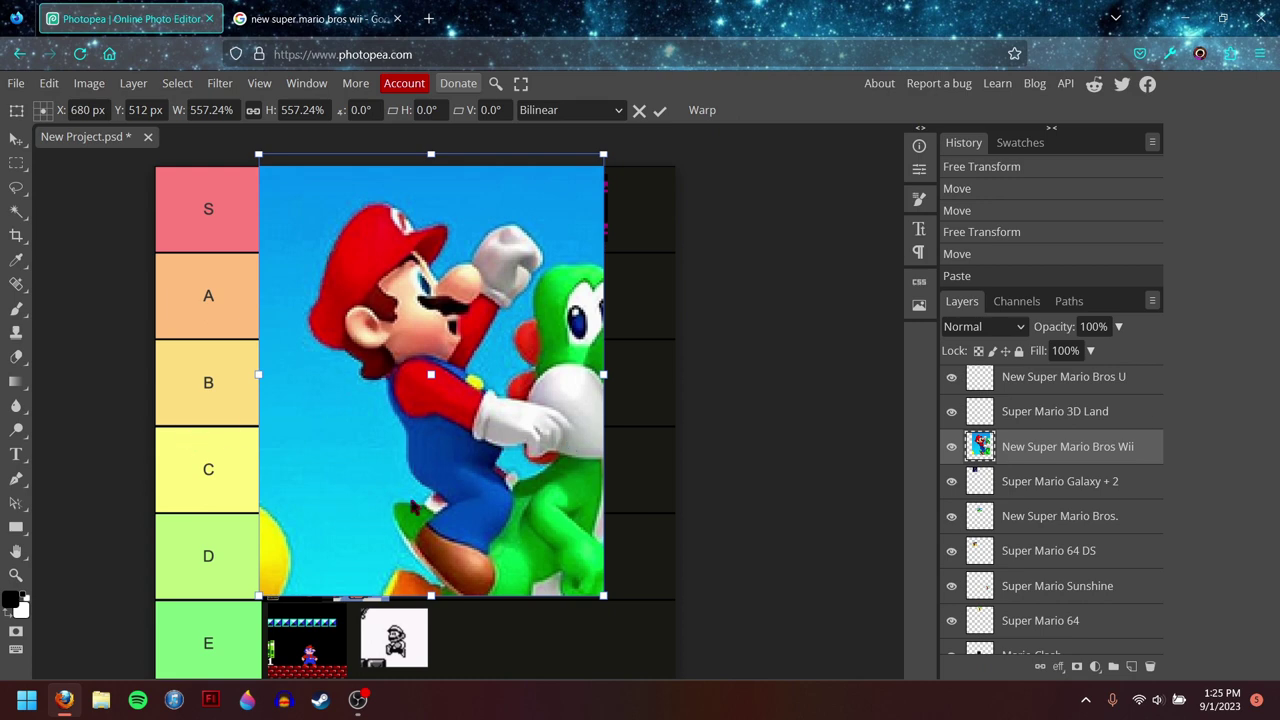
{"action": "left_click_drag", "start_coordinate": [258, 240], "coordinate": [515, 482]}
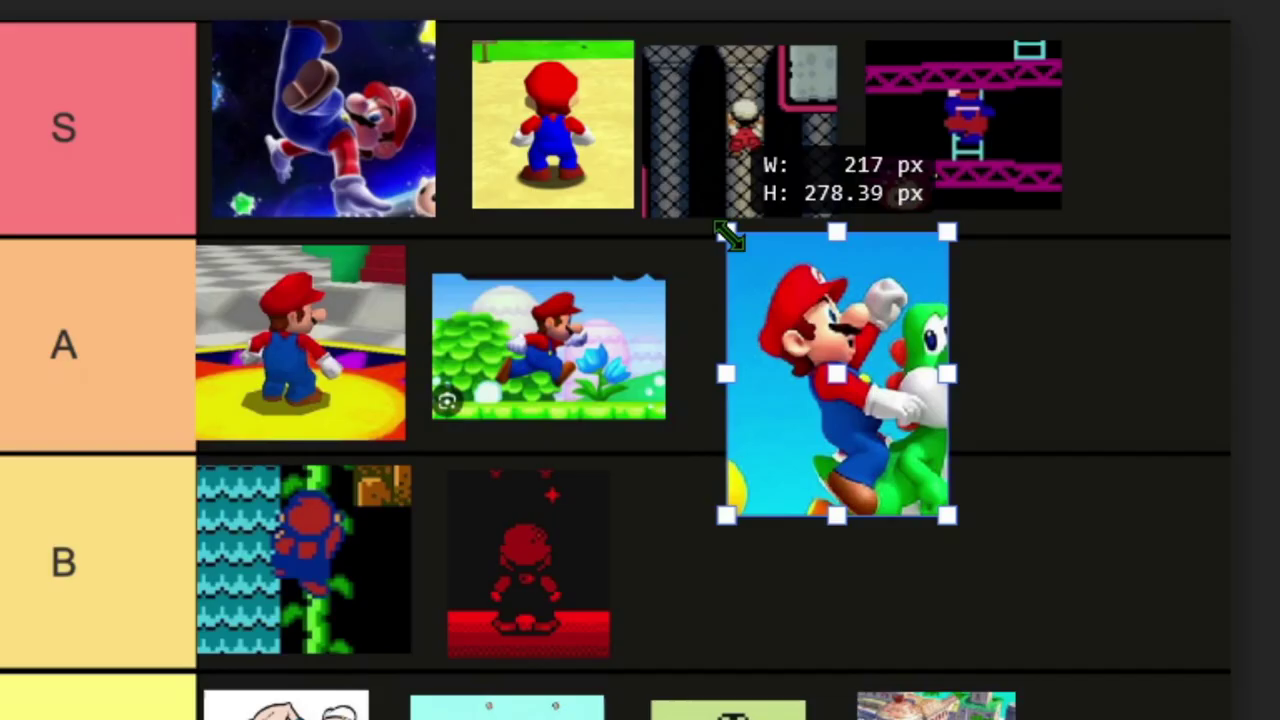
{"action": "left_click_drag", "start_coordinate": [729, 229], "coordinate": [823, 354]}
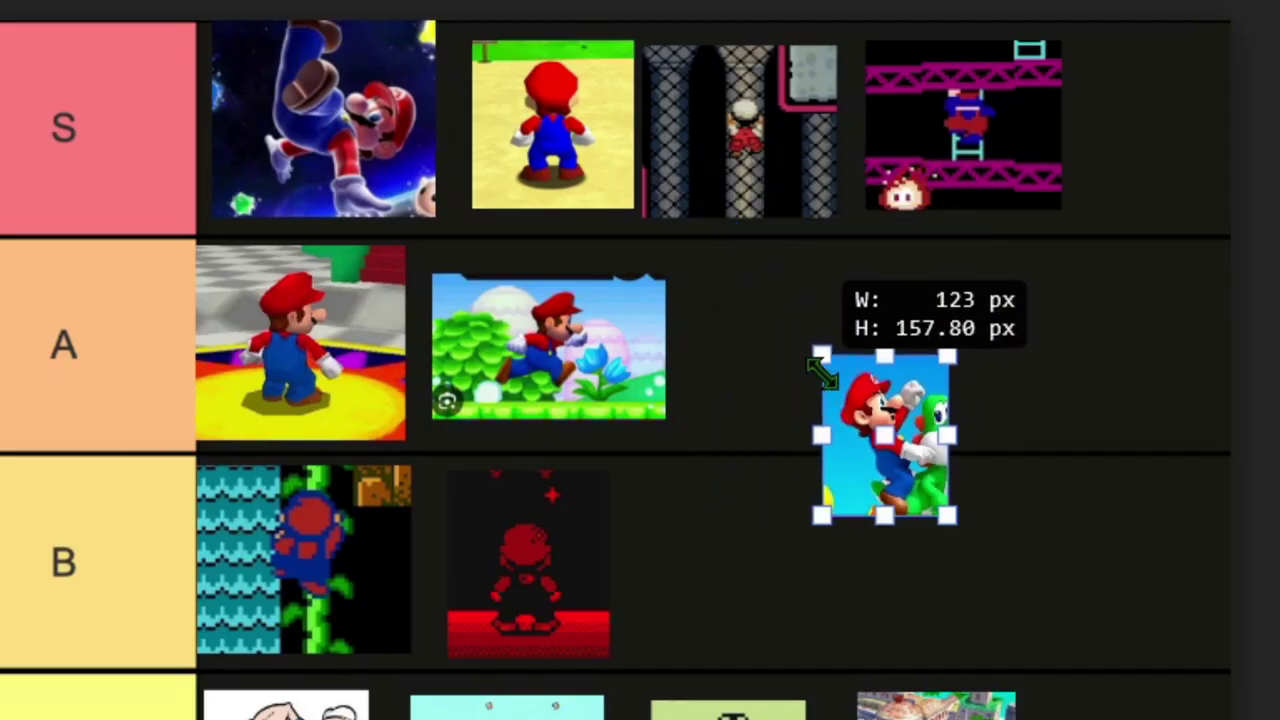
{"action": "left_click_drag", "start_coordinate": [873, 403], "coordinate": [1137, 95]}
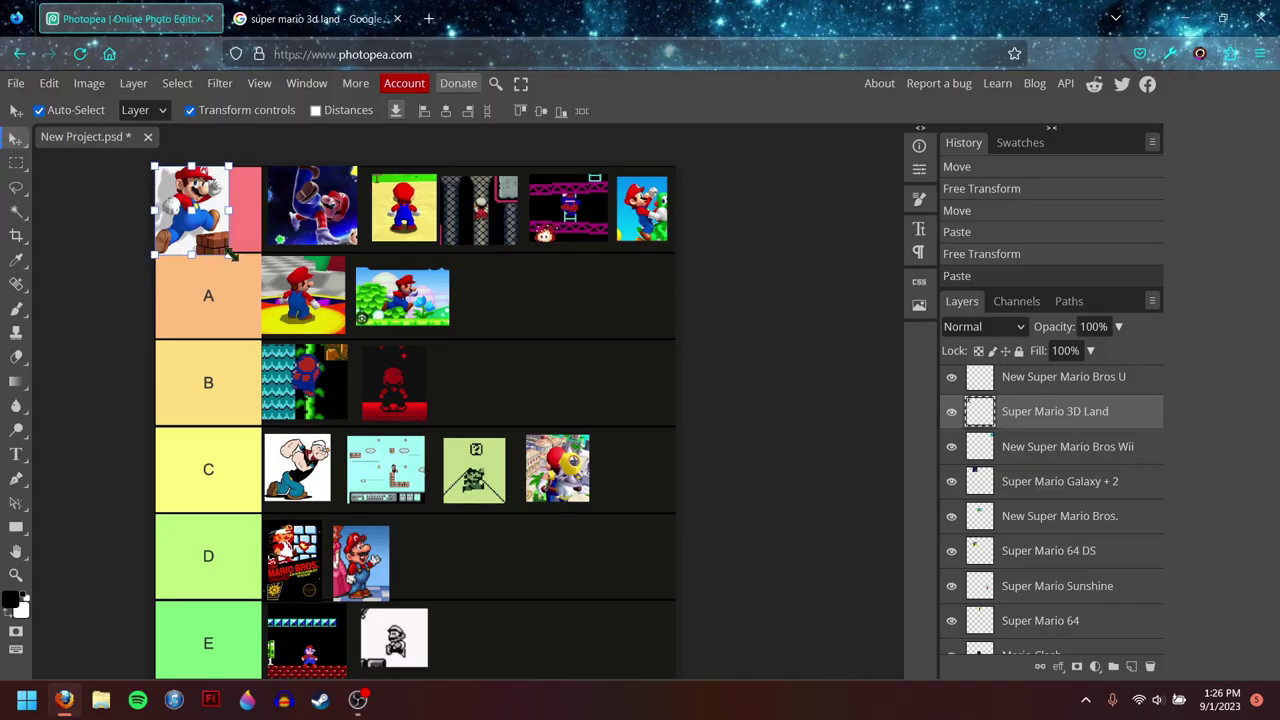
Step: Enlarge the Super Mario 3D Land image to 338.46% for viewing, and shrink it into the end of the S tier
{"action": "left_click_drag", "start_coordinate": [230, 255], "coordinate": [410, 472]}
{"action": "left_click_drag", "start_coordinate": [315, 359], "coordinate": [385, 411]}
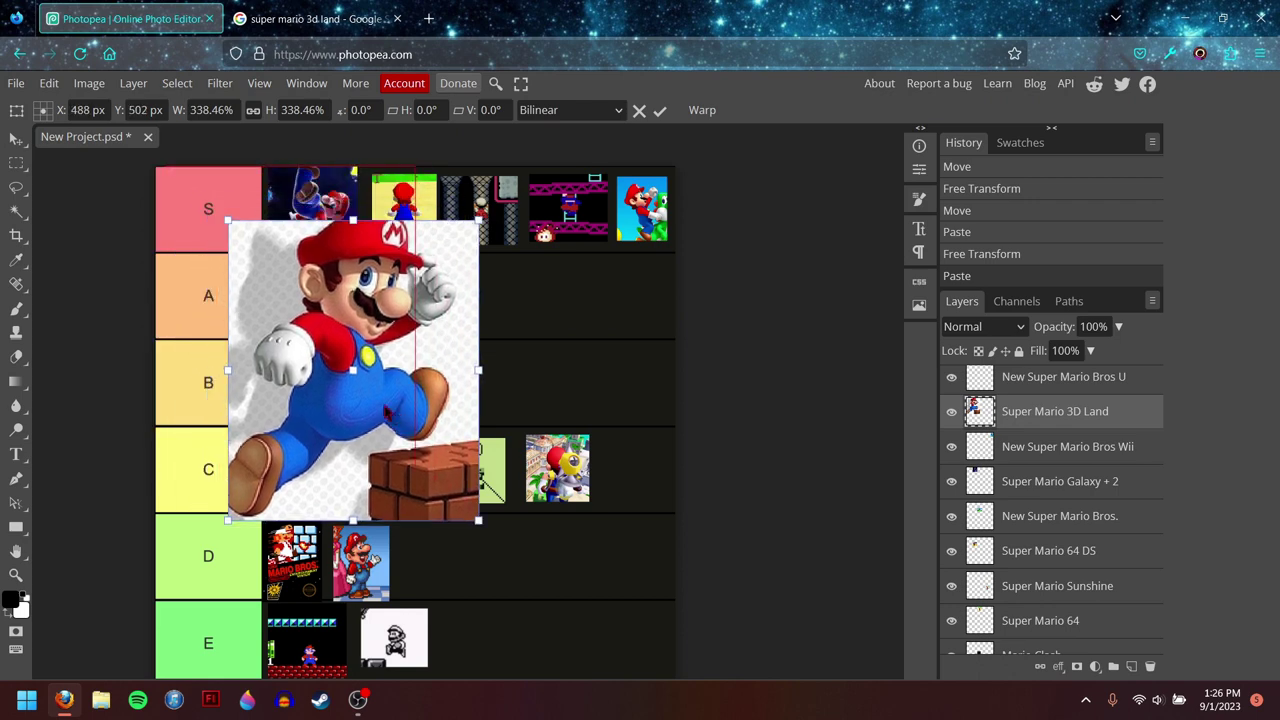
{"action": "left_click_drag", "start_coordinate": [385, 411], "coordinate": [463, 419]}
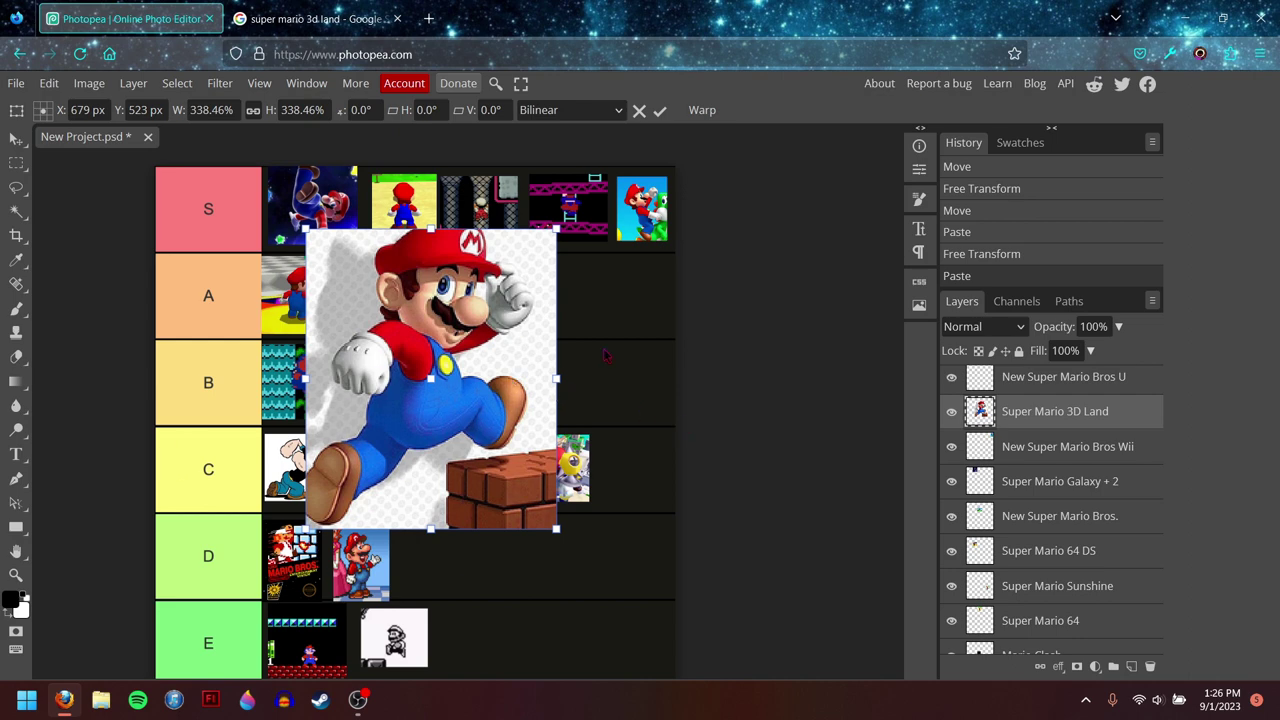
{"action": "left_click_drag", "start_coordinate": [305, 229], "coordinate": [485, 390]}
{"action": "left_click_drag", "start_coordinate": [520, 466], "coordinate": [645, 219]}
{"action": "key", "text": "Return"}
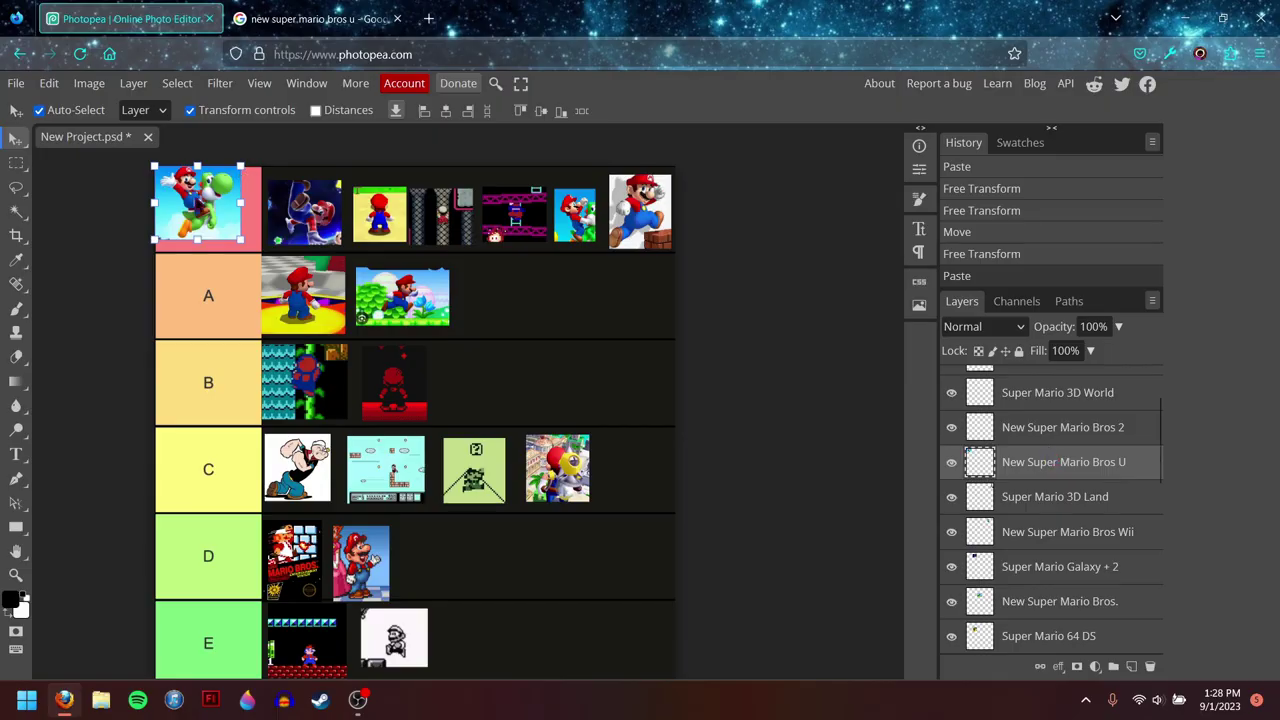
Step: Enlarge the New Super Mario Bros U image to 352.13% for viewing, and shrink it into the A tier beside New Super Mario Bros
{"action": "left_click_drag", "start_coordinate": [197, 203], "coordinate": [302, 357]}
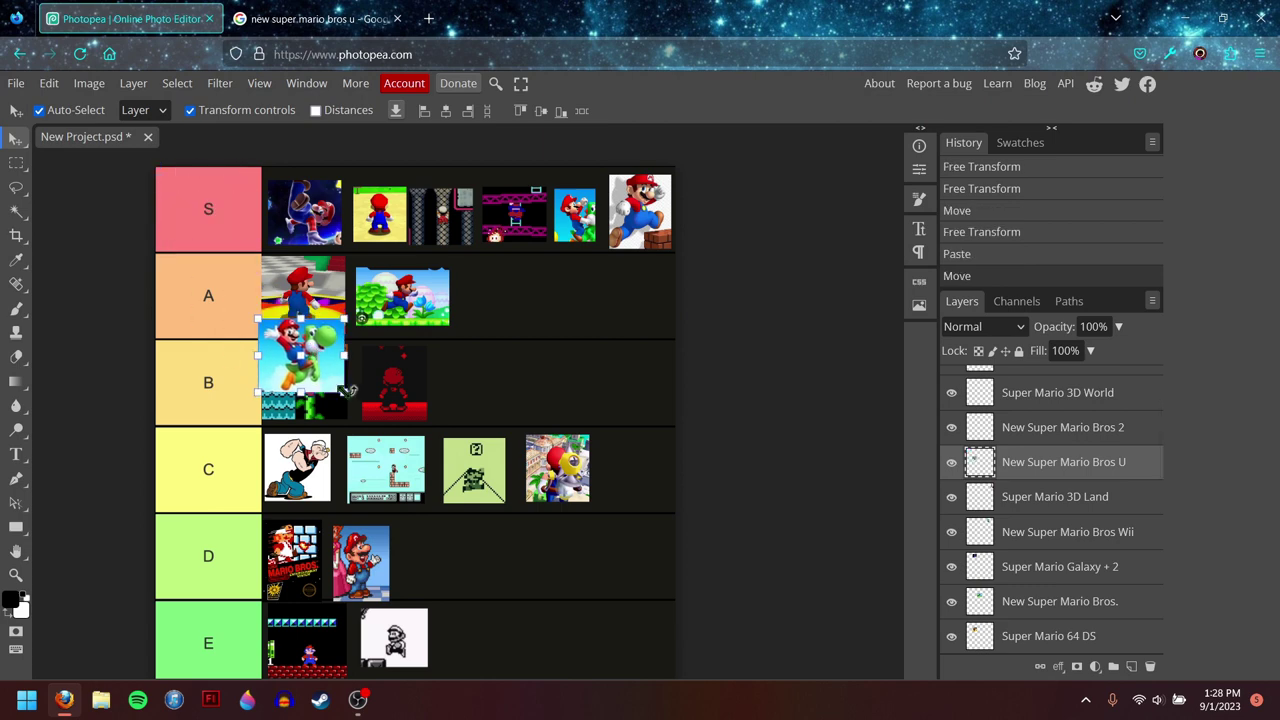
{"action": "key", "text": "ctrl+t"}
{"action": "left_click_drag", "start_coordinate": [345, 394], "coordinate": [560, 578]}
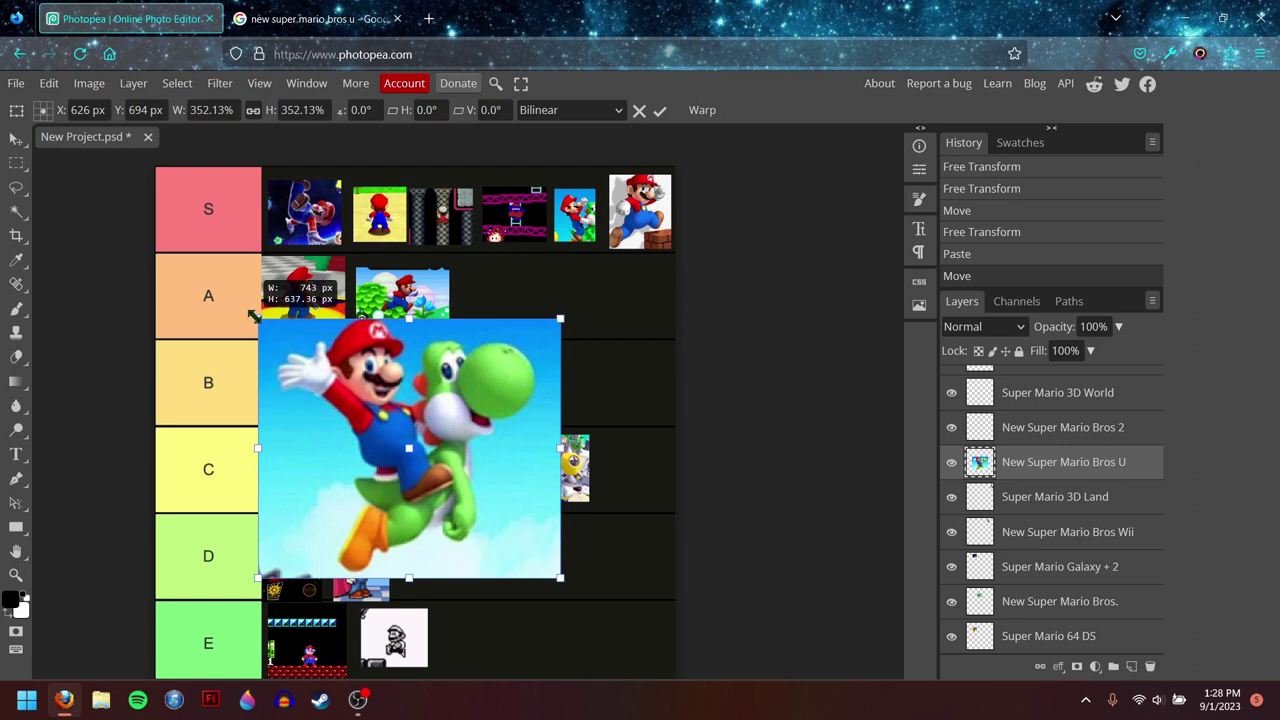
{"action": "left_click_drag", "start_coordinate": [258, 319], "coordinate": [420, 467]}
{"action": "left_click_drag", "start_coordinate": [444, 518], "coordinate": [476, 288]}
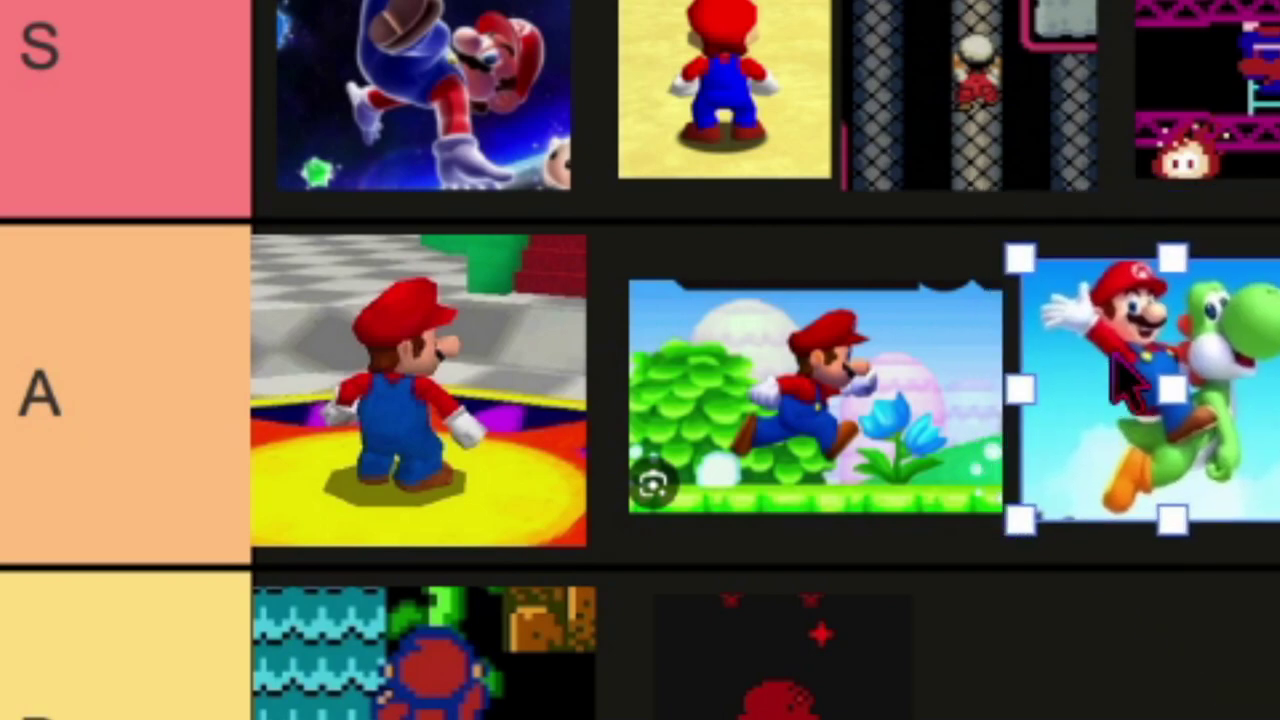
{"action": "mouse_move", "coordinate": [1115, 362]}
{"action": "left_mouse_down"}
{"action": "mouse_move", "coordinate": [1159, 367]}
{"action": "mouse_move", "coordinate": [1125, 359]}
{"action": "left_mouse_up"}
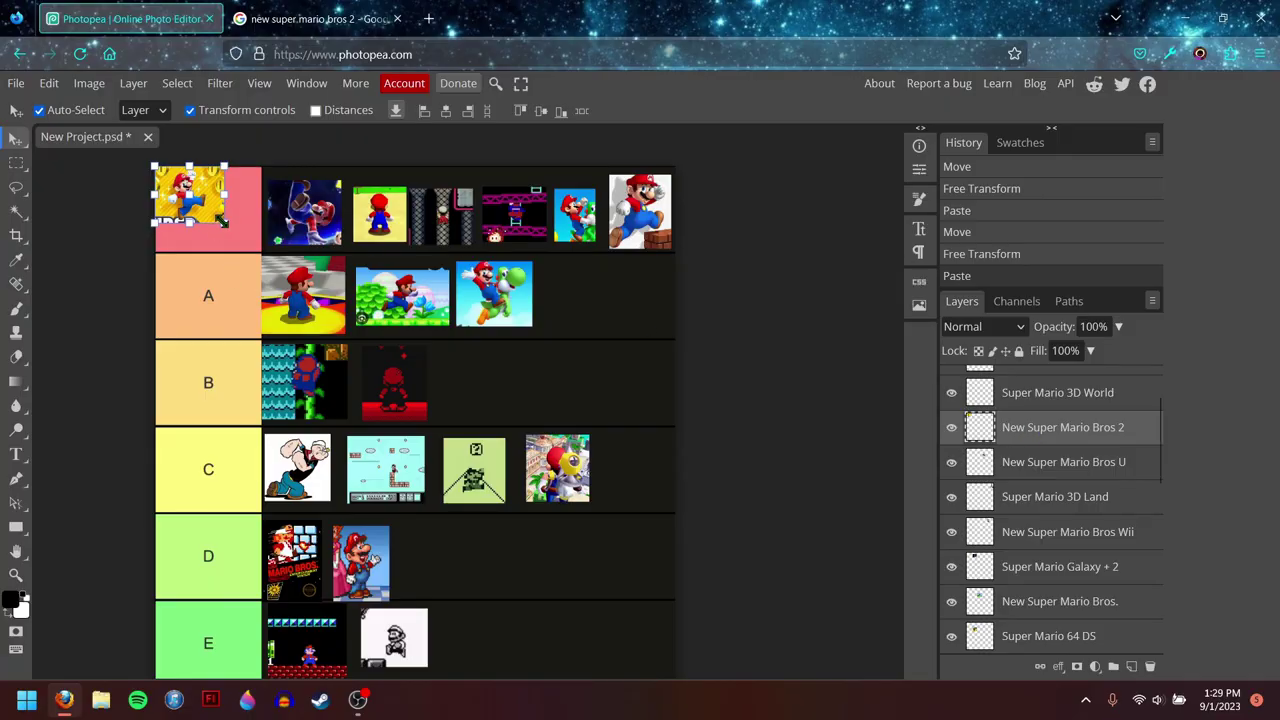
Step: Enlarge the New Super Mario Bros 2 image to 666.67% for viewing, and shrink it into the C tier beside Super Mario Sunshine
{"action": "left_click_drag", "start_coordinate": [222, 222], "coordinate": [620, 640]}
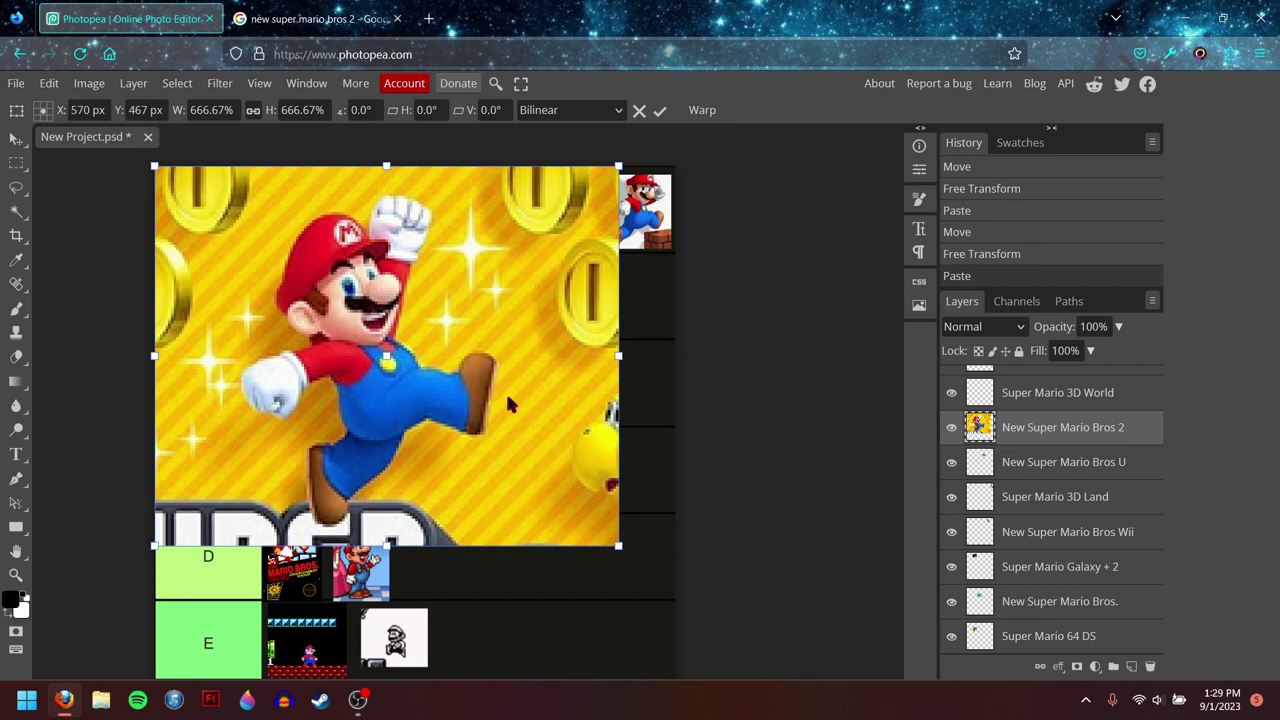
{"action": "left_click_drag", "start_coordinate": [506, 395], "coordinate": [560, 432]}
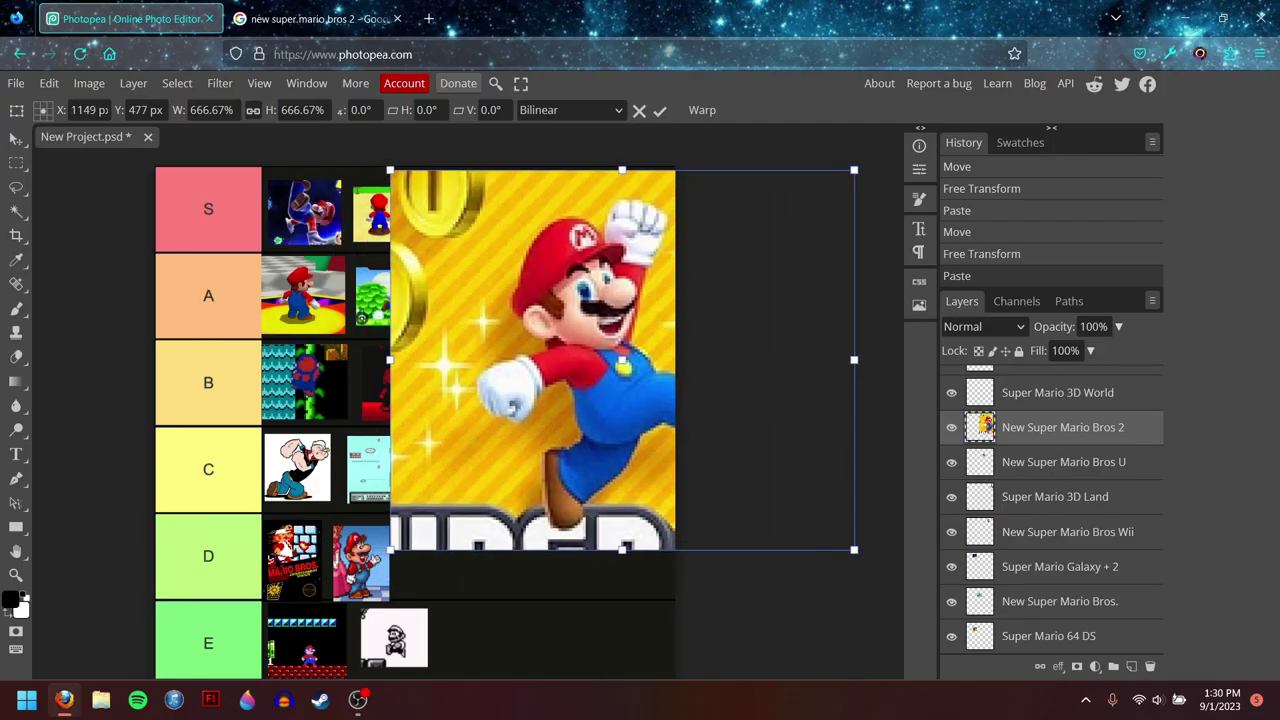
{"action": "left_click_drag", "start_coordinate": [552, 312], "coordinate": [609, 588]}
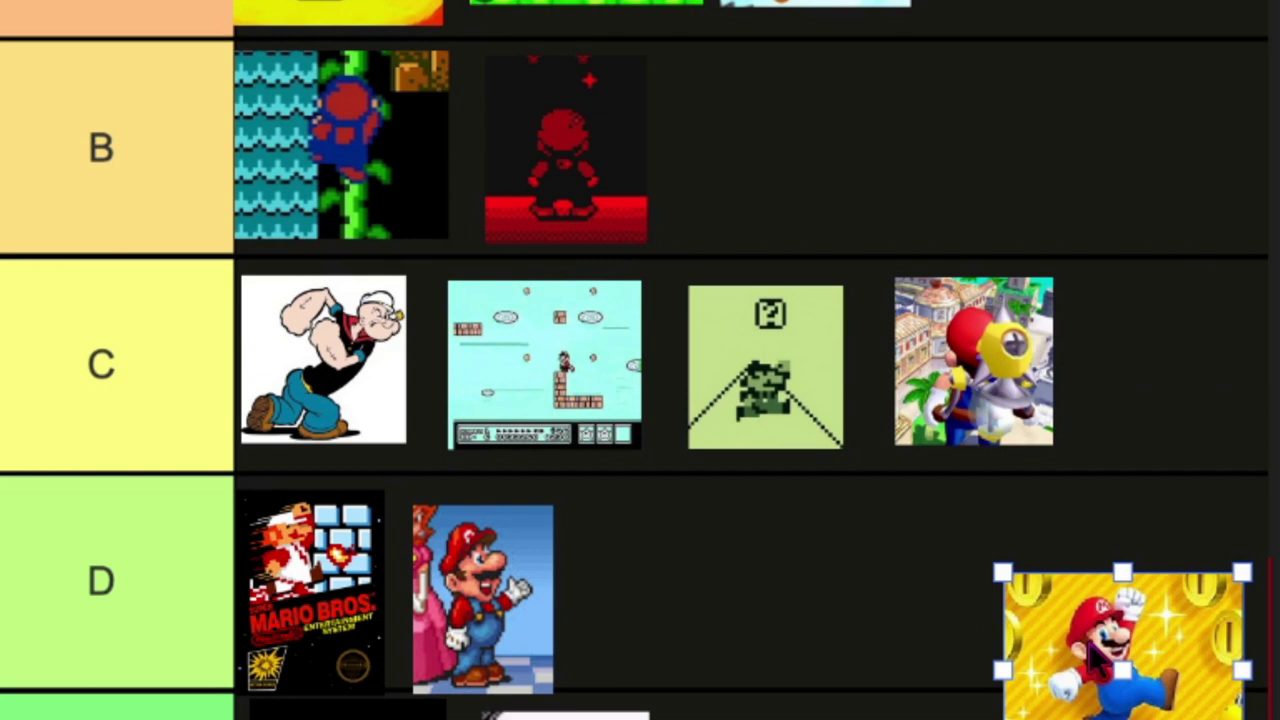
{"action": "left_click_drag", "start_coordinate": [1094, 652], "coordinate": [1164, 359]}
{"action": "left_click_drag", "start_coordinate": [1082, 282], "coordinate": [1144, 331]}
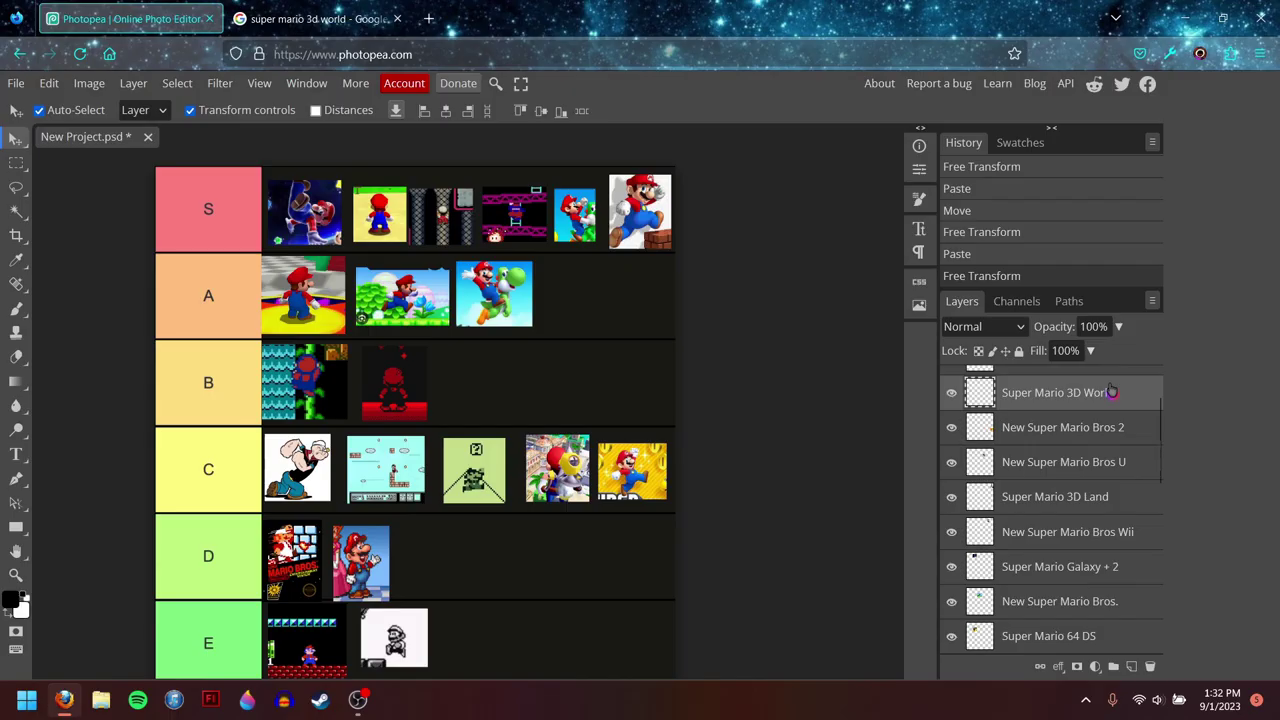
Step: Paste the Super Mario 3D World image into its layer and enlarge it to 370.33% over the tier list for viewing
{"action": "key", "text": "ctrl+v"}
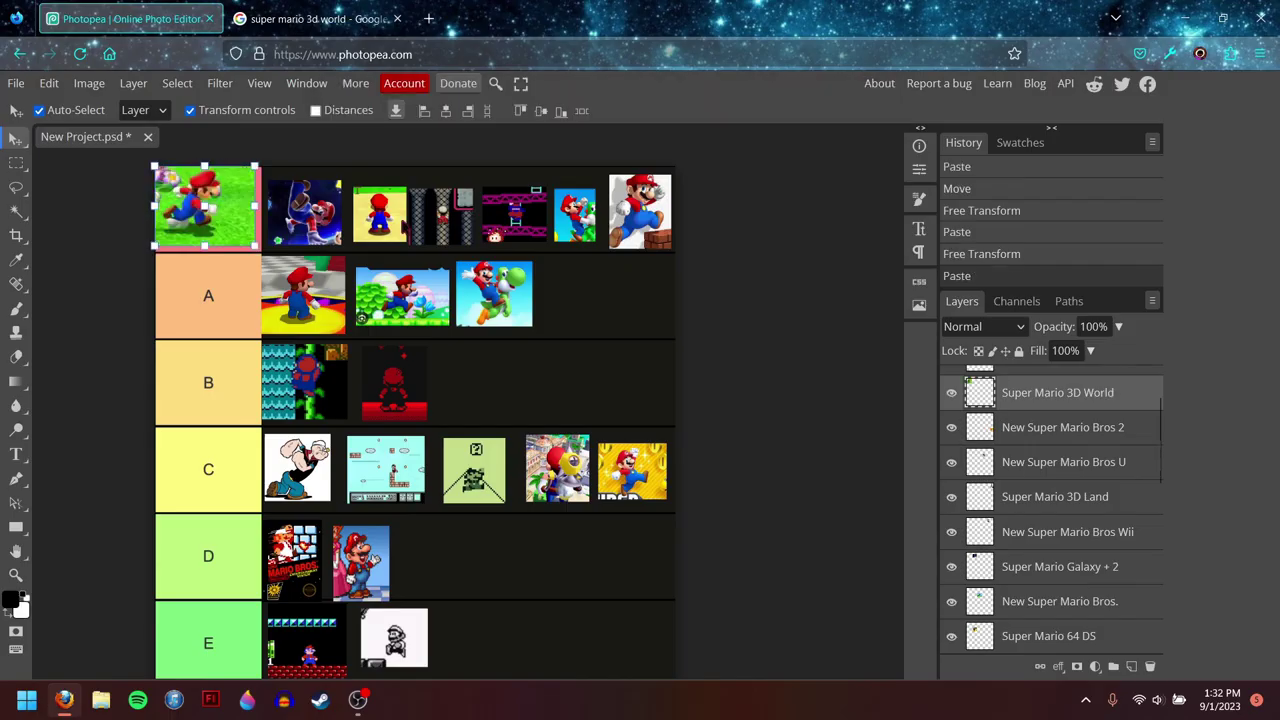
{"action": "left_click_drag", "start_coordinate": [255, 245], "coordinate": [525, 457]}
{"action": "left_click_drag", "start_coordinate": [423, 234], "coordinate": [472, 301]}
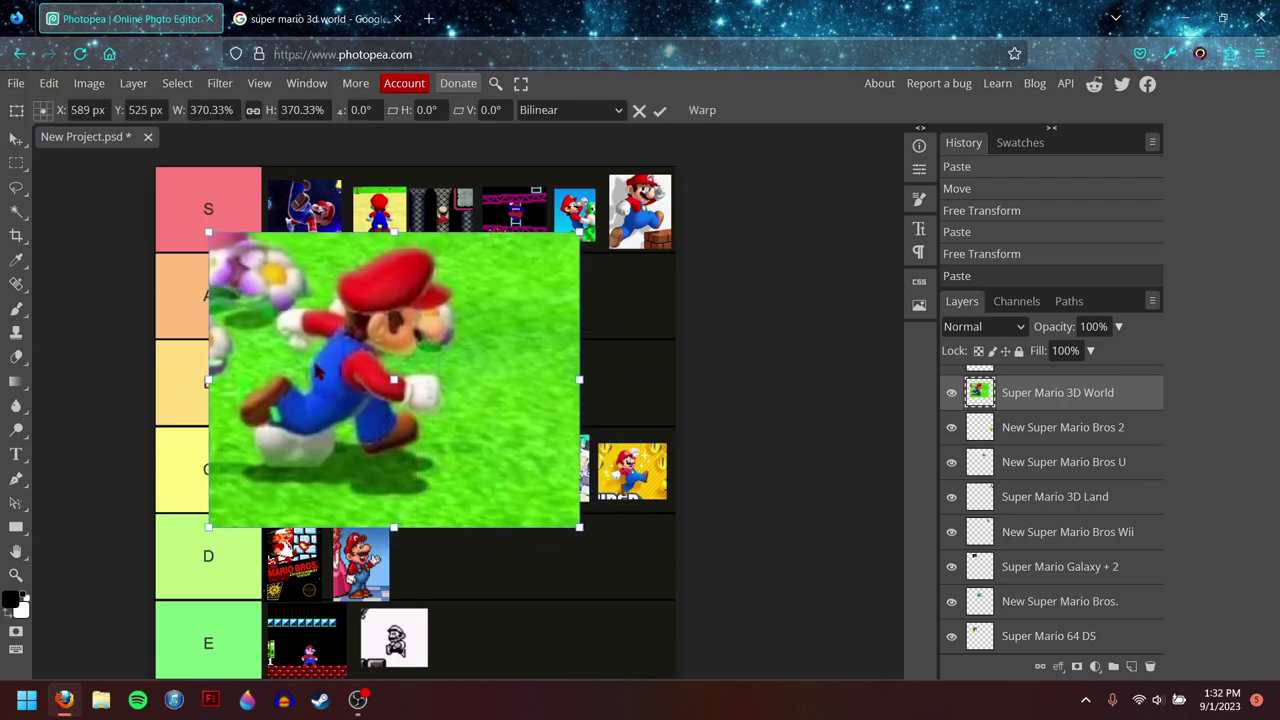
{"action": "left_click_drag", "start_coordinate": [435, 343], "coordinate": [495, 363]}
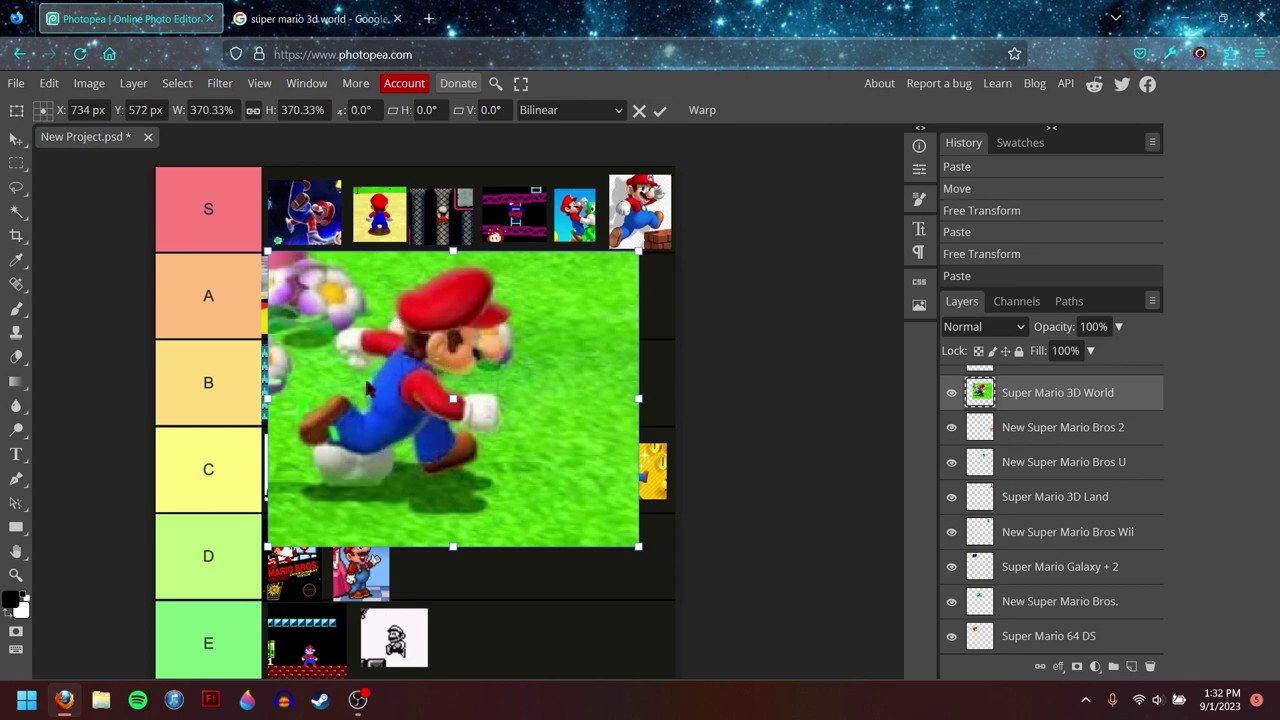
{"action": "left_click_drag", "start_coordinate": [398, 352], "coordinate": [420, 400]}
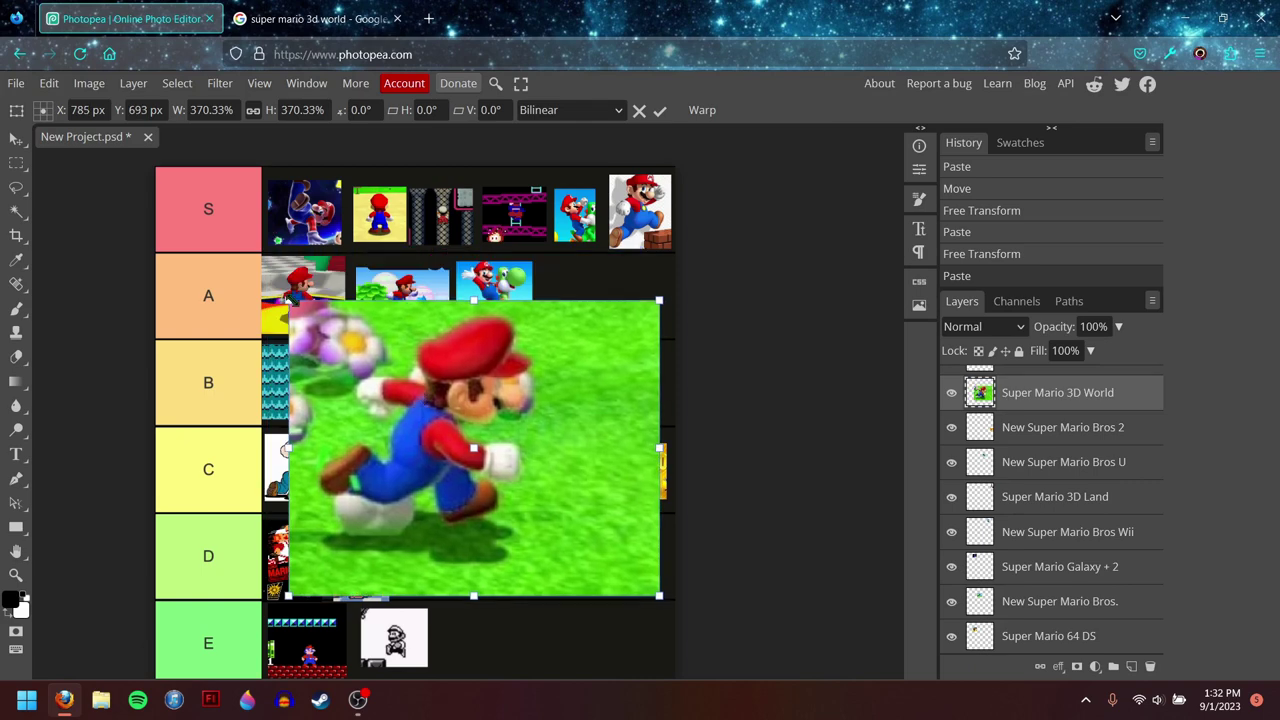
Step: Shrink the Super Mario 3D World image to row height and place it third in the D tier
{"action": "left_click_drag", "start_coordinate": [288, 300], "coordinate": [455, 437]}
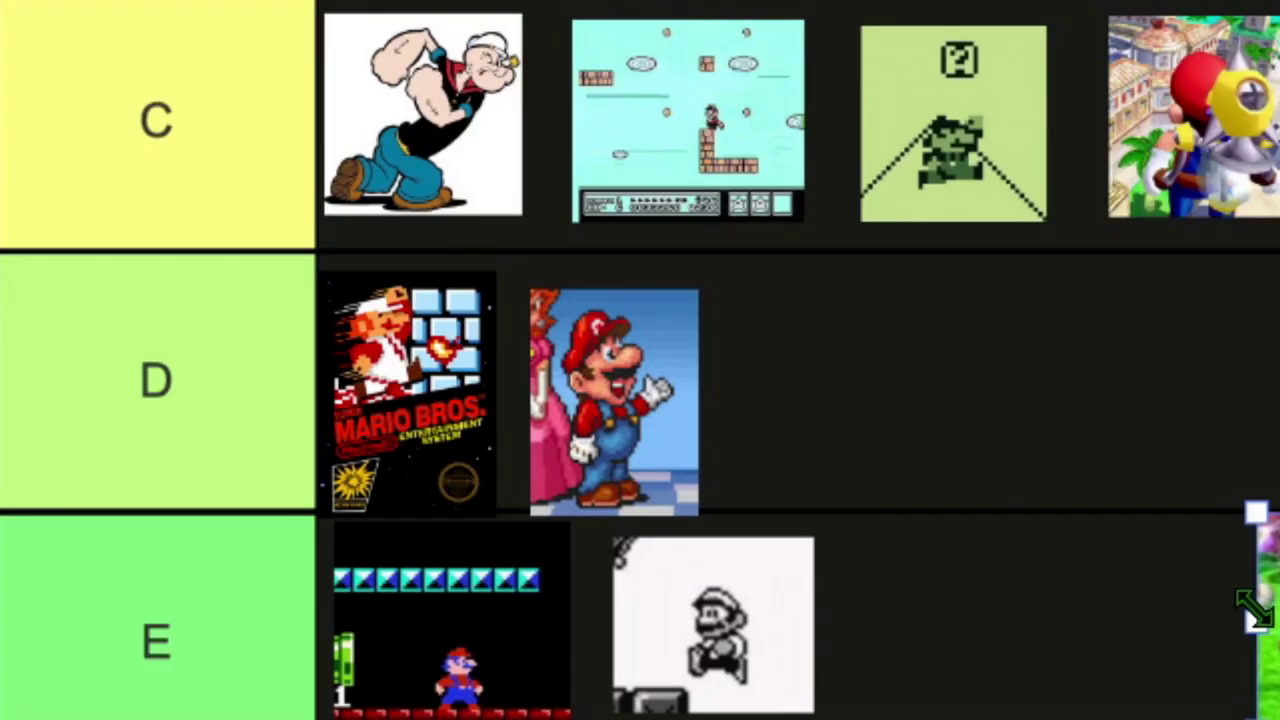
{"action": "left_click_drag", "start_coordinate": [595, 631], "coordinate": [468, 586]}
{"action": "left_click_drag", "start_coordinate": [928, 462], "coordinate": [803, 358]}
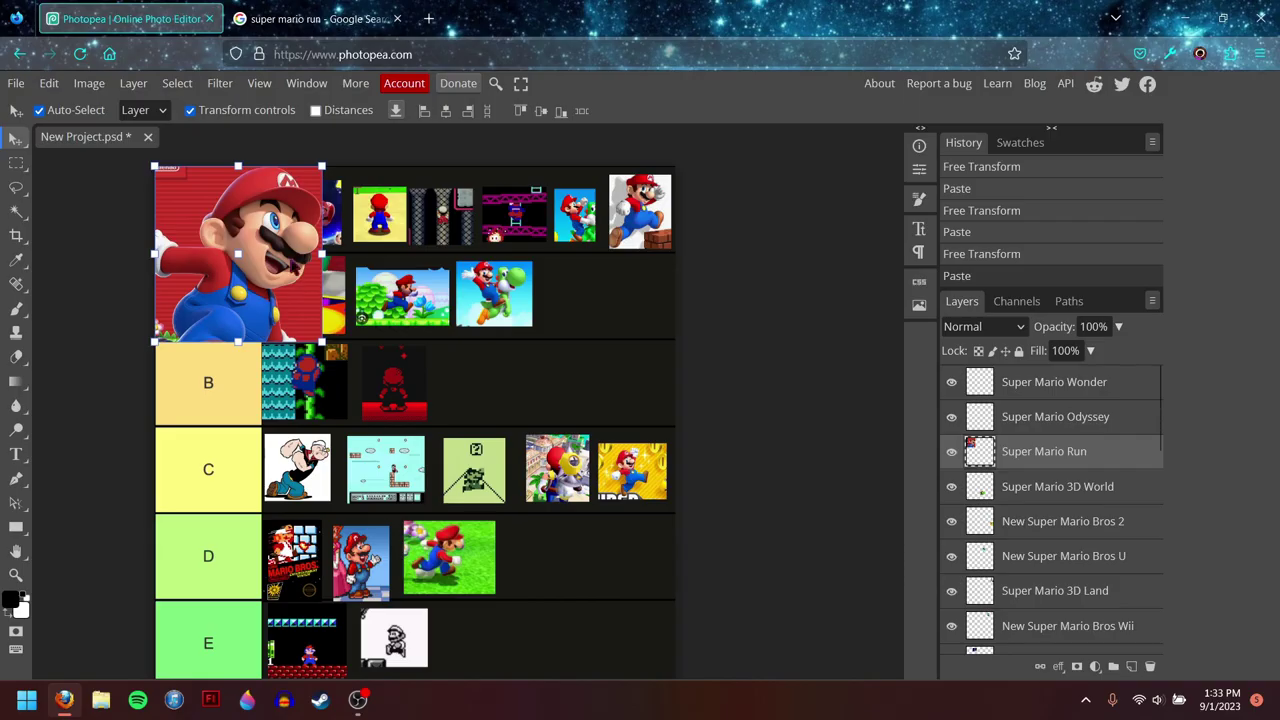
Step: Enlarge the Super Mario Run image to 184.18% for viewing, and shrink it into the A tier beside New Super Mario Bros U
{"action": "left_click_drag", "start_coordinate": [296, 268], "coordinate": [326, 423]}
{"action": "key", "text": "ctrl+t"}
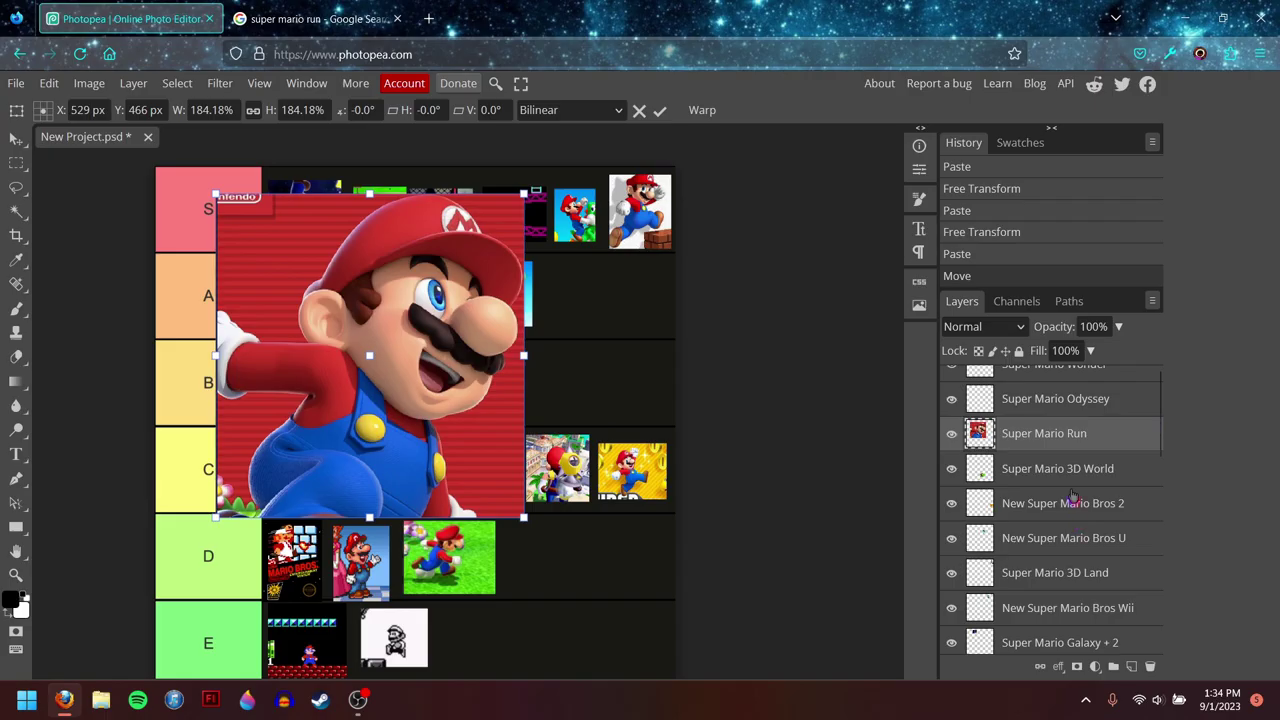
{"action": "scroll", "coordinate": [1076, 500], "scroll_direction": "up", "scroll_amount": 1}
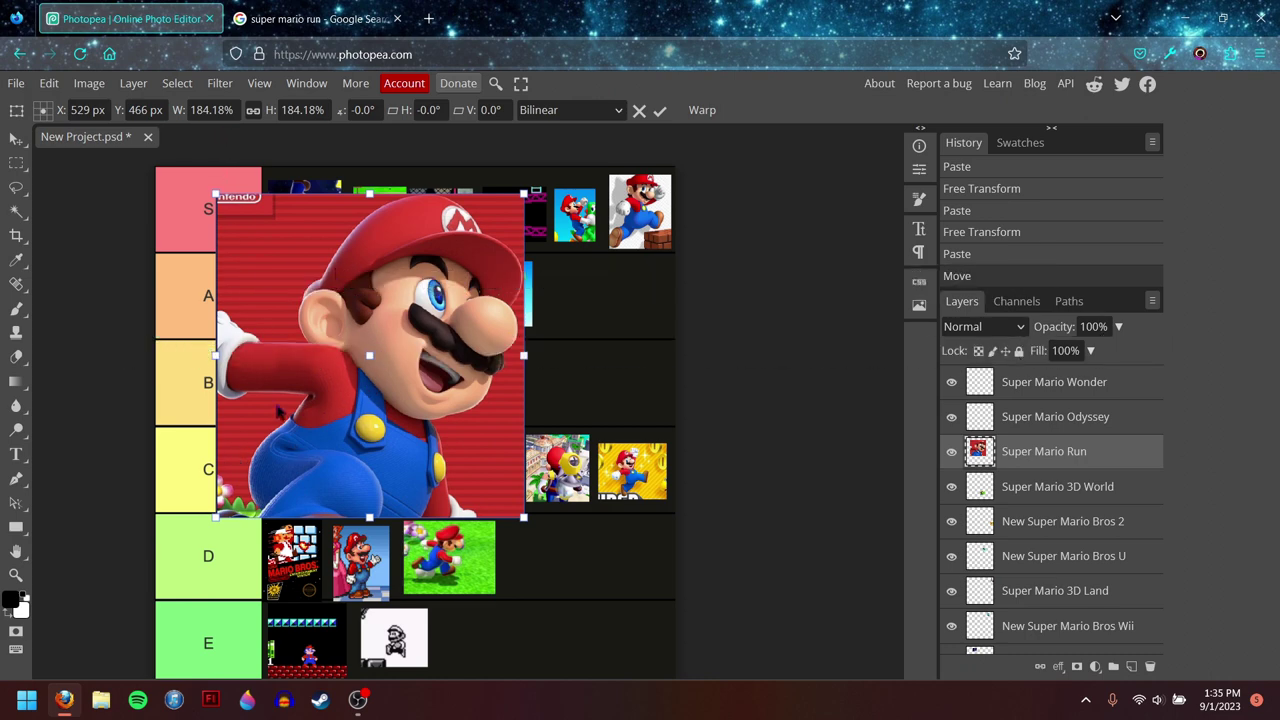
{"action": "left_click_drag", "start_coordinate": [216, 194], "coordinate": [447, 438]}
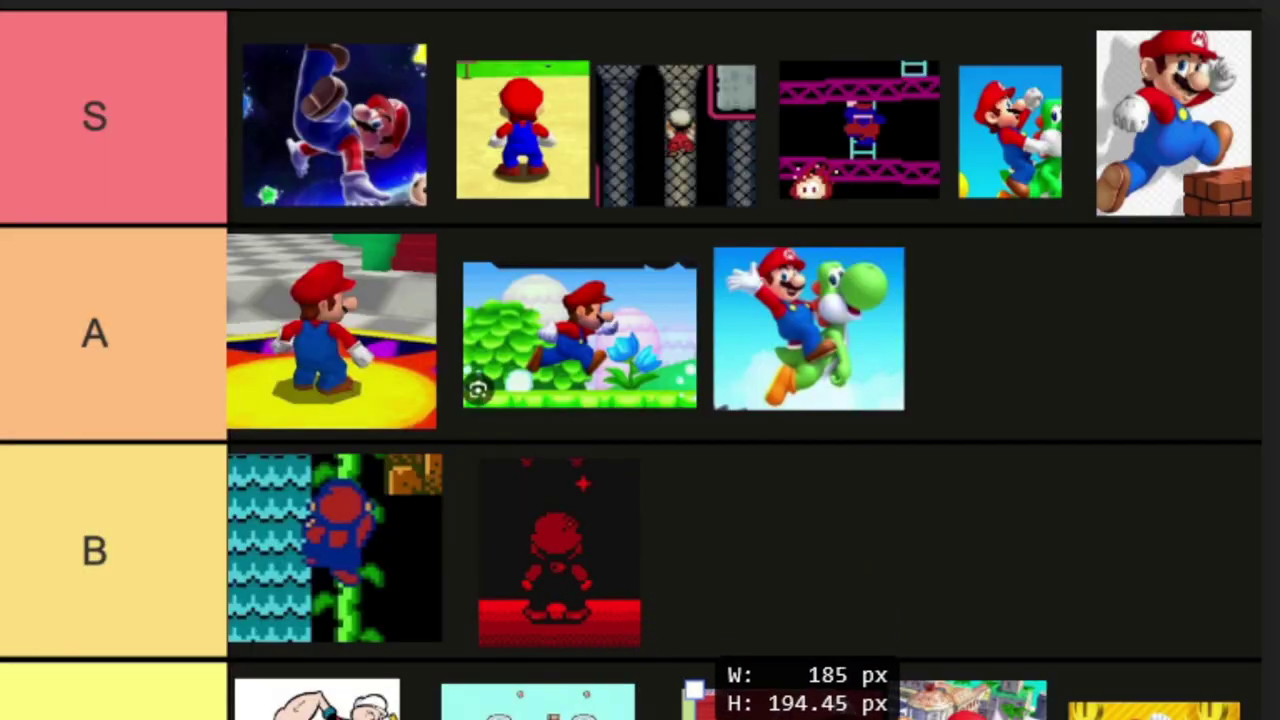
{"action": "left_click_drag", "start_coordinate": [693, 688], "coordinate": [697, 692]}
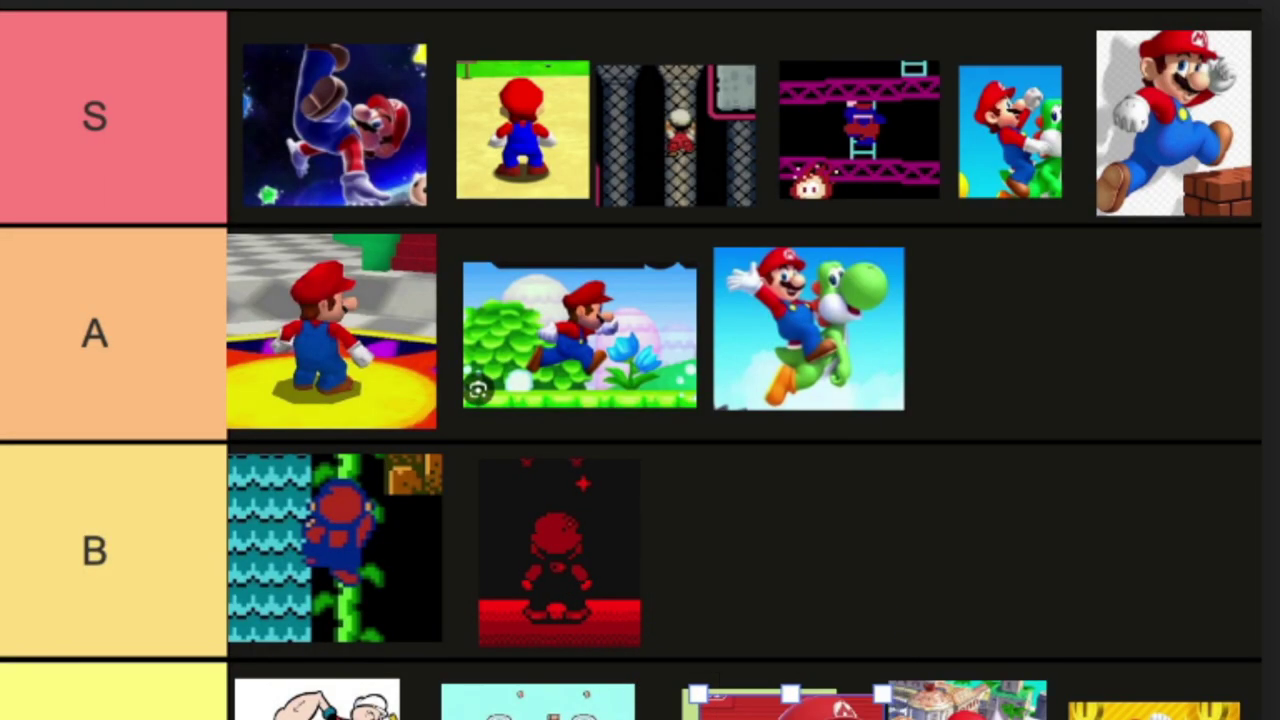
{"action": "left_click_drag", "start_coordinate": [860, 705], "coordinate": [1120, 395]}
{"action": "left_click_drag", "start_coordinate": [1127, 446], "coordinate": [1128, 447]}
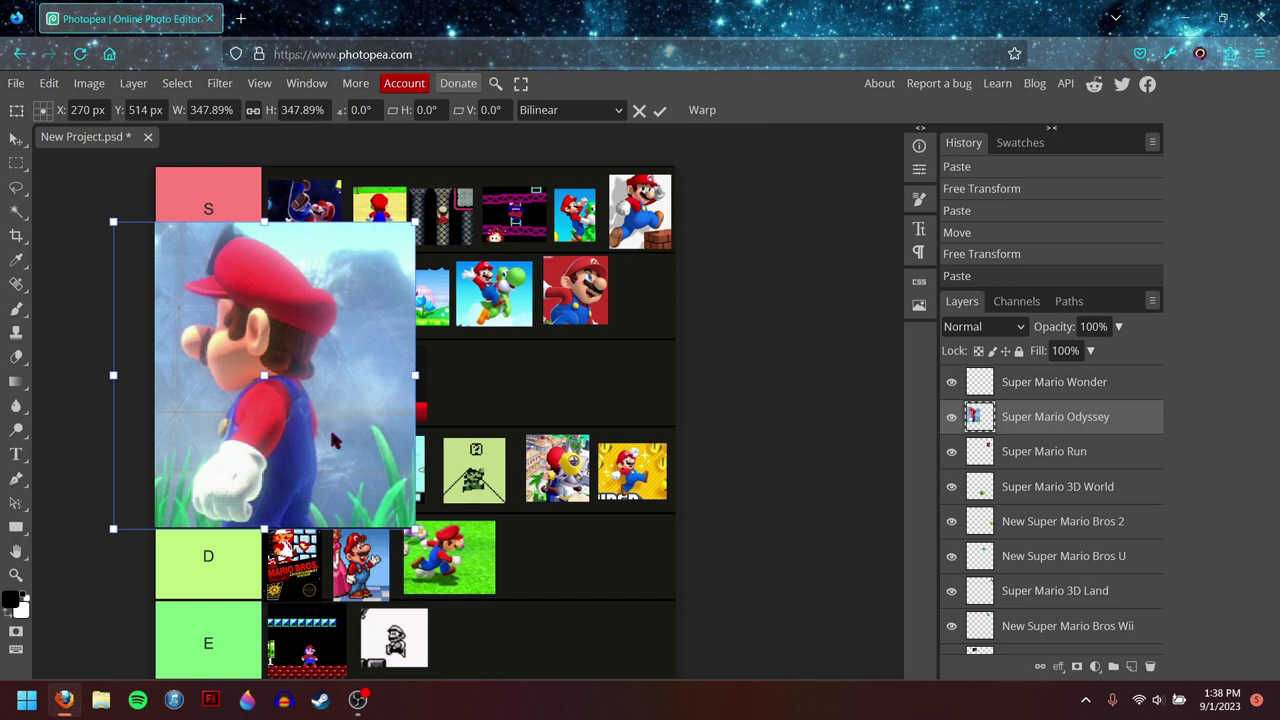
Step: Center the enlarged Super Mario Odyssey image for viewing, and shrink it into the D tier beside Super Mario 3D World
{"action": "left_click_drag", "start_coordinate": [323, 434], "coordinate": [419, 425]}
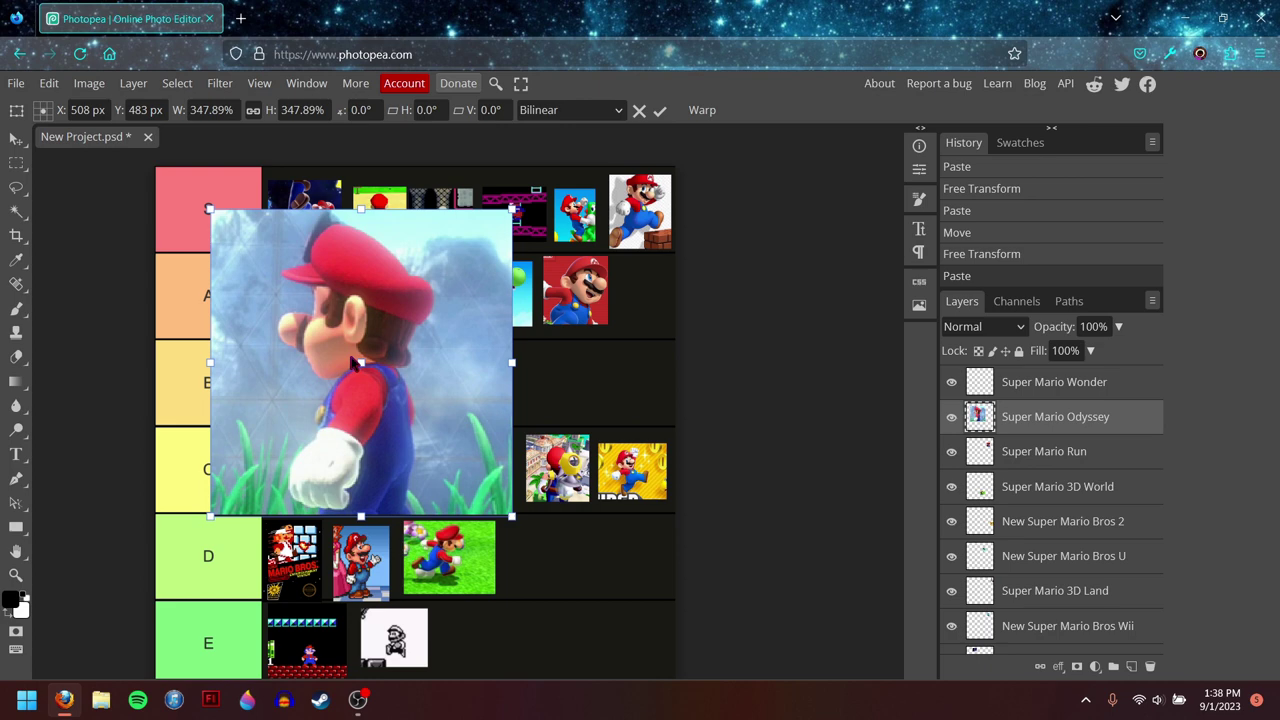
{"action": "left_click_drag", "start_coordinate": [352, 363], "coordinate": [538, 396]}
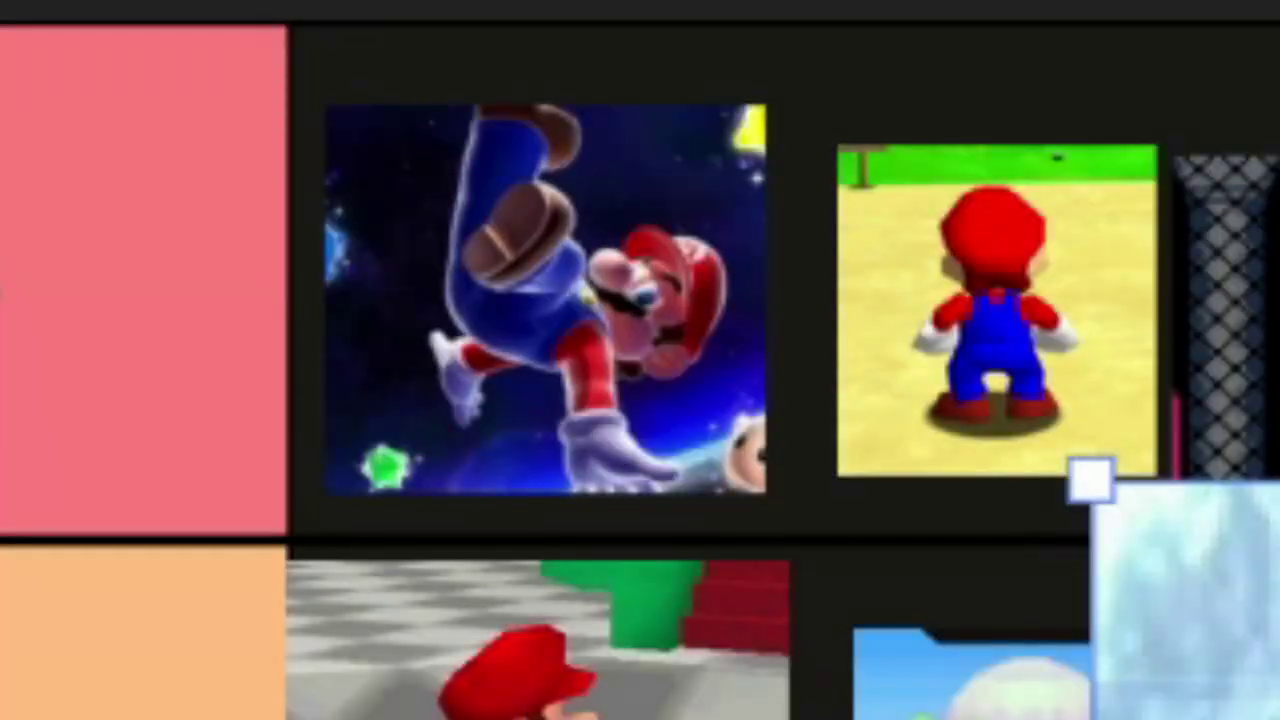
{"action": "left_click_drag", "start_coordinate": [396, 243], "coordinate": [511, 538]}
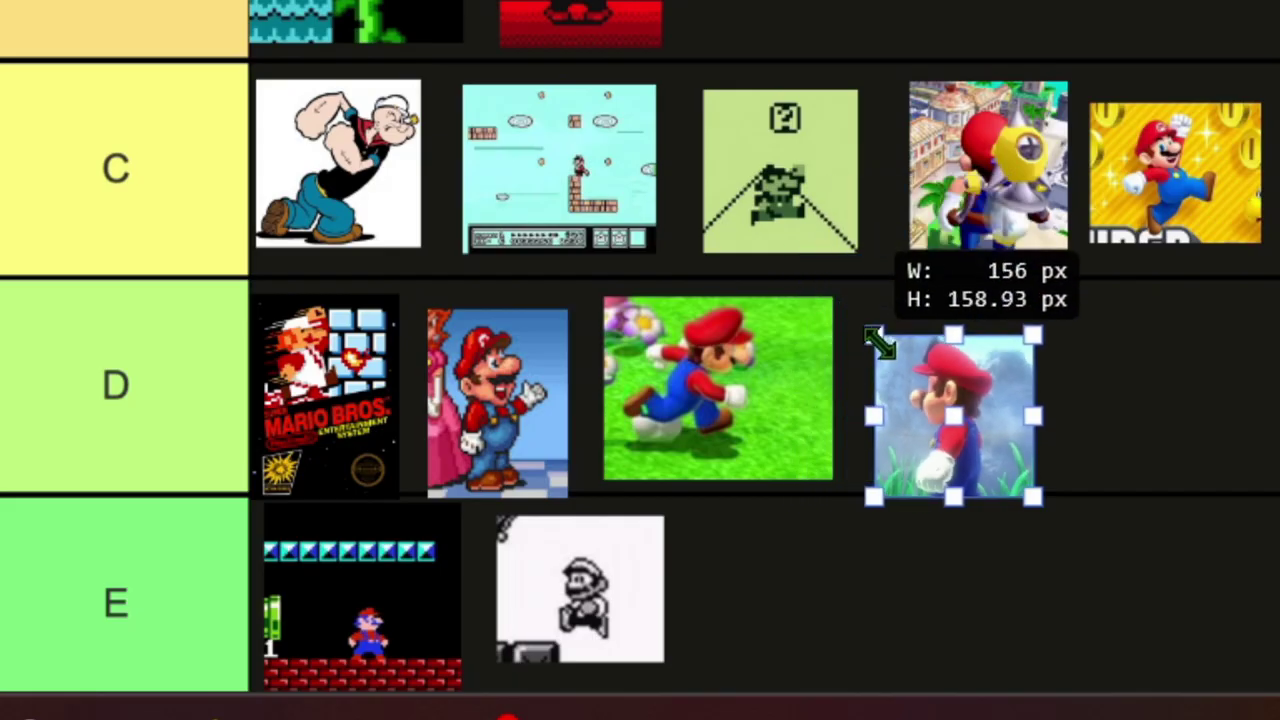
{"action": "left_click_drag", "start_coordinate": [878, 343], "coordinate": [881, 339]}
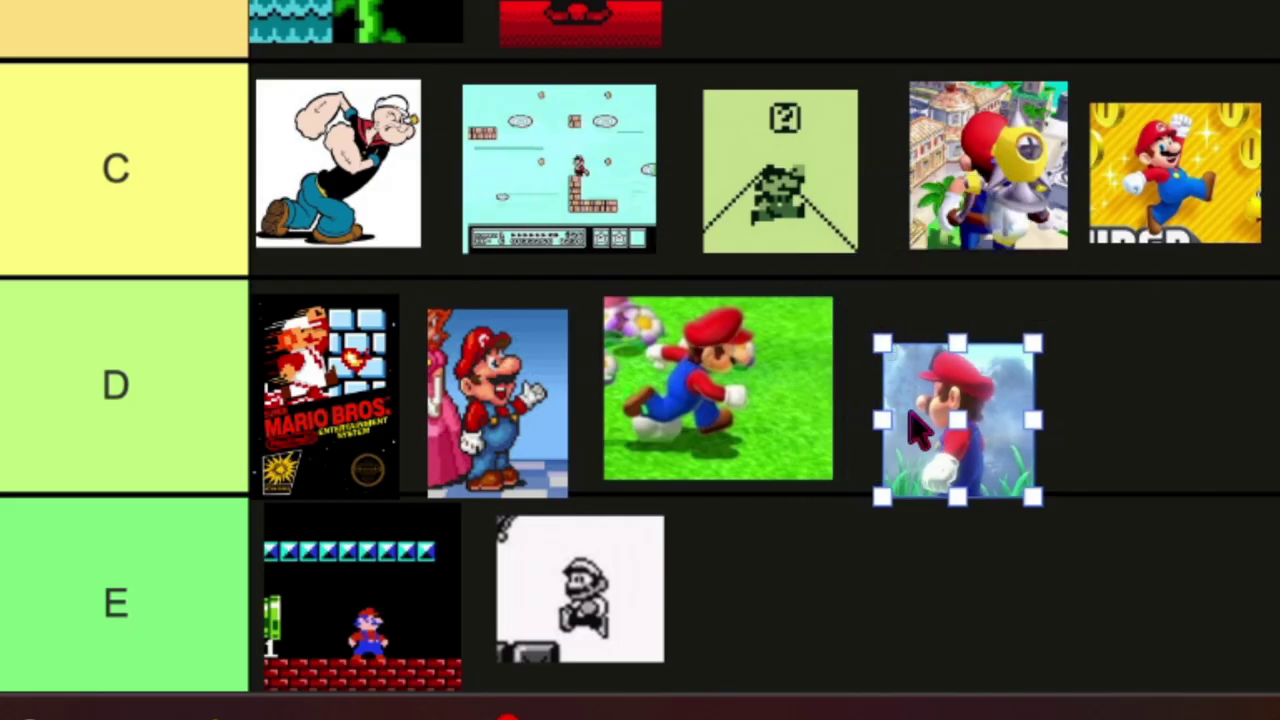
{"action": "left_click_drag", "start_coordinate": [909, 429], "coordinate": [871, 380]}
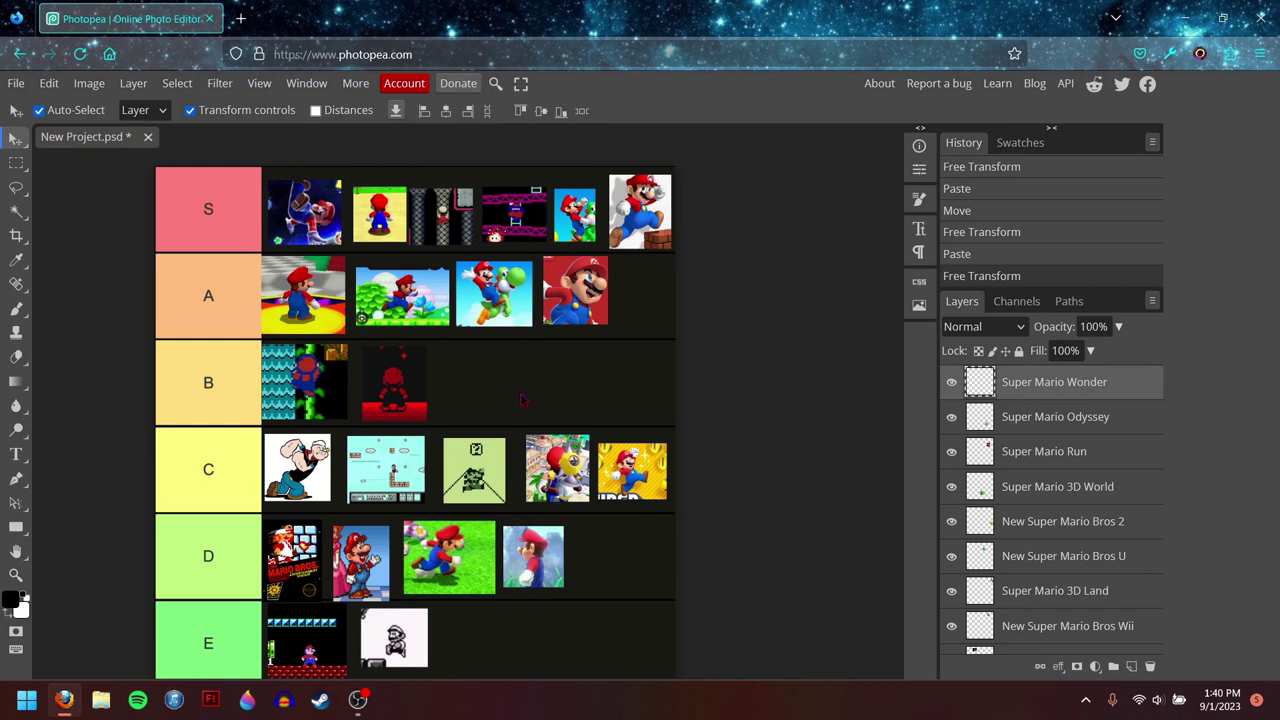
Step: Paste the Super Mario Wonder image into its layer, enlarge it to 566%, and position it over the tier list for viewing
{"action": "key", "text": "ctrl+v"}
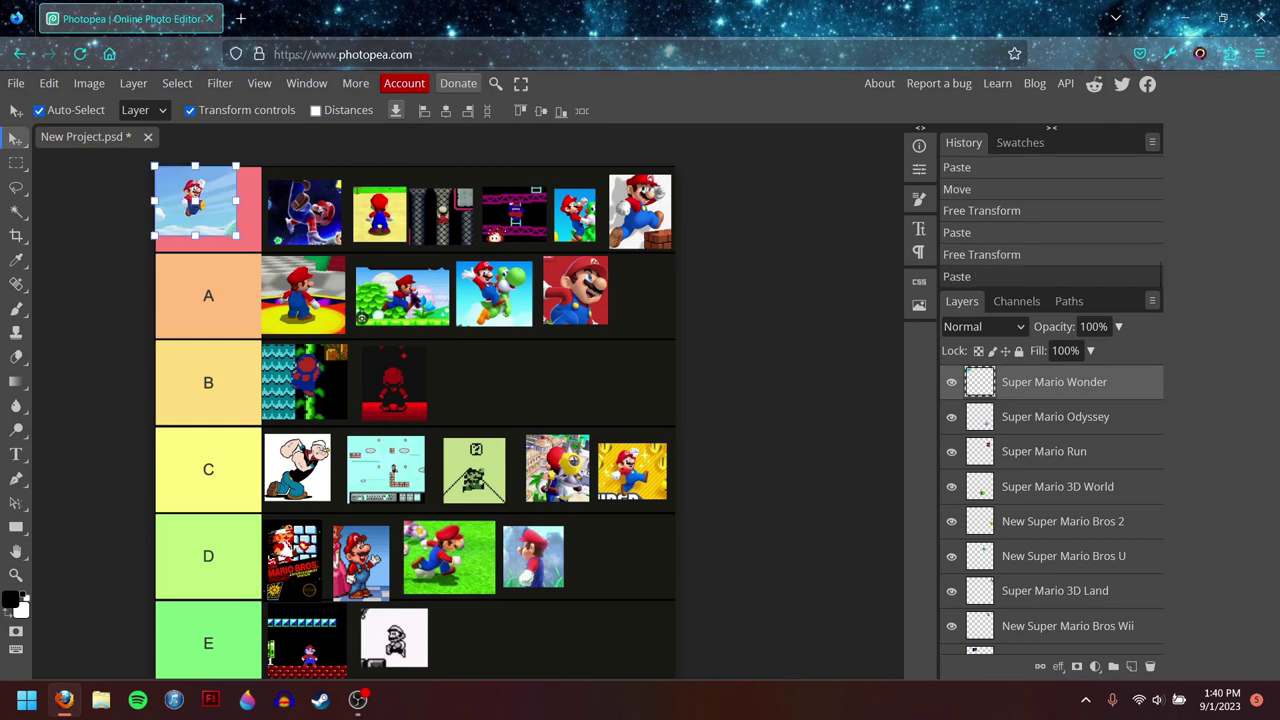
{"action": "left_click_drag", "start_coordinate": [233, 236], "coordinate": [618, 553]}
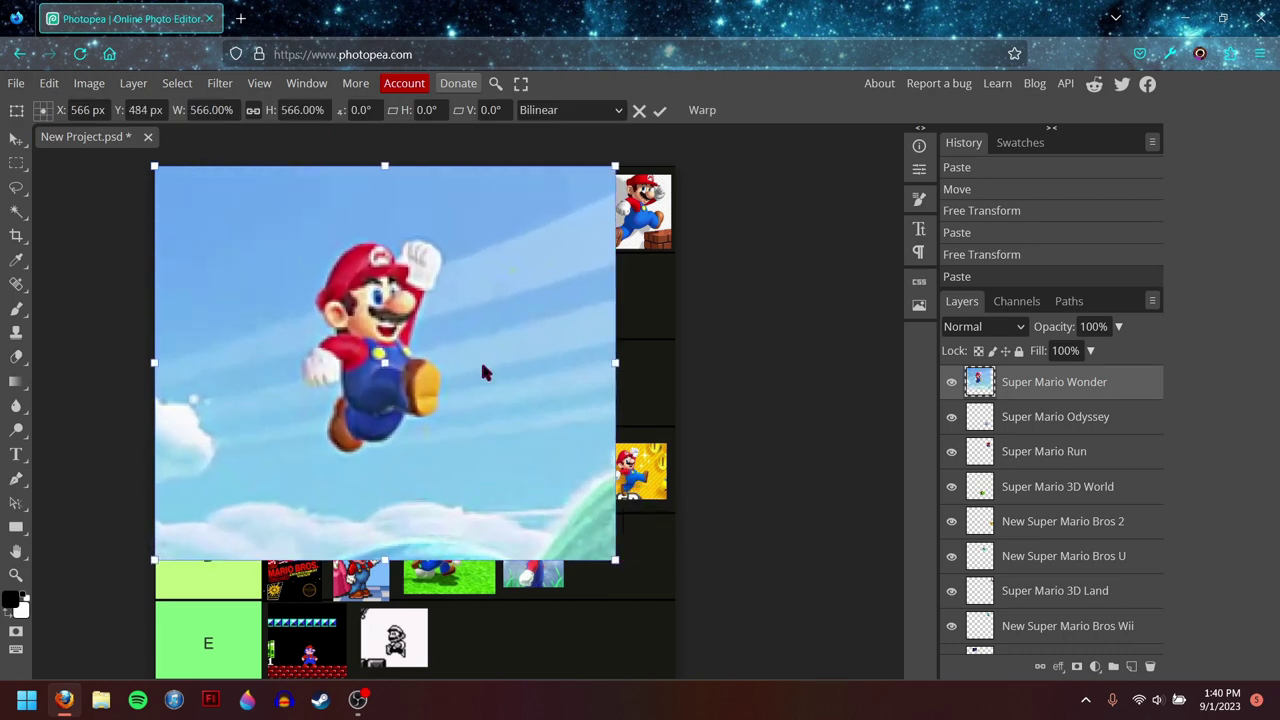
{"action": "left_click_drag", "start_coordinate": [482, 372], "coordinate": [512, 387]}
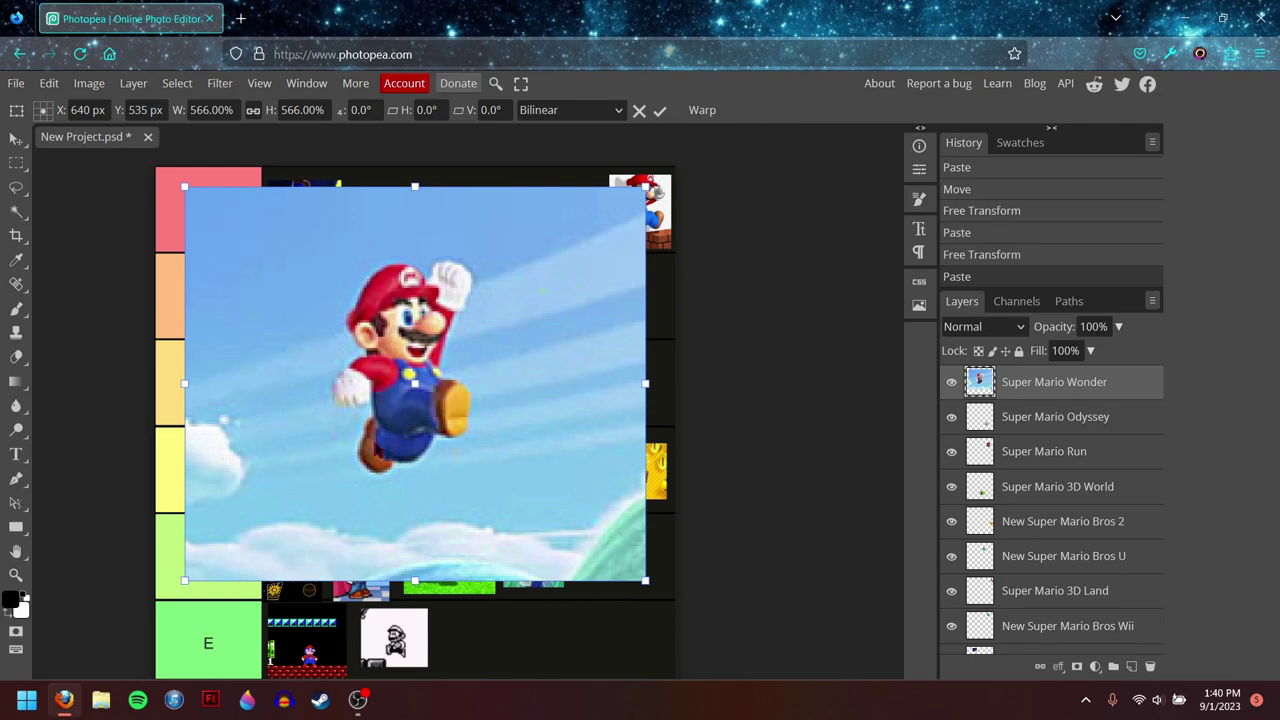
{"action": "left_click_drag", "start_coordinate": [406, 432], "coordinate": [369, 458]}
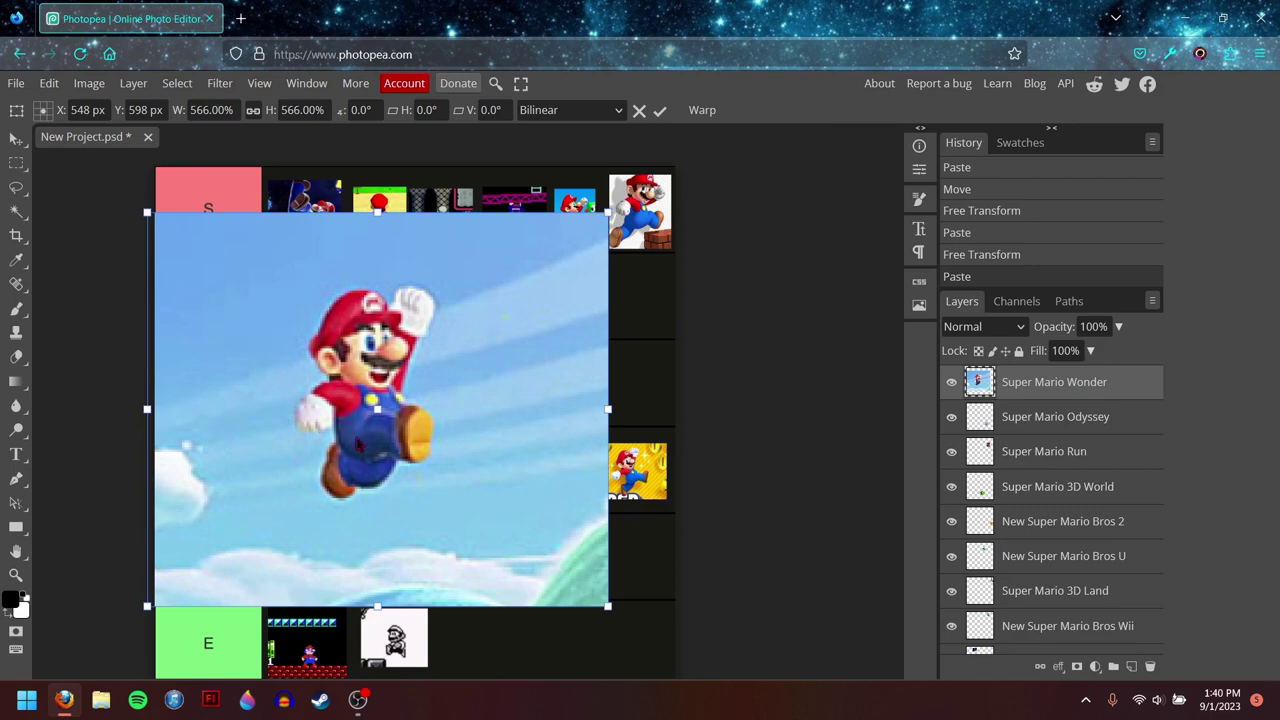
Step: Shrink the Super Mario Wonder image to row height, place it in the A tier beside Super Mario Run, and show the whole tier list
{"action": "left_click_drag", "start_coordinate": [147, 212], "coordinate": [481, 500]}
{"action": "left_click_drag", "start_coordinate": [584, 518], "coordinate": [536, 316]}
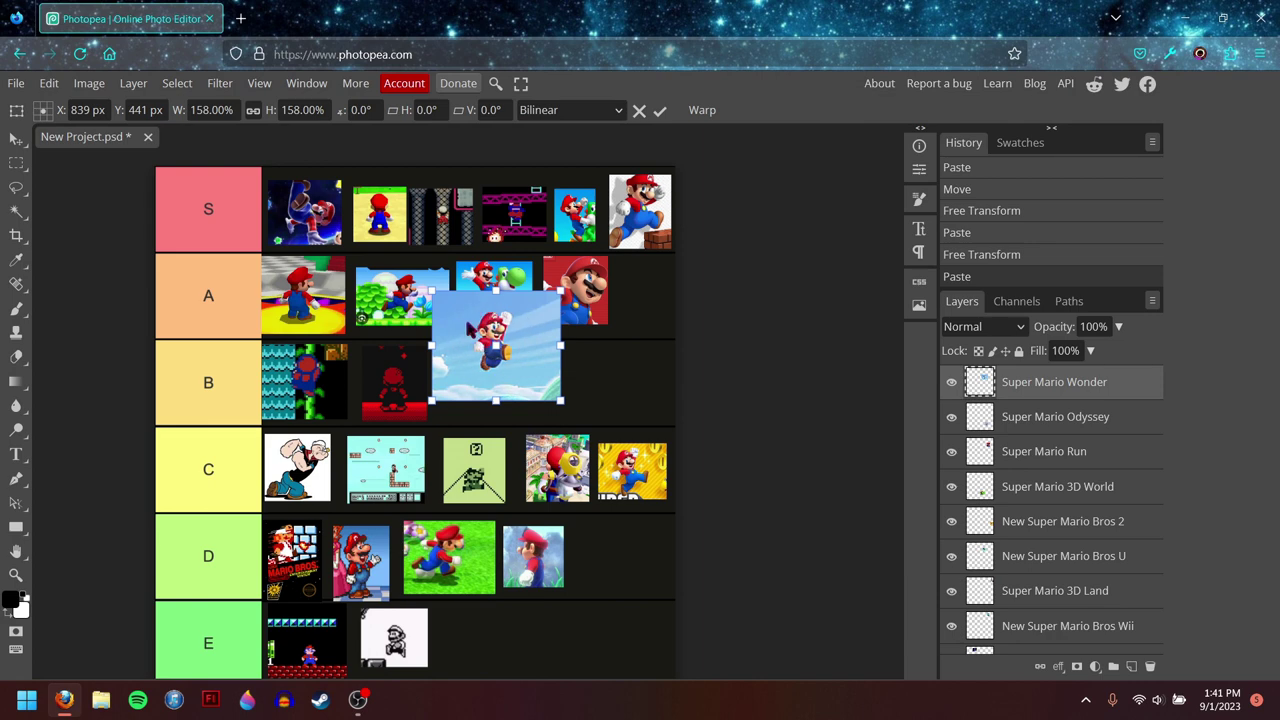
{"action": "left_click_drag", "start_coordinate": [431, 290], "coordinate": [626, 289]}
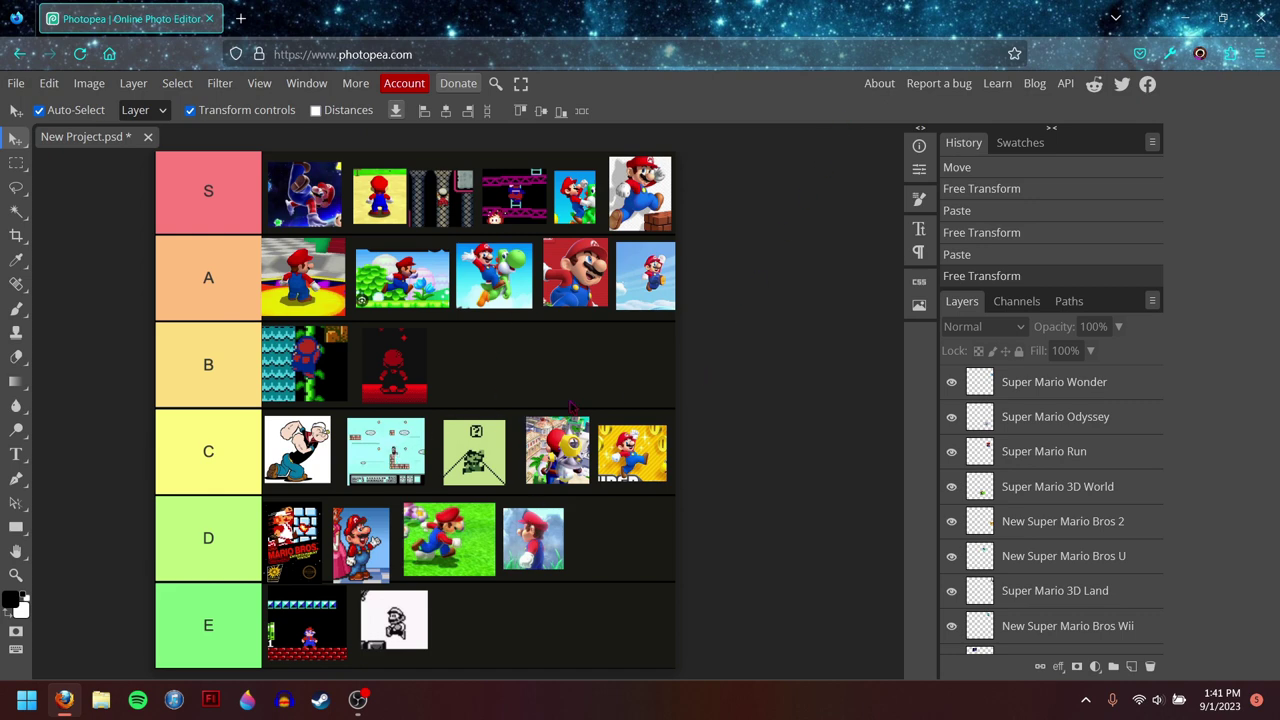
{"action": "key", "text": "ctrl+0"}
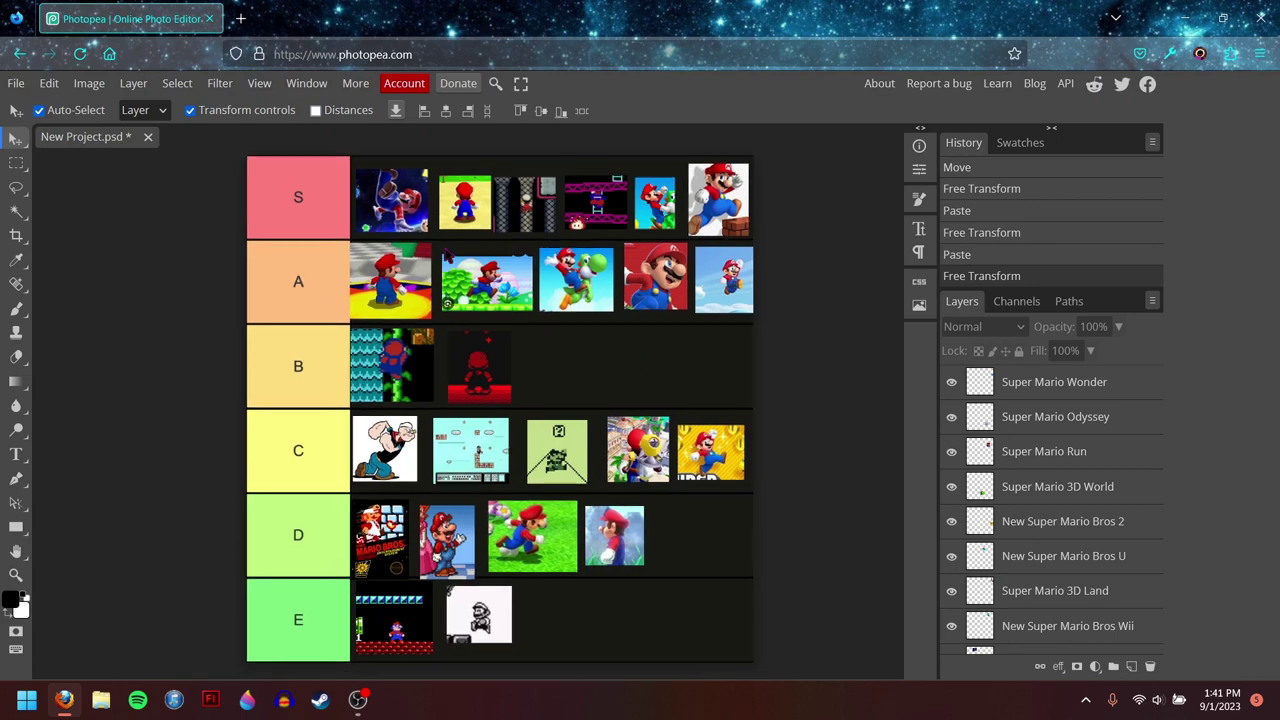